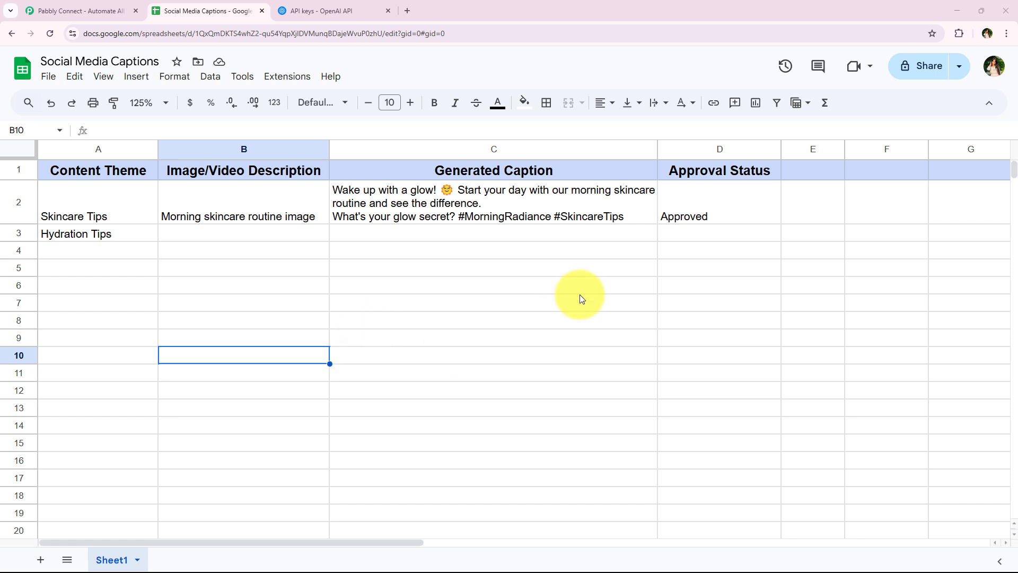
# - Enter 'A close-up of dewy skin' as the Hydration Tips image description in B3
pyautogui.click(143, 317)
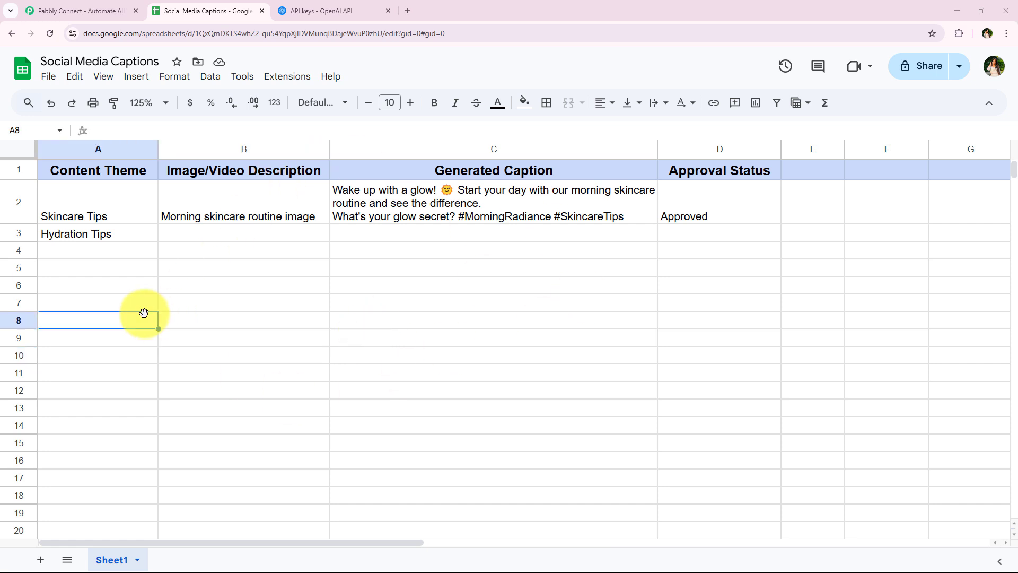
pyautogui.click(112, 235)
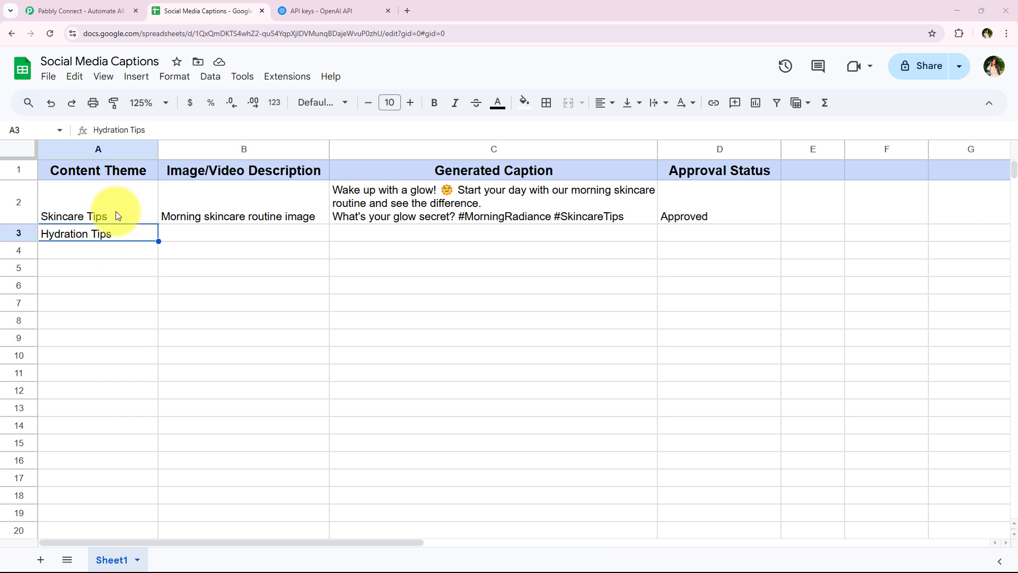
pyautogui.click(206, 241)
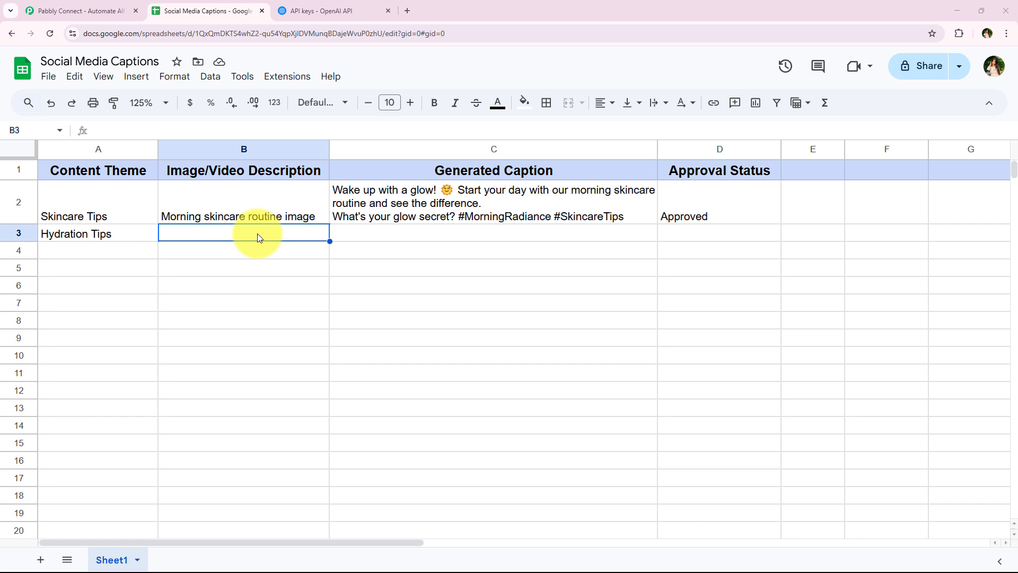
pyautogui.write('A close-up of dewy skin')
pyautogui.press('Return')
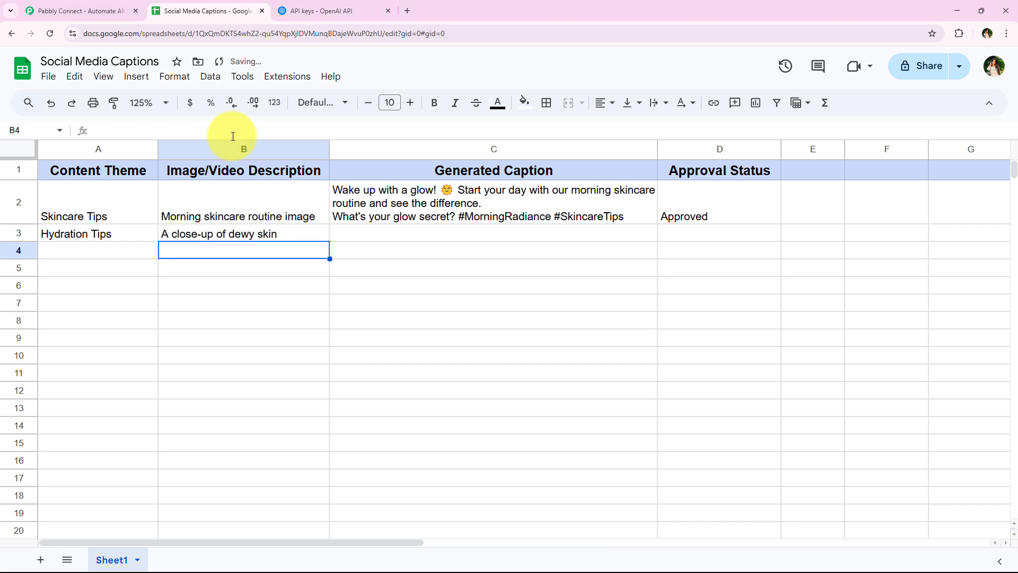
pyautogui.click(179, 285)
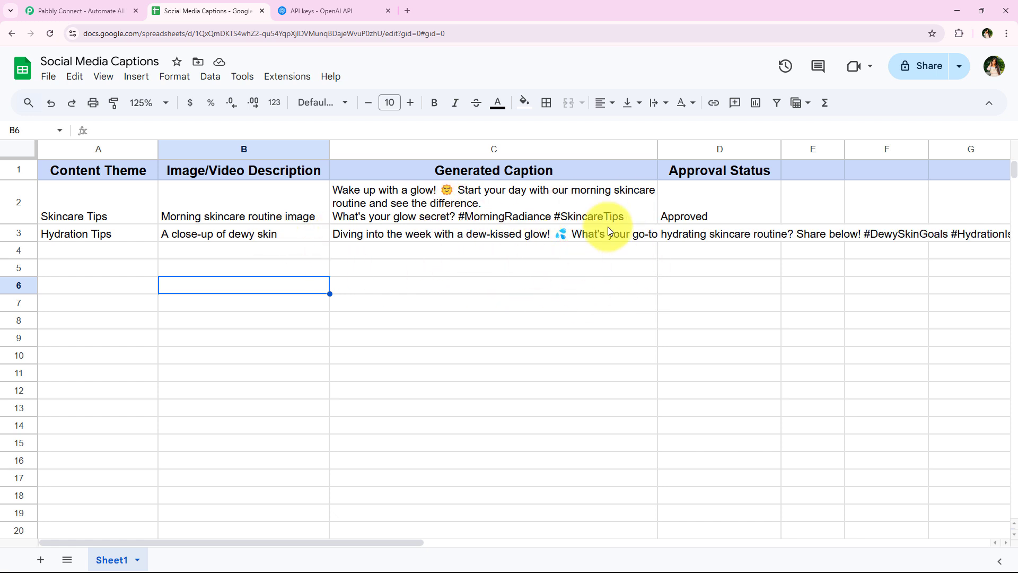
# - Review the C3 caption and copy the Approved status from D2 down into D3
pyautogui.doubleClick(625, 238)
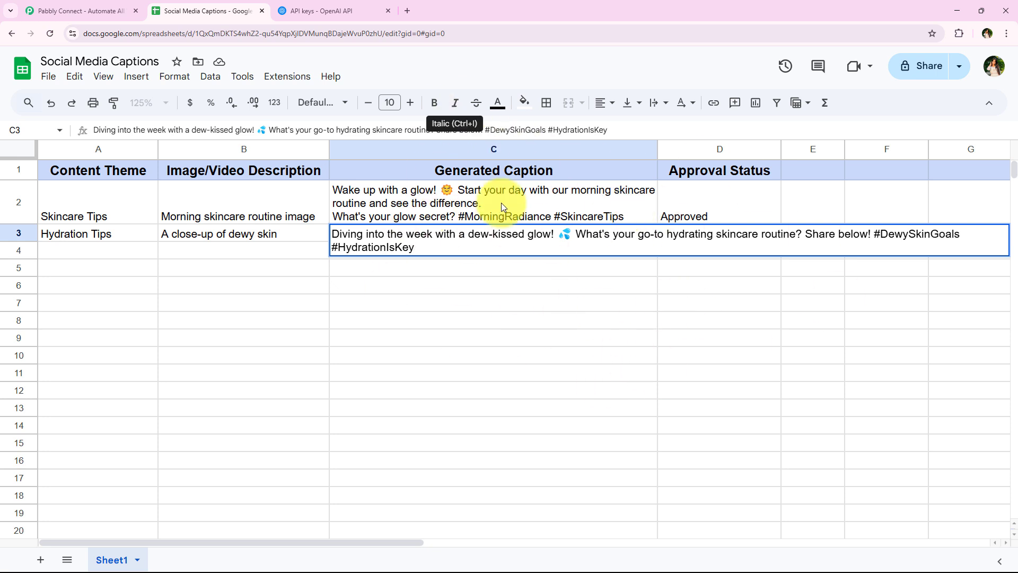
pyautogui.click(588, 304)
pyautogui.click(722, 188)
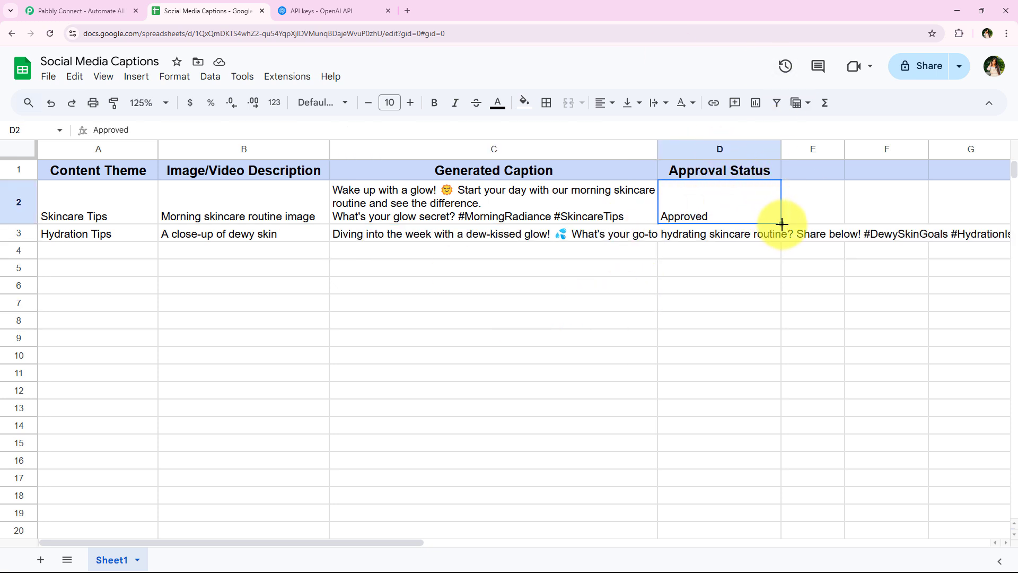
pyautogui.moveTo(780, 223); pyautogui.dragTo(777, 238)
pyautogui.click(751, 302)
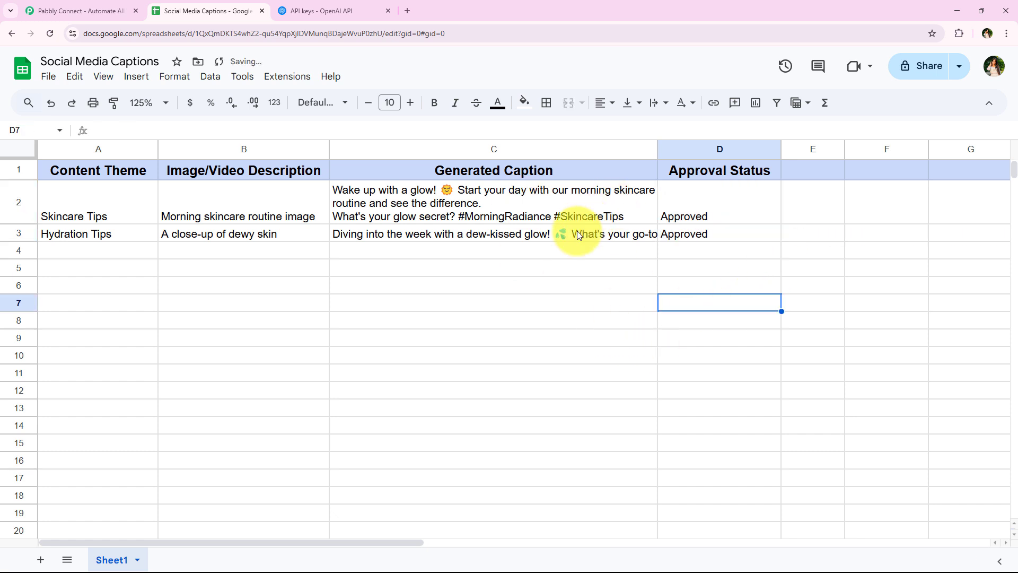
# - Re-read the full dew-kissed glow caption in C3 and check the empty row 4 (A4:C4)
pyautogui.click(369, 303)
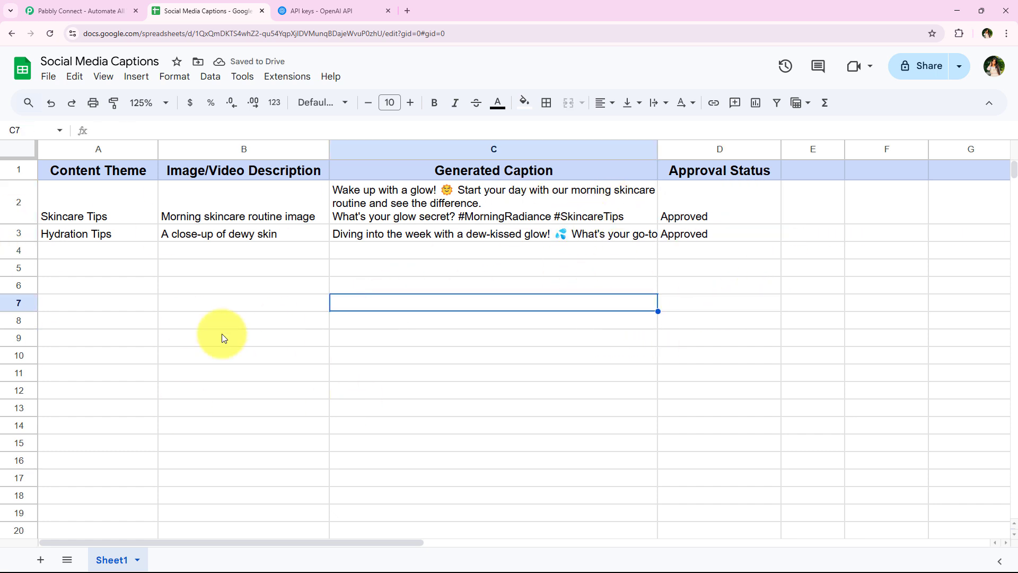
pyautogui.click(421, 236)
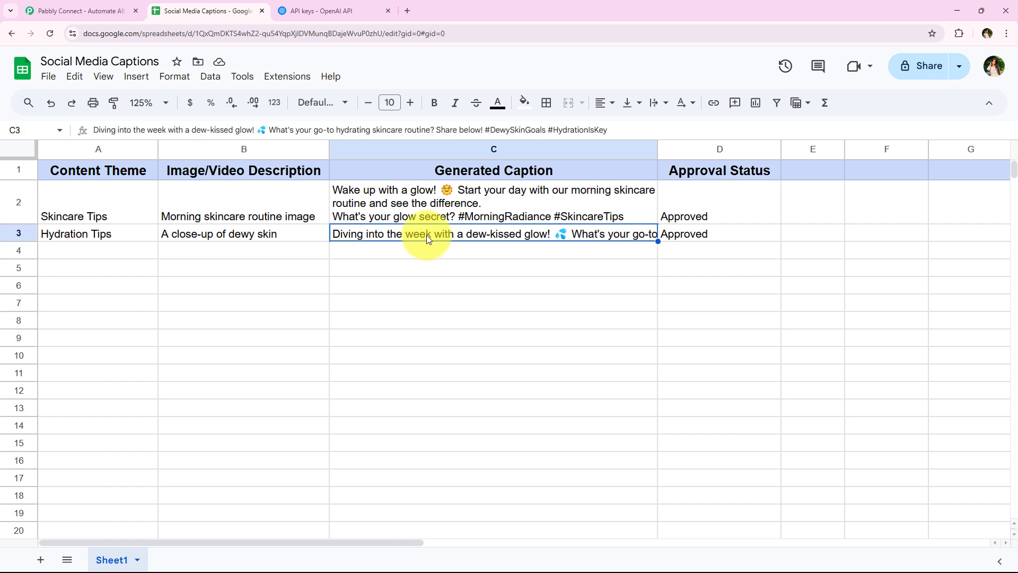
pyautogui.doubleClick(427, 235)
pyautogui.click(454, 284)
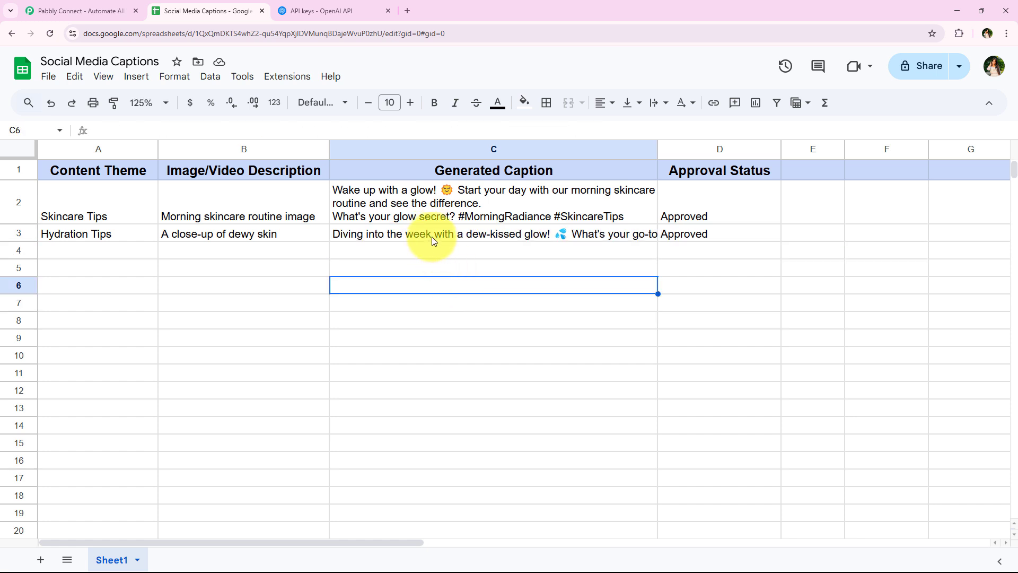
pyautogui.moveTo(88, 258); pyautogui.dragTo(391, 256)
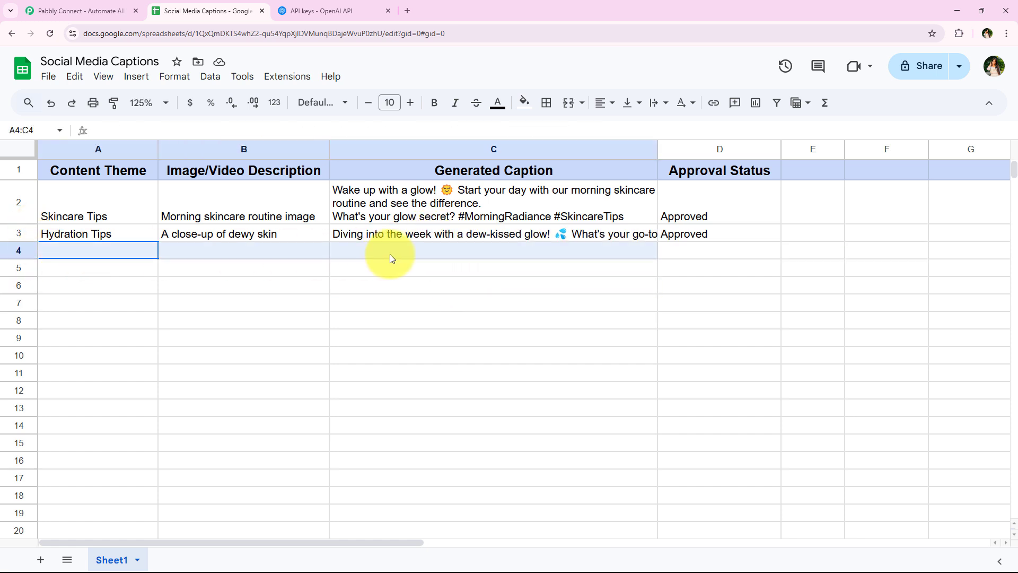
pyautogui.click(338, 354)
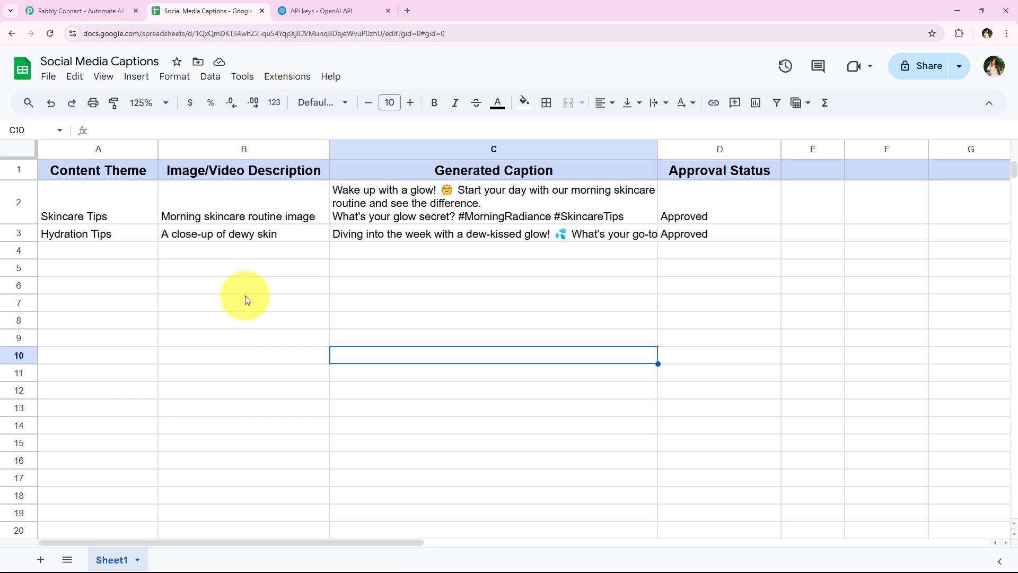
# - On the Pabbly website, dismiss the lifetime offer popup and sign in to the account
pyautogui.click(114, 11)
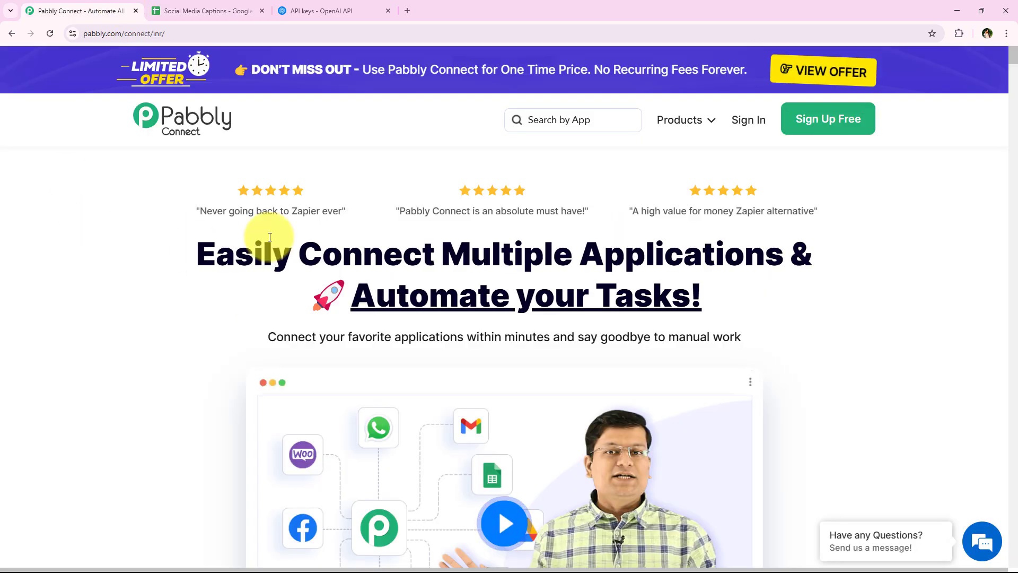
pyautogui.click(697, 146)
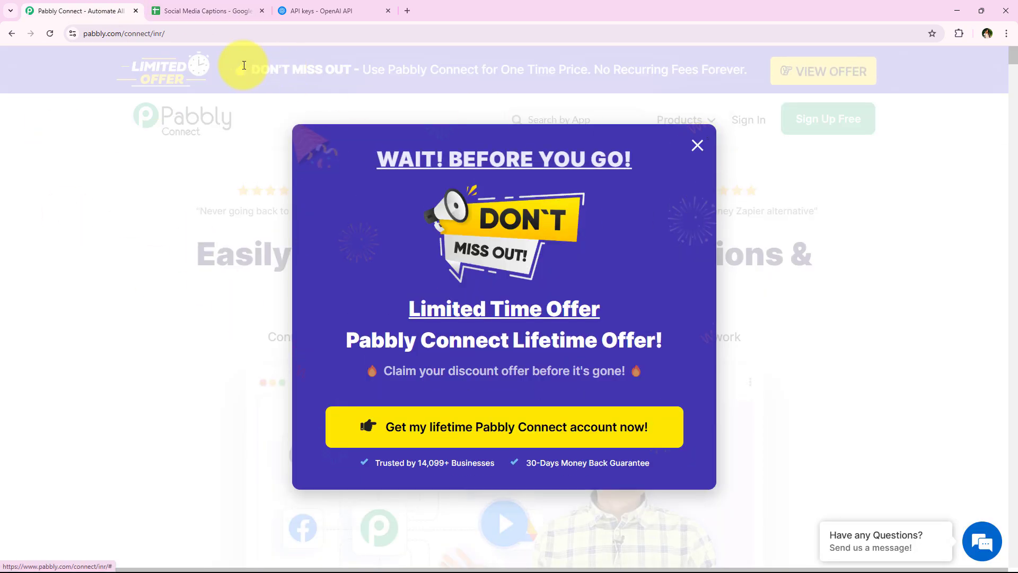
pyautogui.click(218, 34)
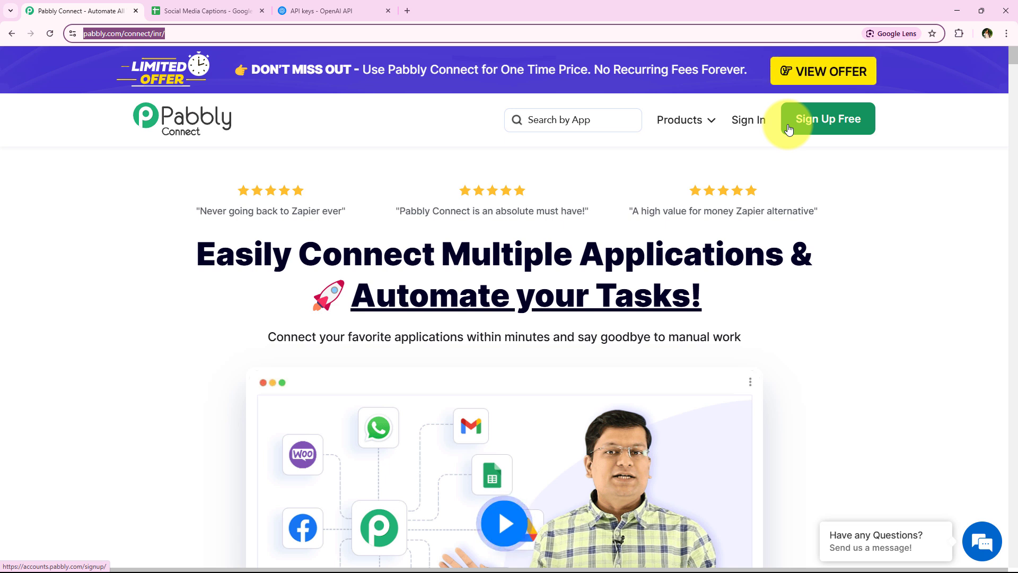
pyautogui.click(757, 123)
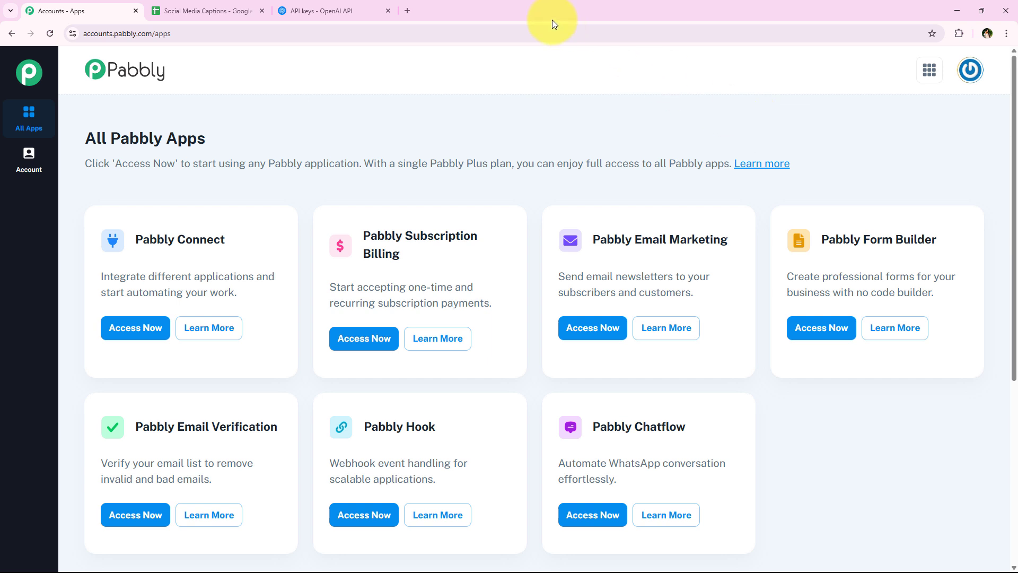
# - Launch Pabbly Connect from the All Pabbly Apps list
pyautogui.moveTo(88, 137); pyautogui.dragTo(291, 150)
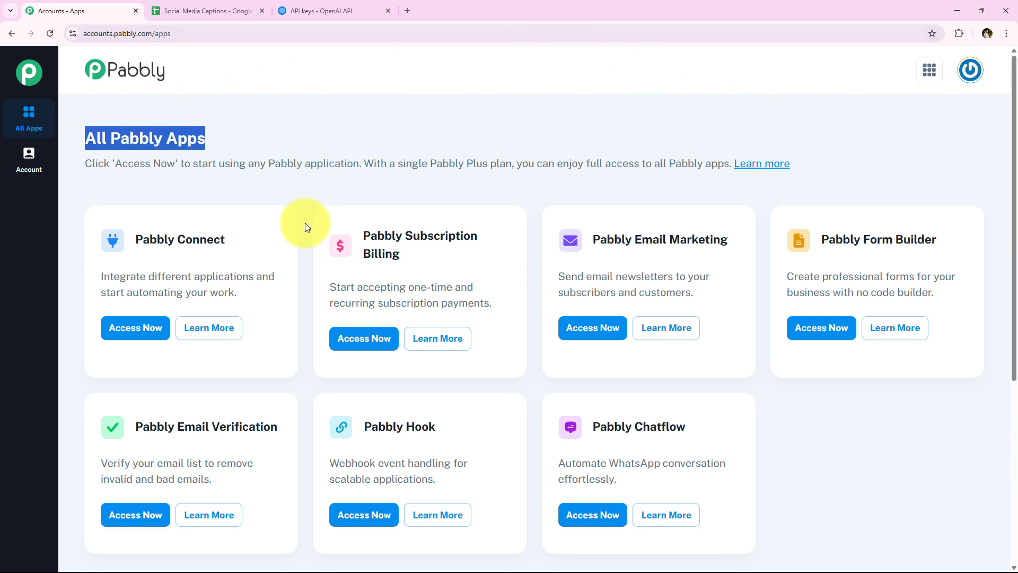
pyautogui.scroll(-1, 302, 265)
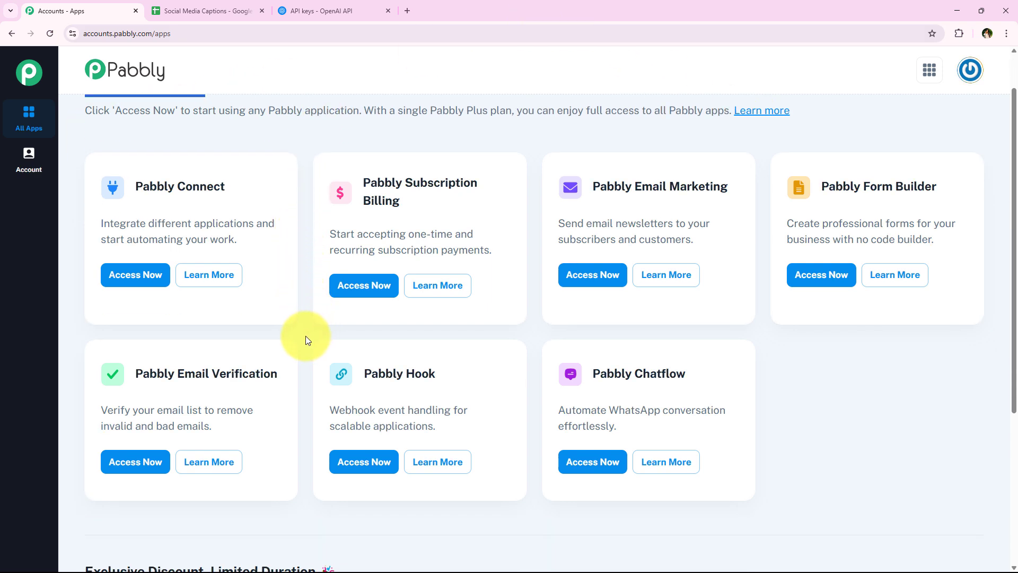
pyautogui.scroll(1, 306, 335)
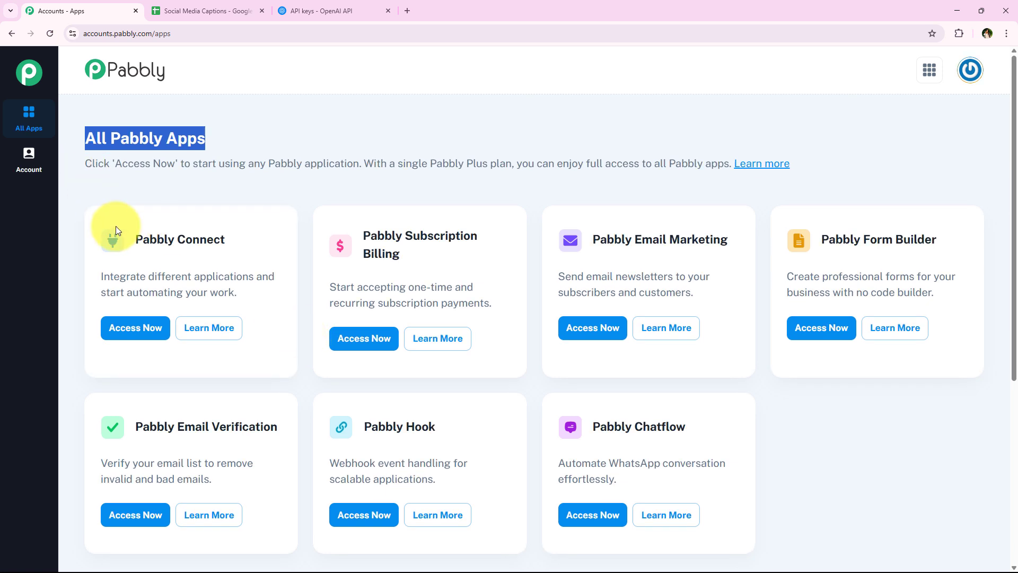
pyautogui.moveTo(134, 240); pyautogui.dragTo(208, 269)
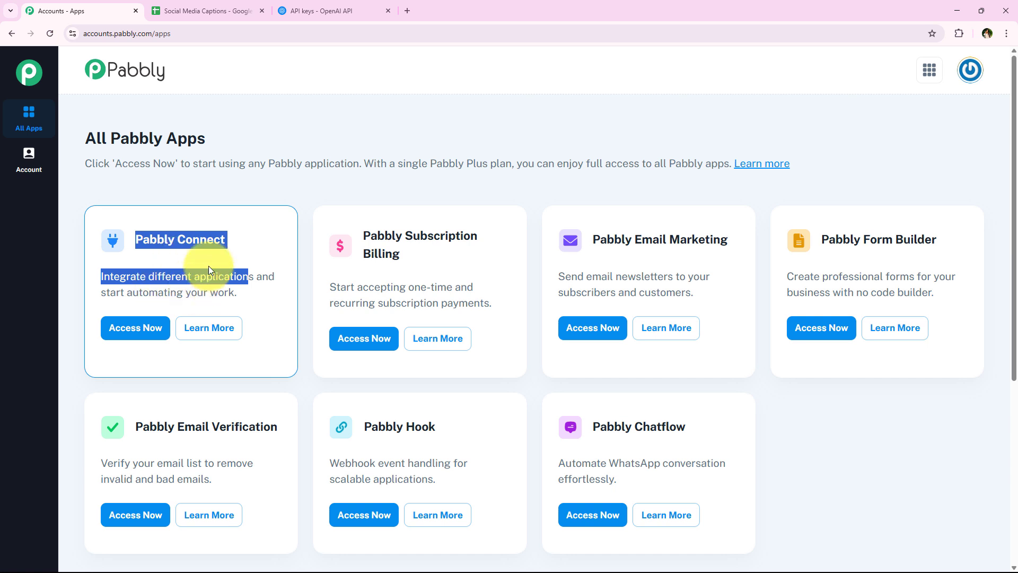
pyautogui.click(266, 244)
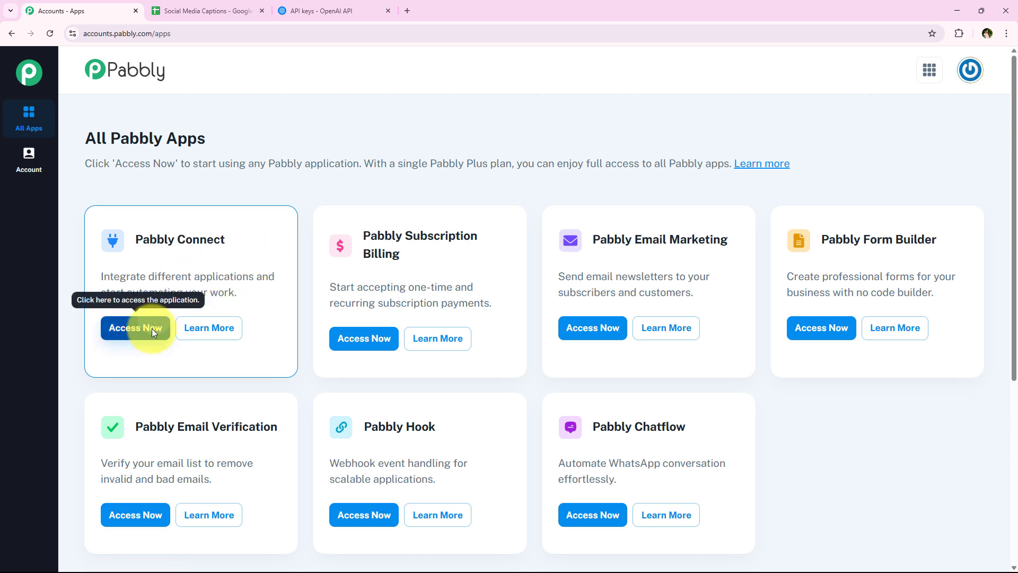
pyautogui.click(142, 327)
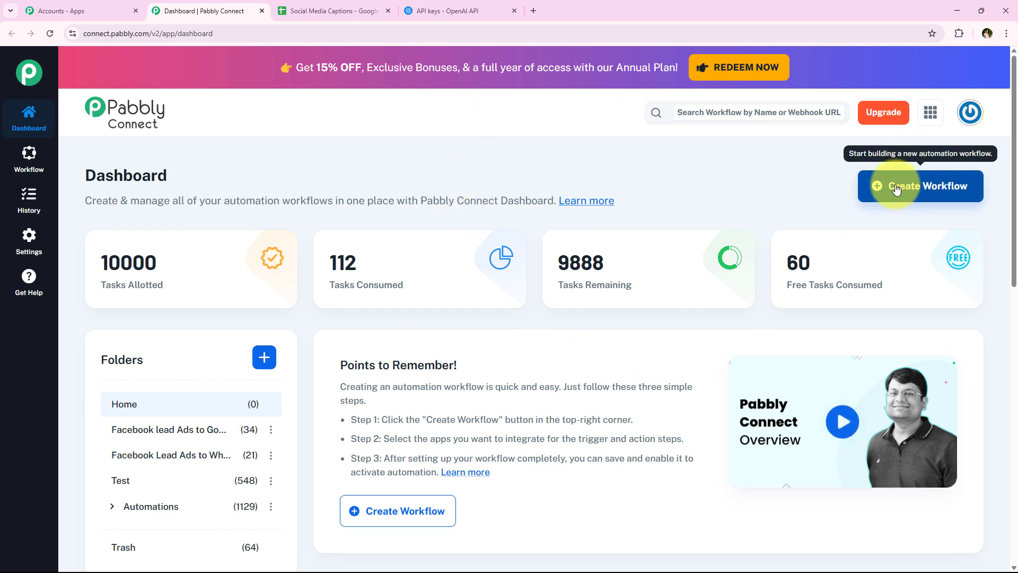
# - Create 'How to Use an AI Agent to Generate Social Media Captions & Posts' in the Automations folder
pyautogui.click(943, 186)
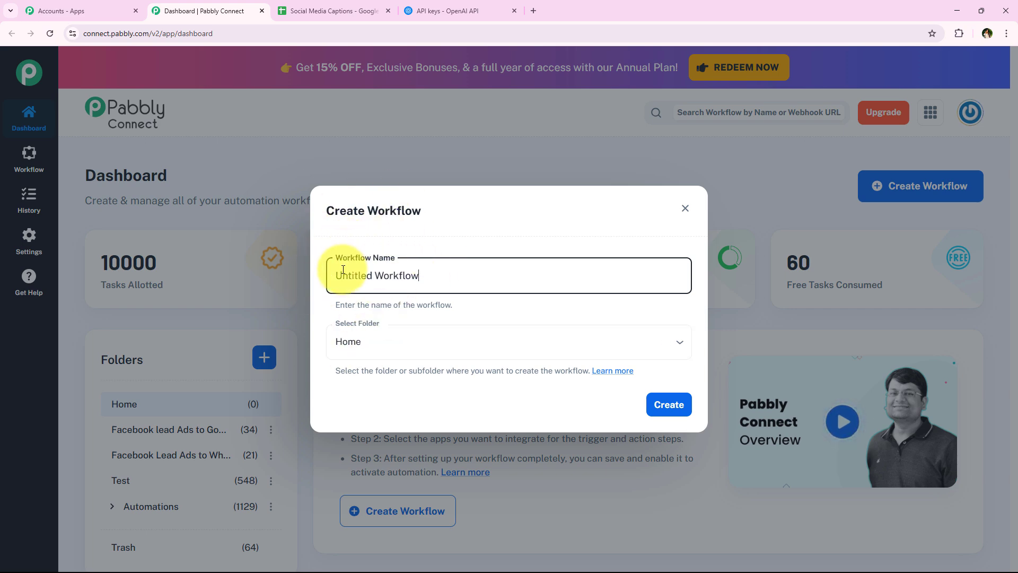
pyautogui.click(518, 338)
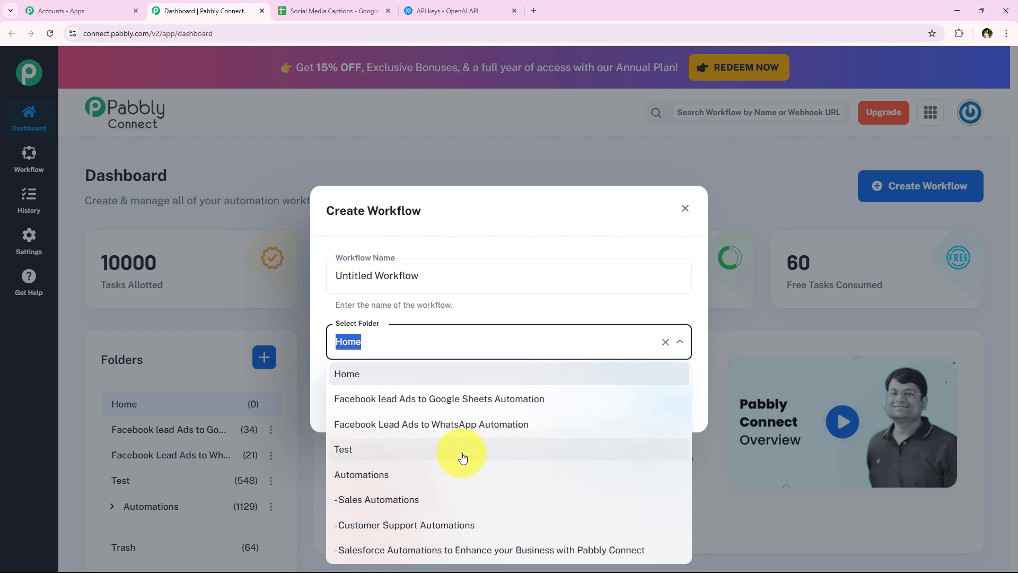
pyautogui.click(417, 473)
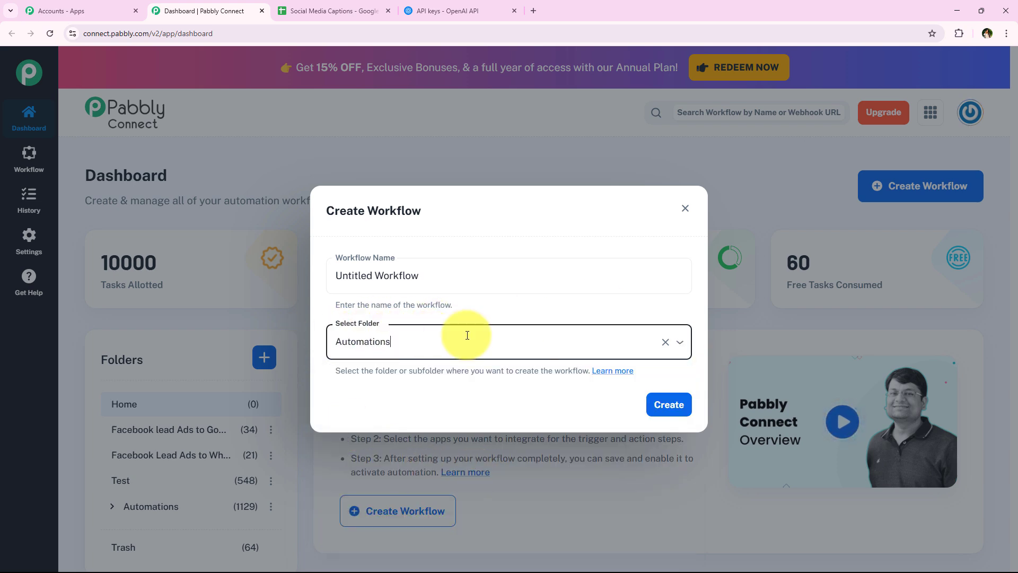
pyautogui.click(485, 276)
pyautogui.hotkey('ctrl', 'a')
pyautogui.press('BackSpace')
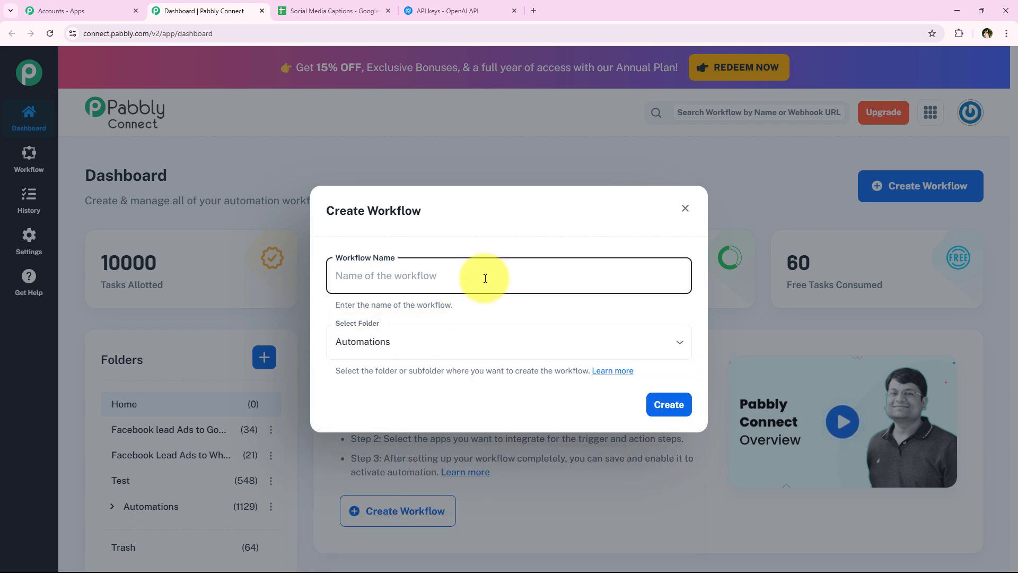
pyautogui.write('How to Use an AI Agent to Generate Social Media Captions & Posts')
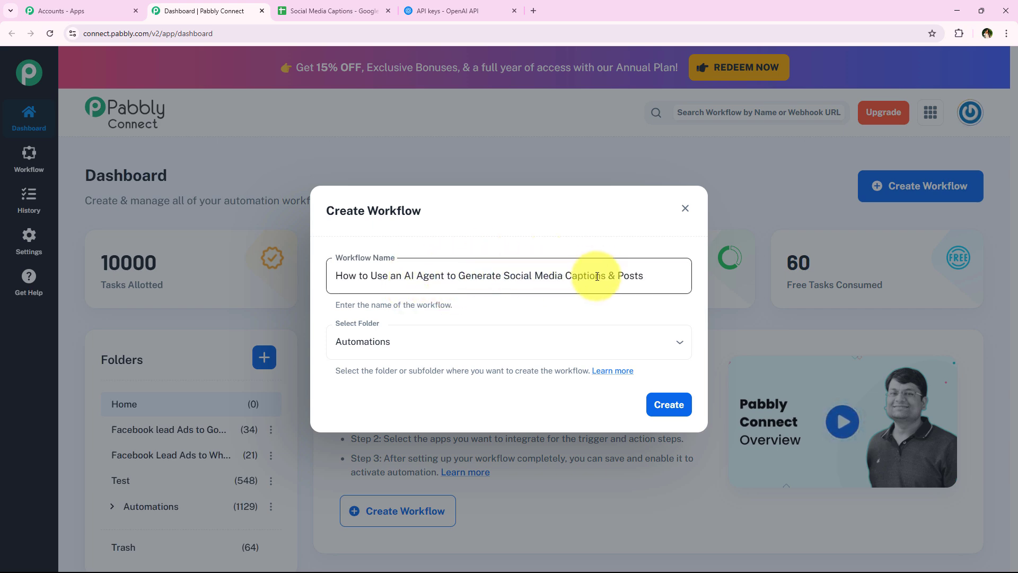
pyautogui.click(669, 406)
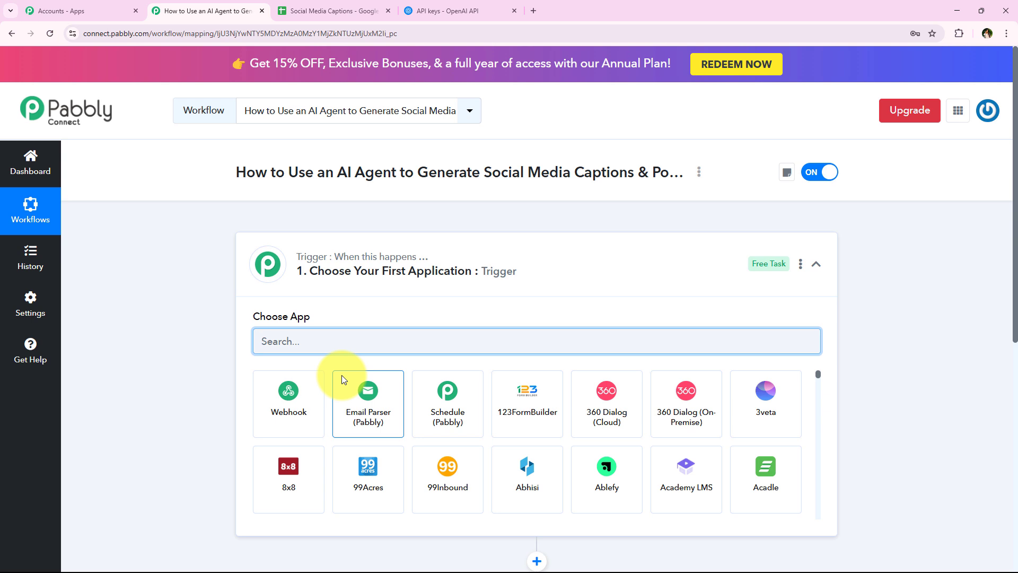
# - Search the trigger's app list for 'Google Sheets' and select it
pyautogui.click(423, 271)
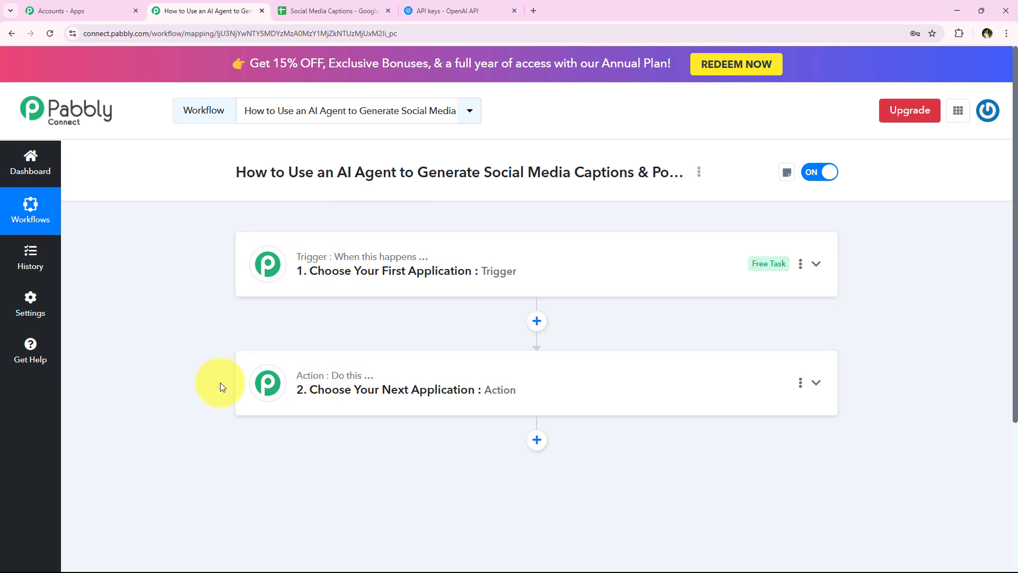
pyautogui.click(269, 265)
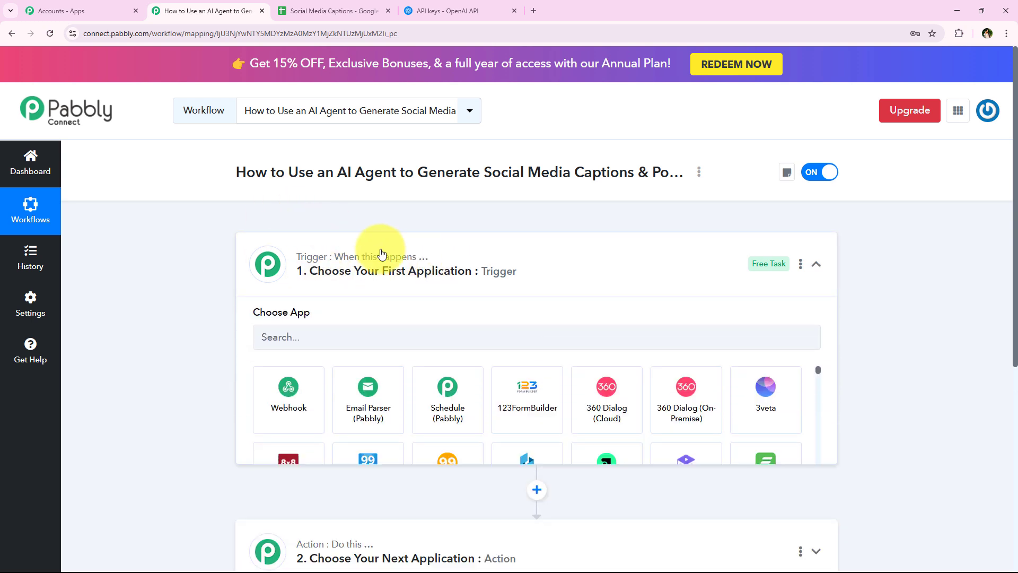
pyautogui.click(438, 341)
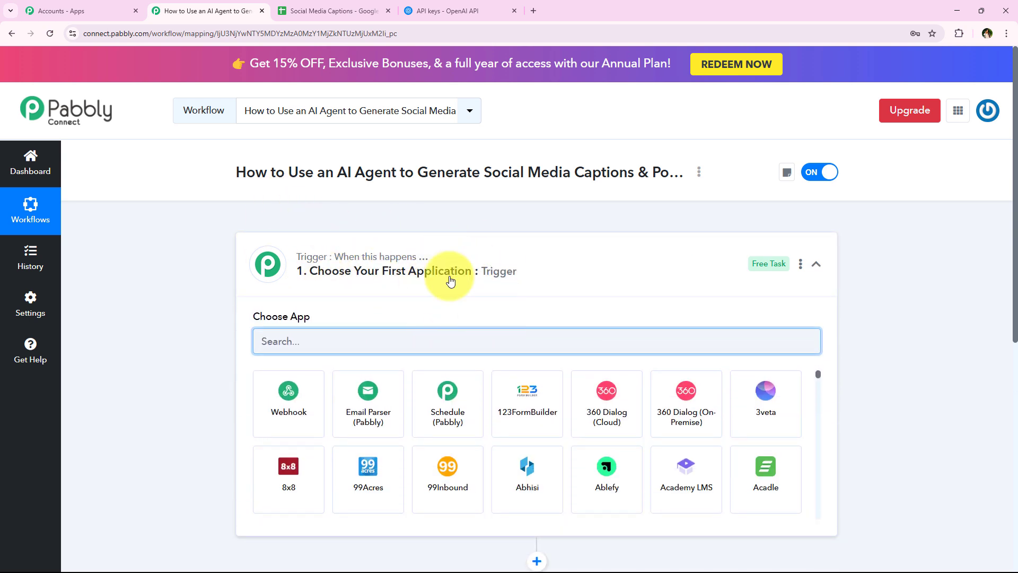
pyautogui.write('G')
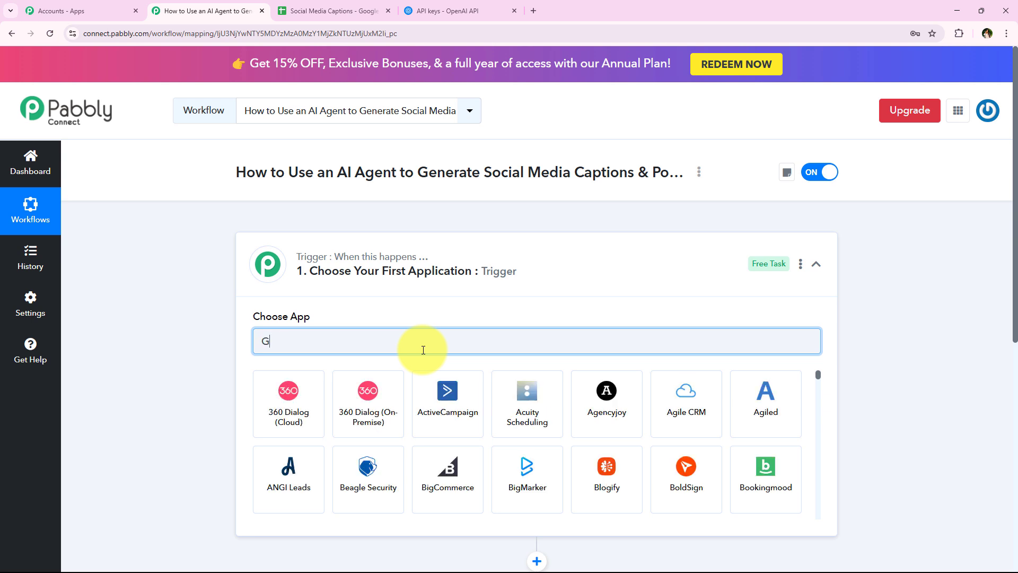
pyautogui.write('oogle Shees')
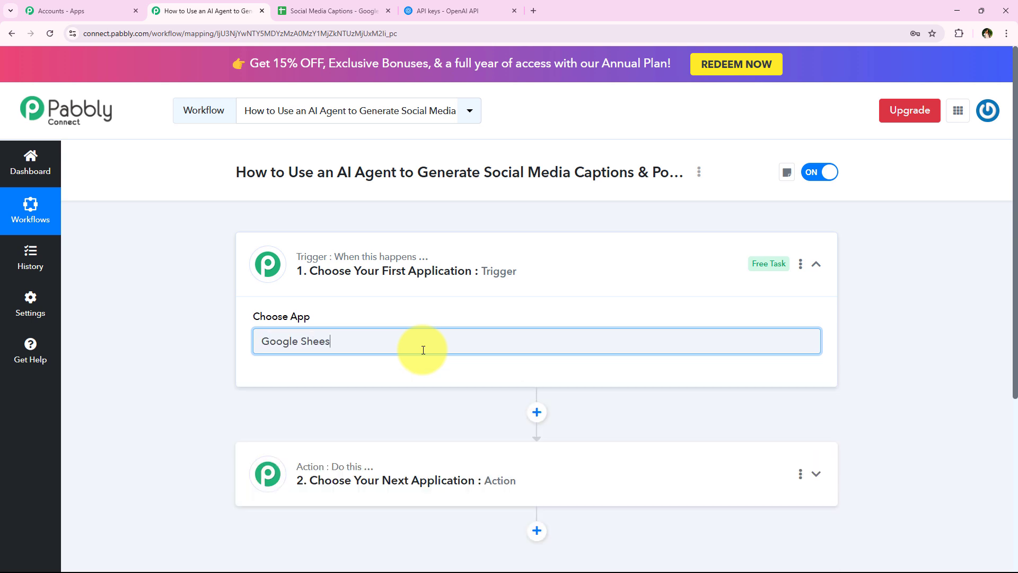
pyautogui.press('BackSpace')
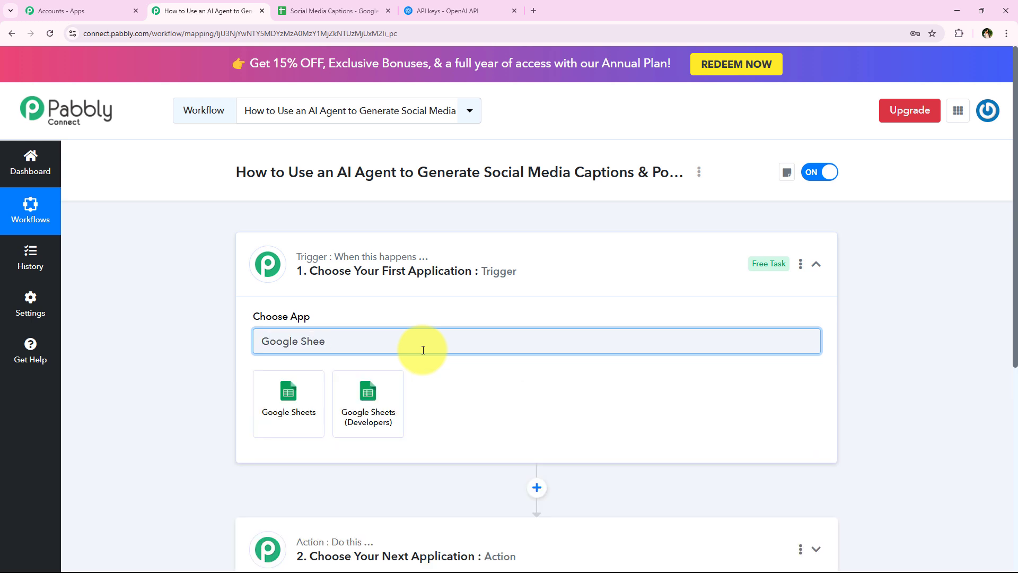
pyautogui.write('ts')
pyautogui.click(281, 406)
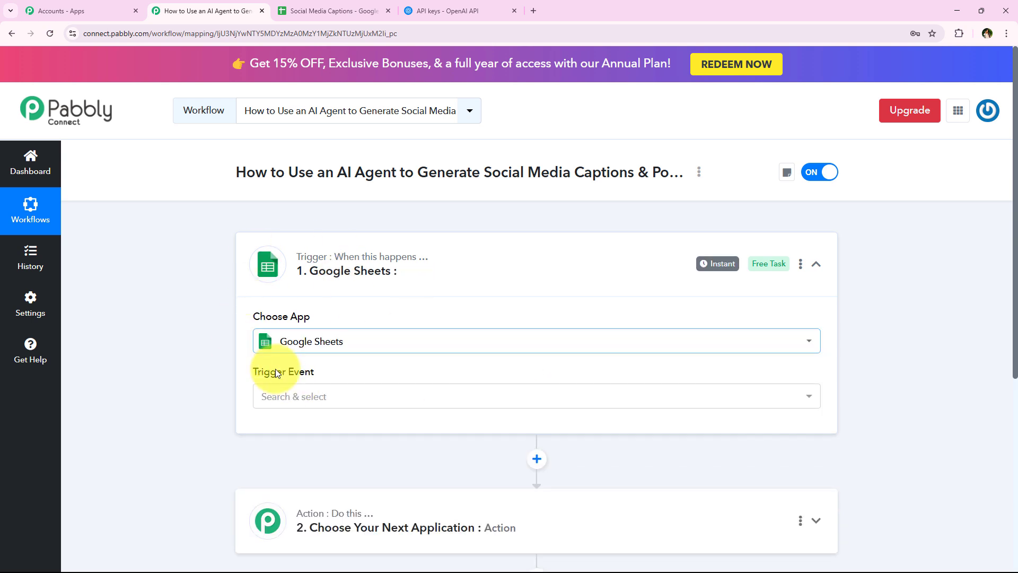
# - Choose New or Updated Spreadsheet Row as the Google Sheets trigger event
pyautogui.click(291, 396)
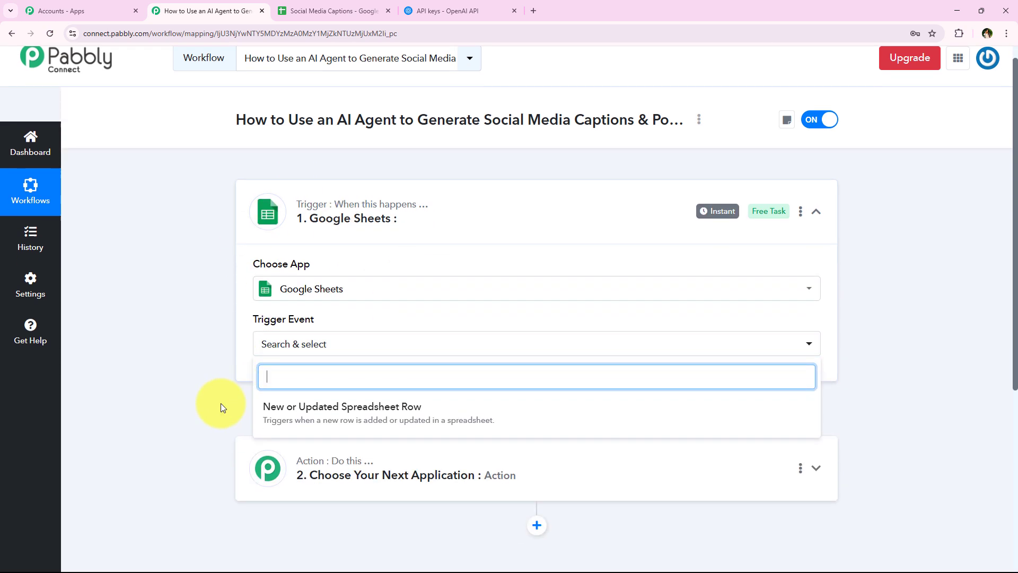
pyautogui.click(645, 419)
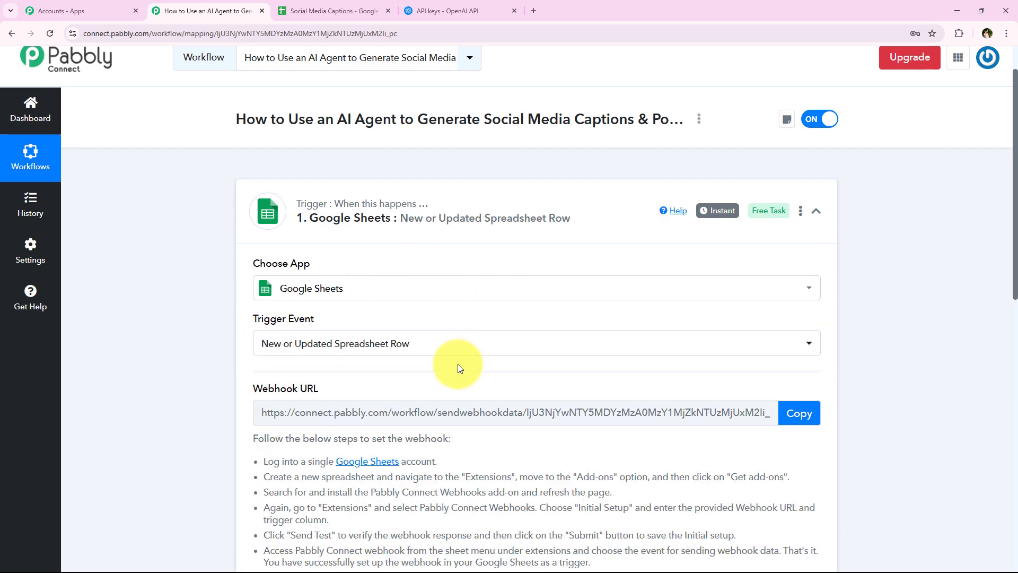
pyautogui.scroll(-1, 456, 366)
pyautogui.scroll(-2, 457, 368)
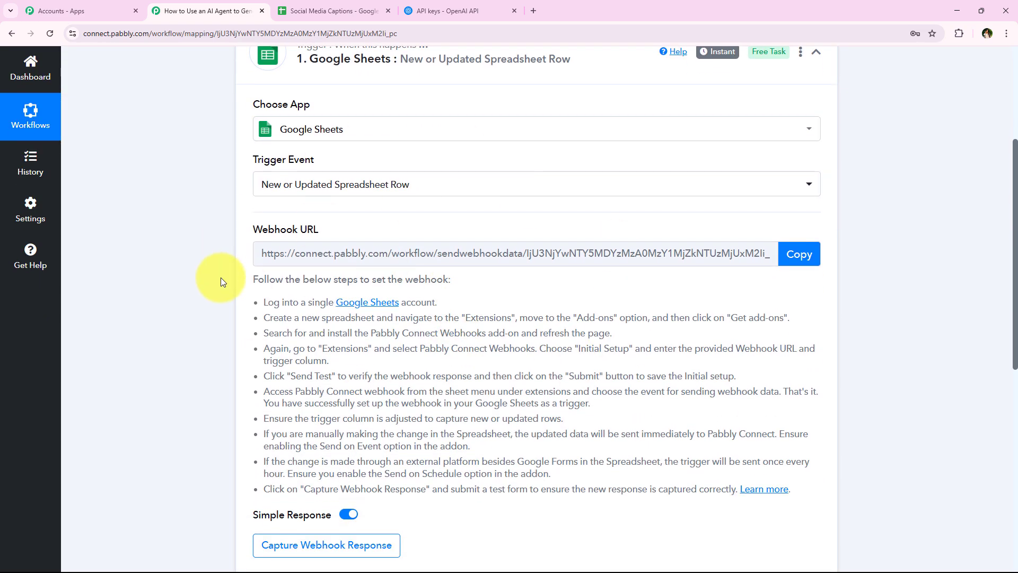
# - Copy the trigger's webhook URL and review the webhook setup instructions
pyautogui.click(295, 10)
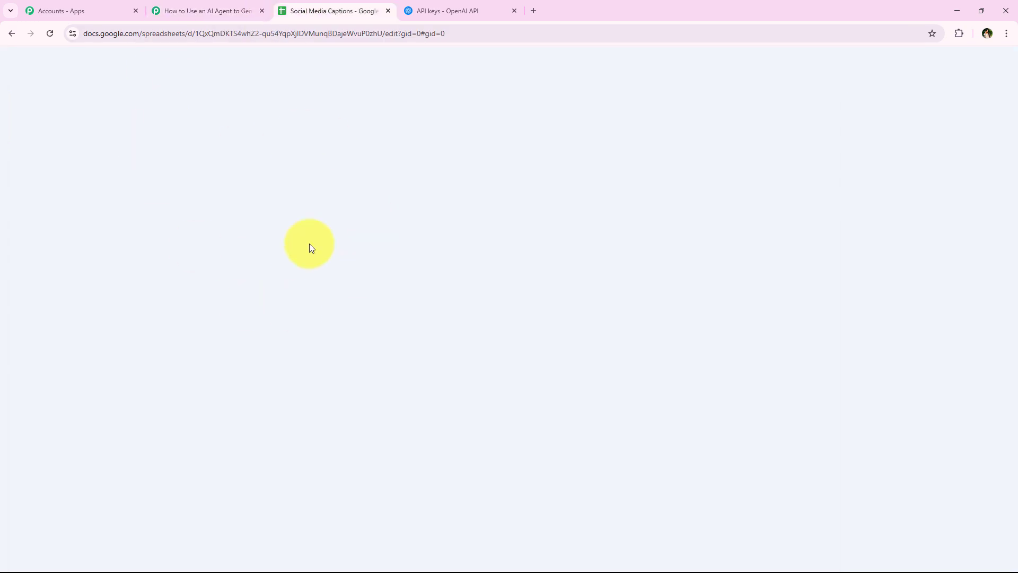
pyautogui.click(228, 8)
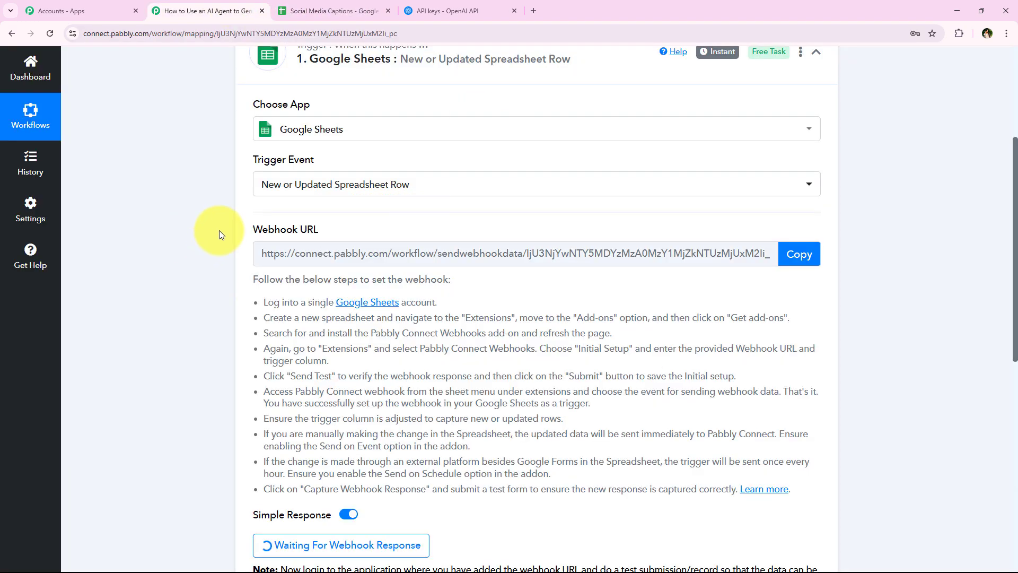
pyautogui.moveTo(218, 230); pyautogui.dragTo(396, 232)
pyautogui.click(396, 232)
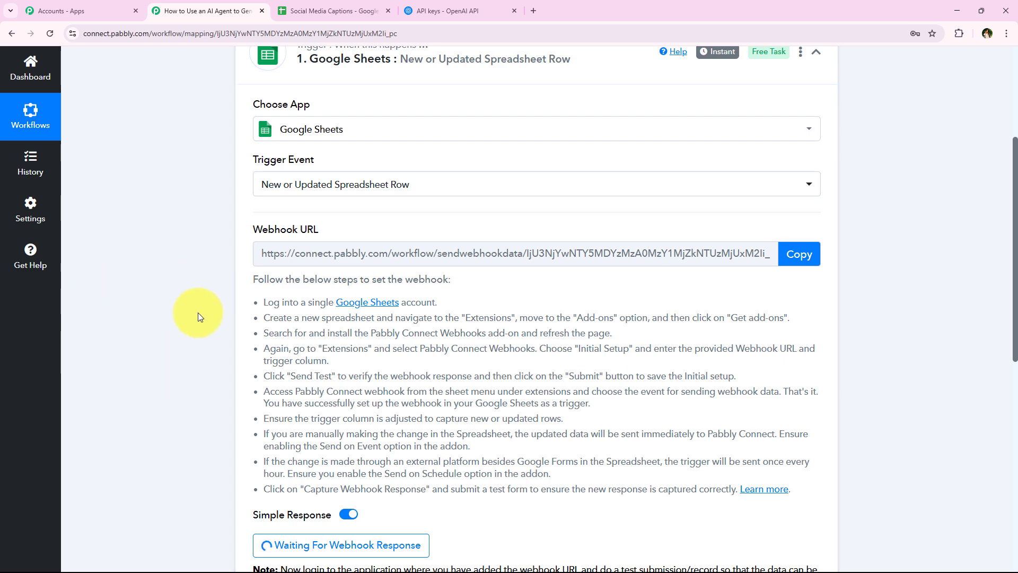
pyautogui.click(799, 254)
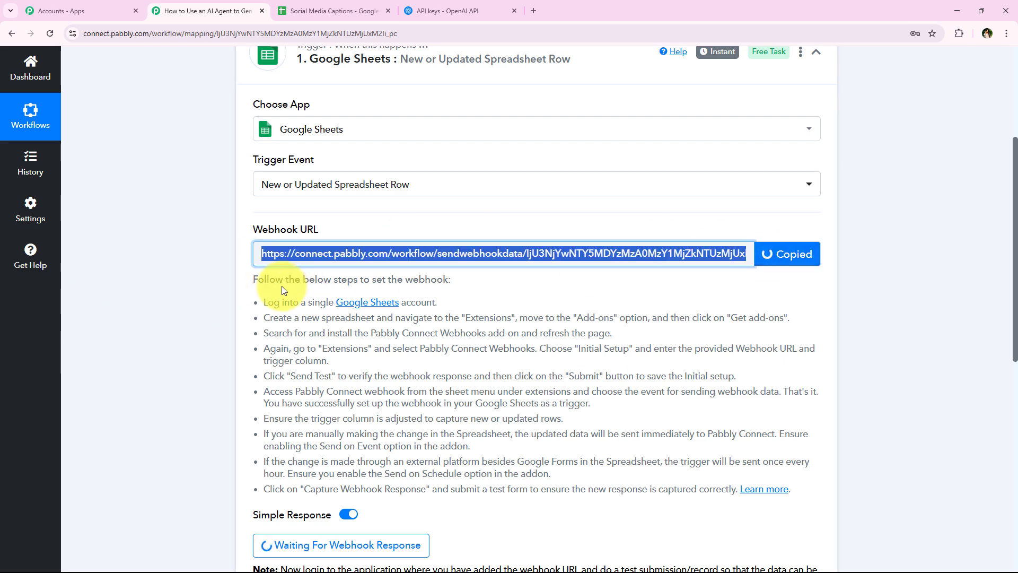
pyautogui.scroll(-1, 253, 292)
pyautogui.moveTo(258, 247); pyautogui.dragTo(822, 436)
pyautogui.click(878, 411)
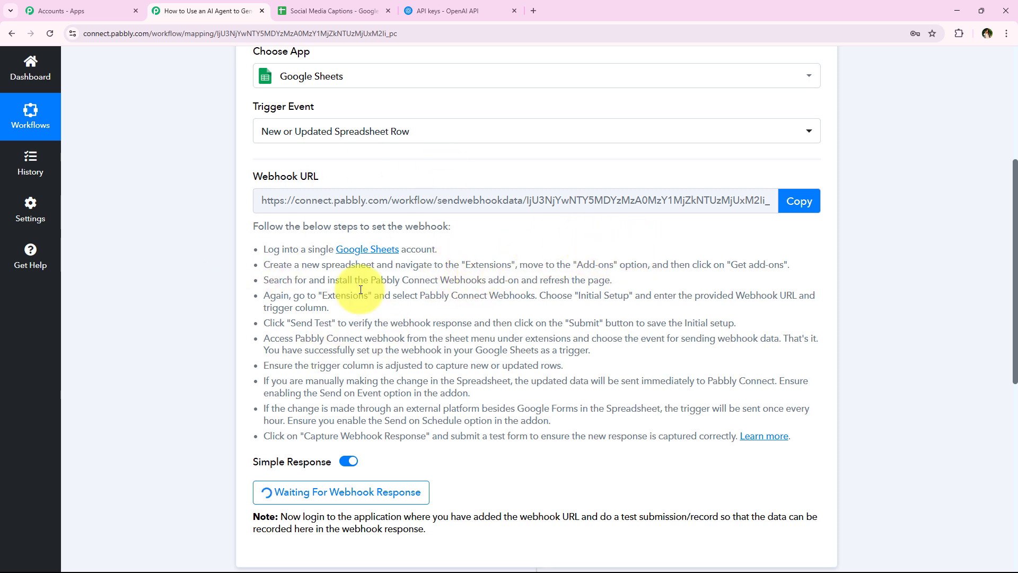
# - From Extensions > Add-ons, search the marketplace for 'Pabbl' and open the Pabbly Connect Webhooks listing
pyautogui.click(332, 11)
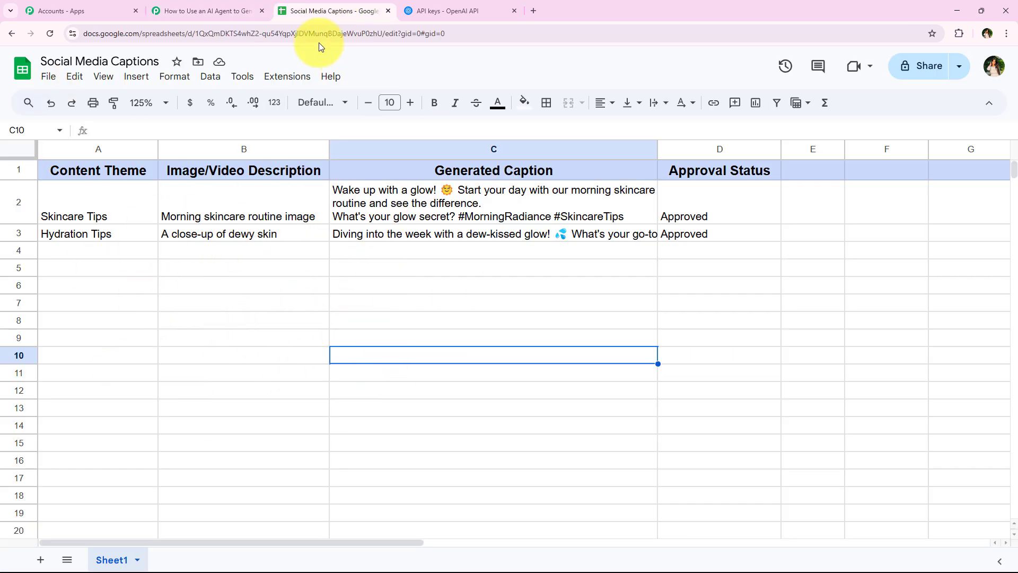
pyautogui.click(281, 85)
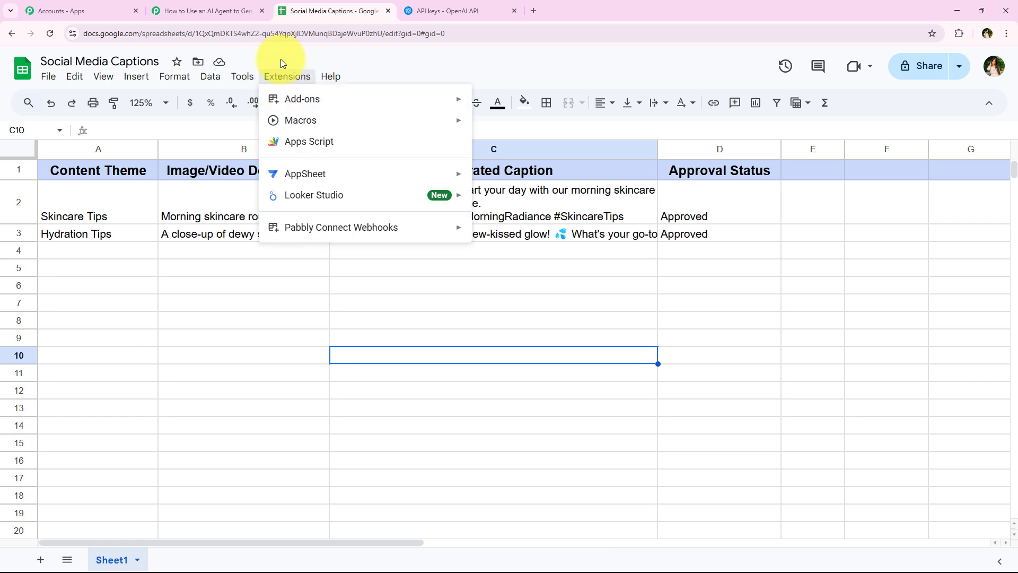
pyautogui.moveTo(329, 102)
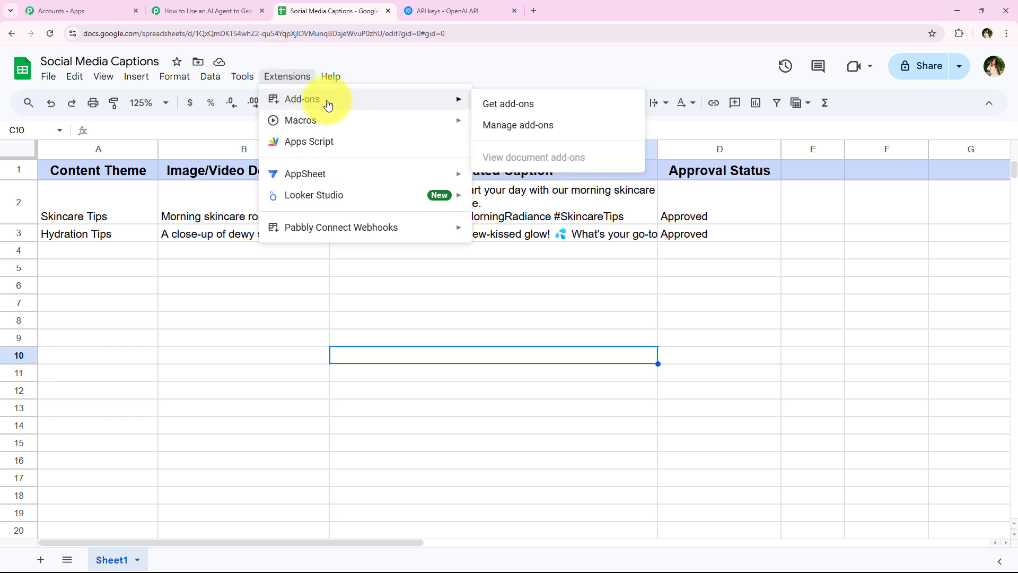
pyautogui.click(533, 110)
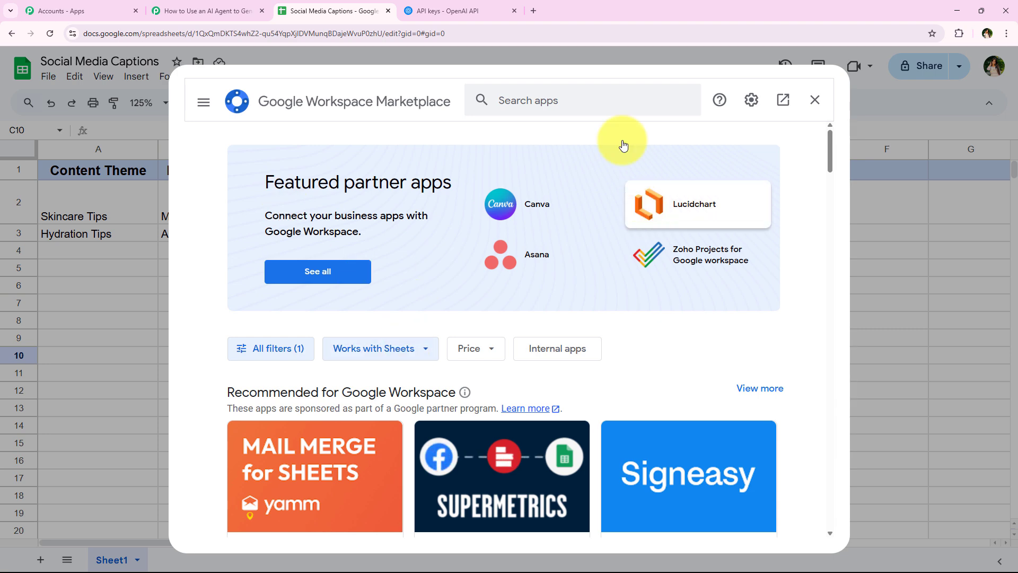
pyautogui.click(602, 107)
pyautogui.write('P')
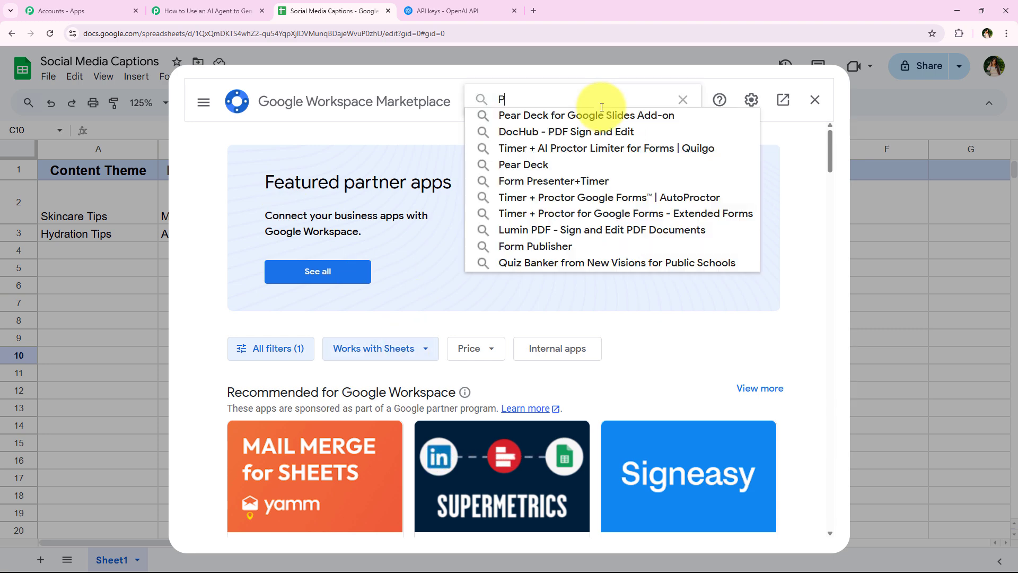
pyautogui.write('abbly C')
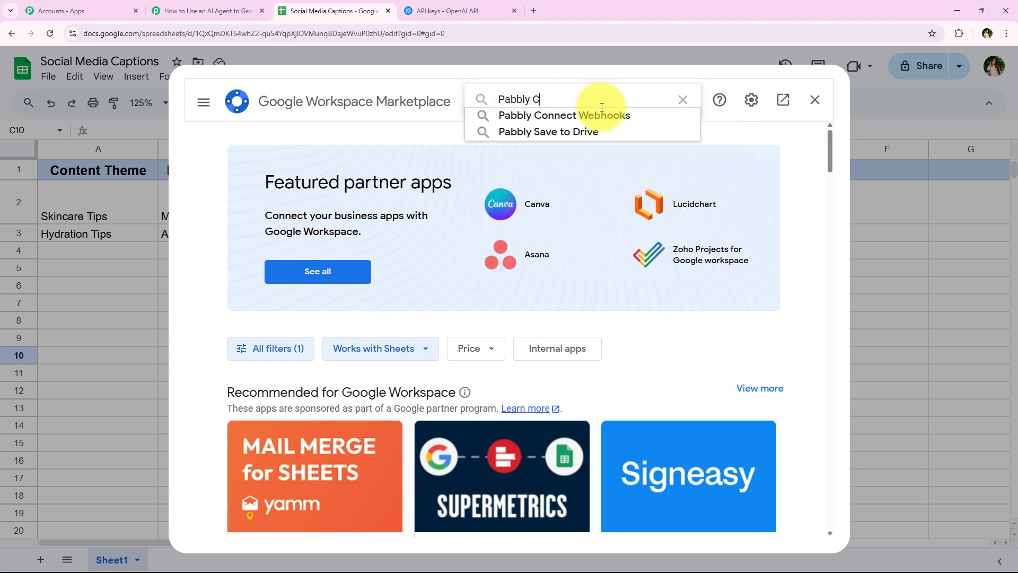
pyautogui.click(608, 114)
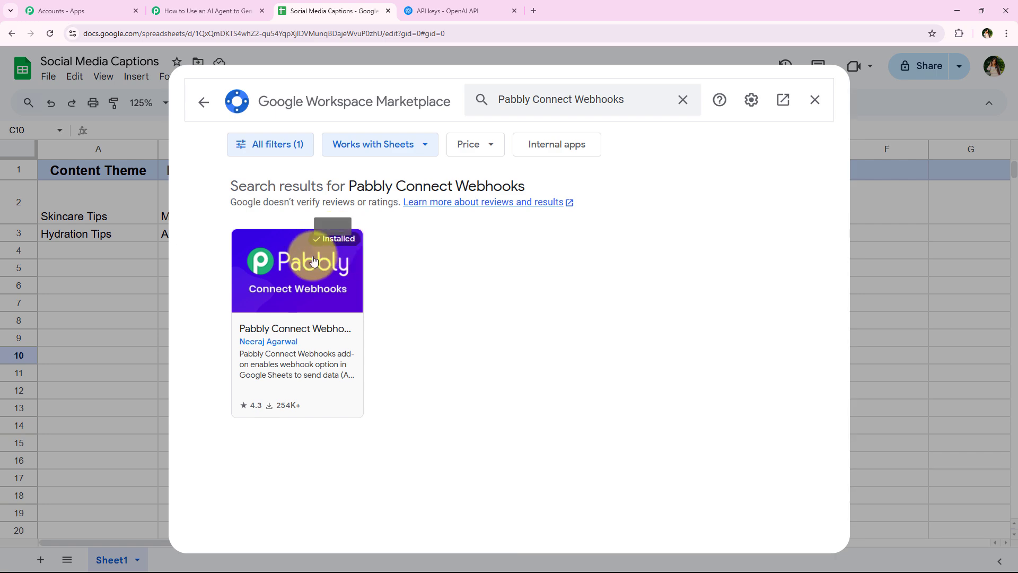
pyautogui.click(336, 274)
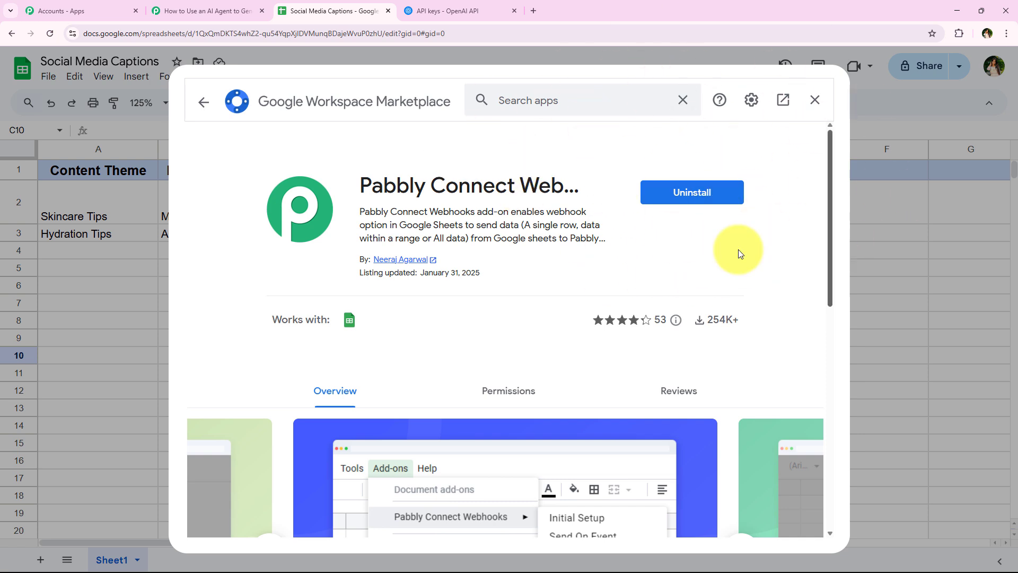
# - Close the marketplace, reload the sheet at 125% zoom, and start the Pabbly webhook Initial Setup
pyautogui.click(814, 109)
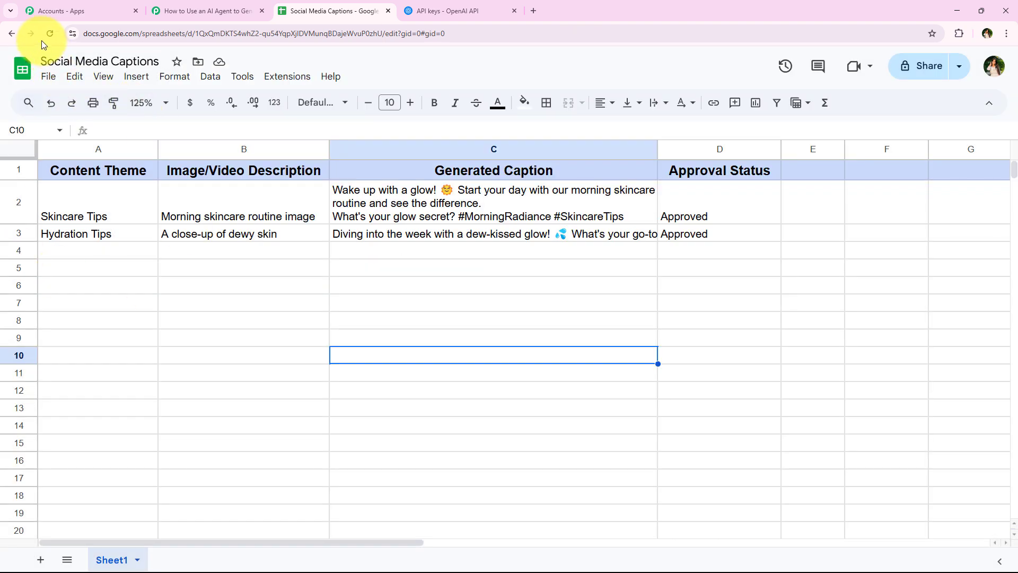
pyautogui.click(49, 33)
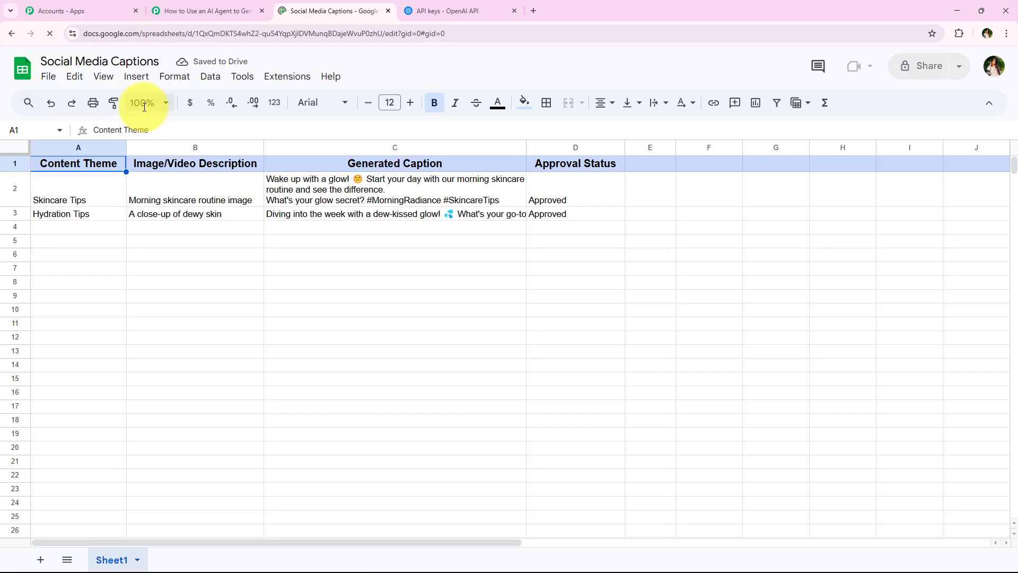
pyautogui.click(146, 212)
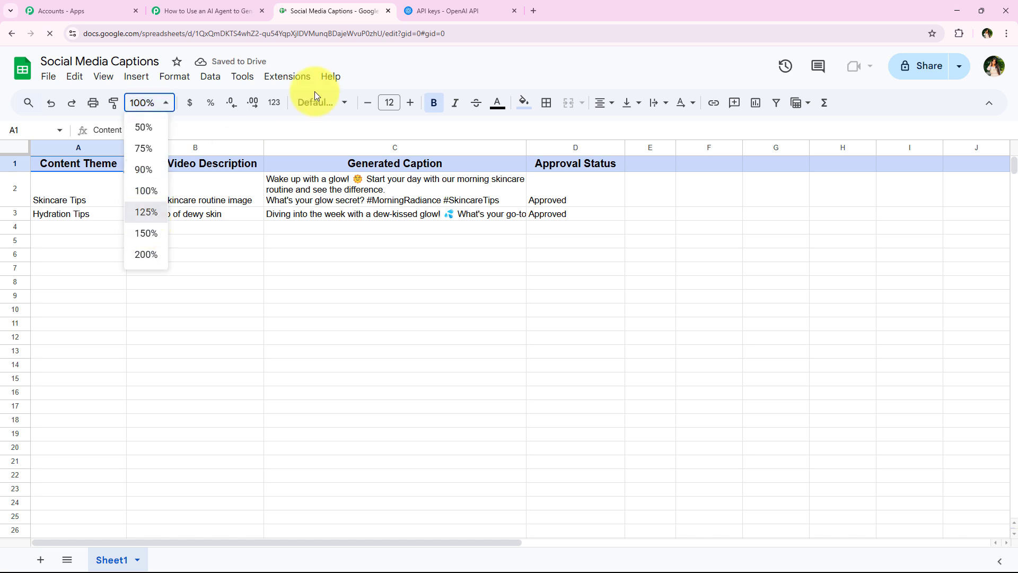
pyautogui.click(297, 80)
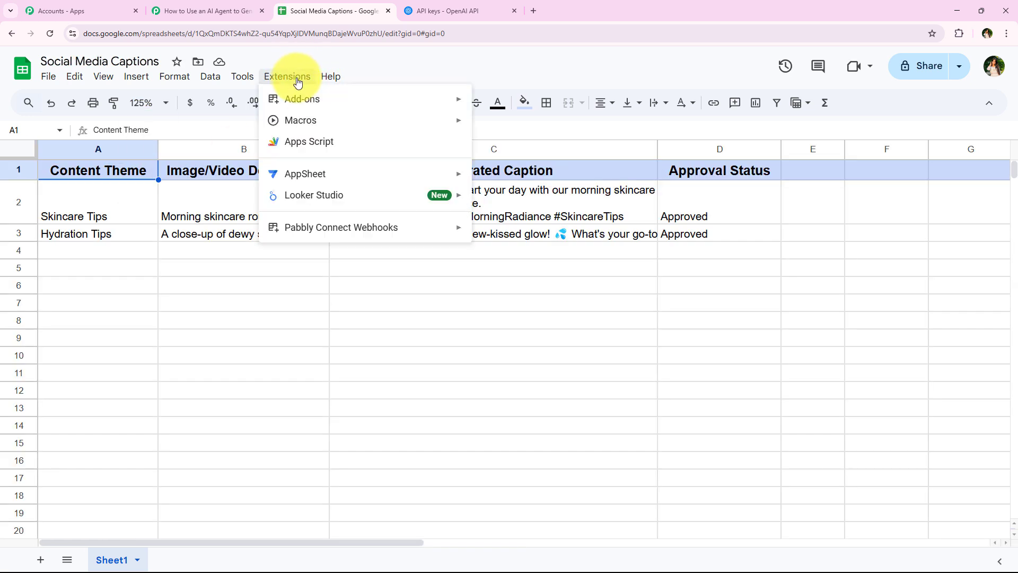
pyautogui.moveTo(307, 227)
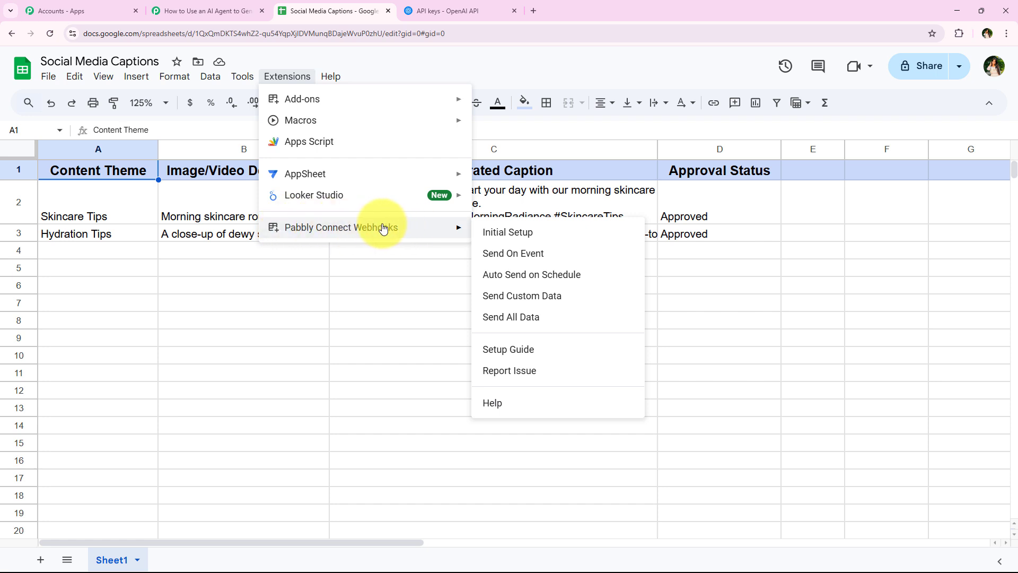
pyautogui.click(506, 232)
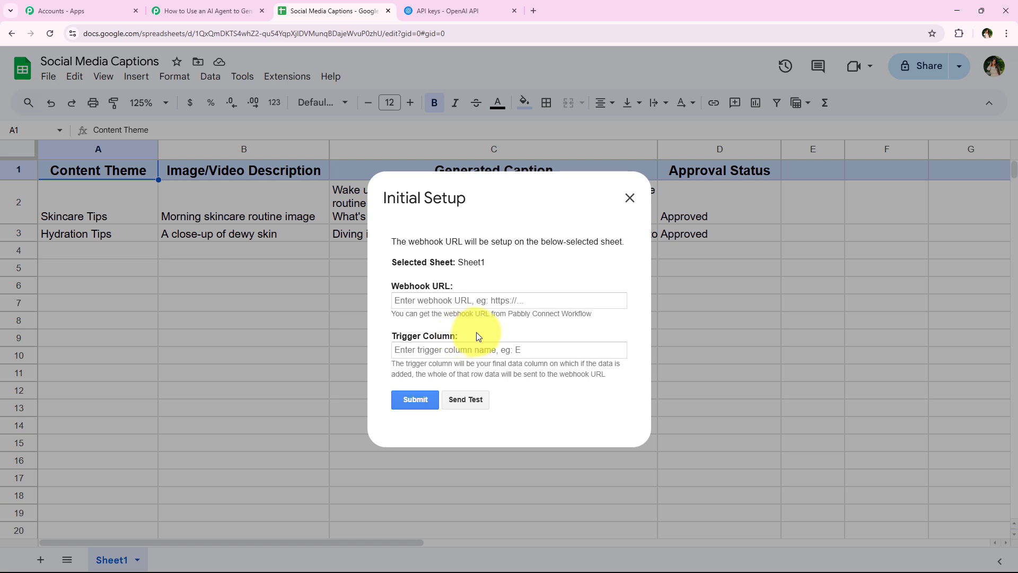
# - Paste the copied Pabbly webhook URL into the Webhook URL field and focus the Trigger Column field
pyautogui.rightClick(477, 304)
pyautogui.click(576, 405)
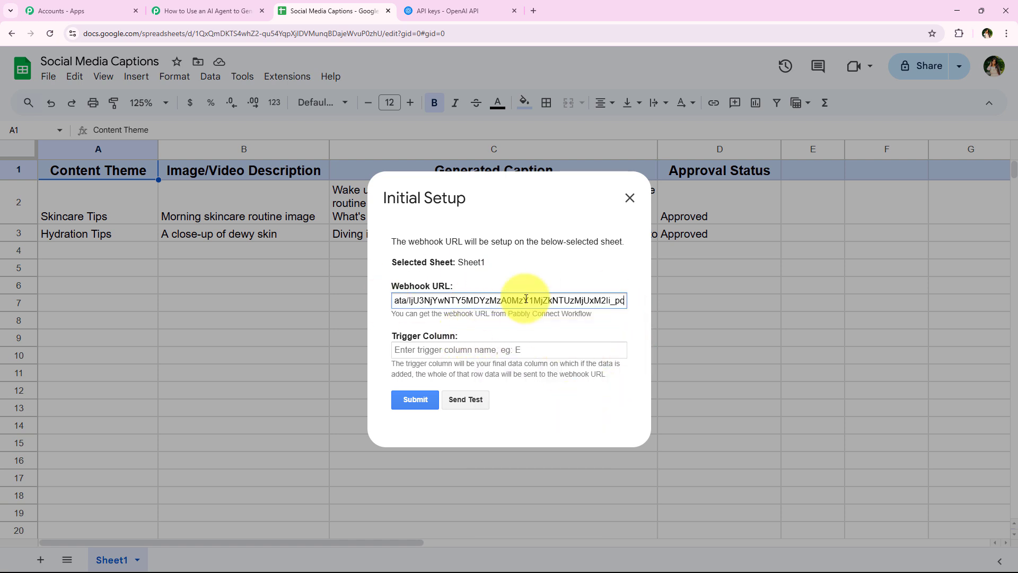
pyautogui.click(553, 281)
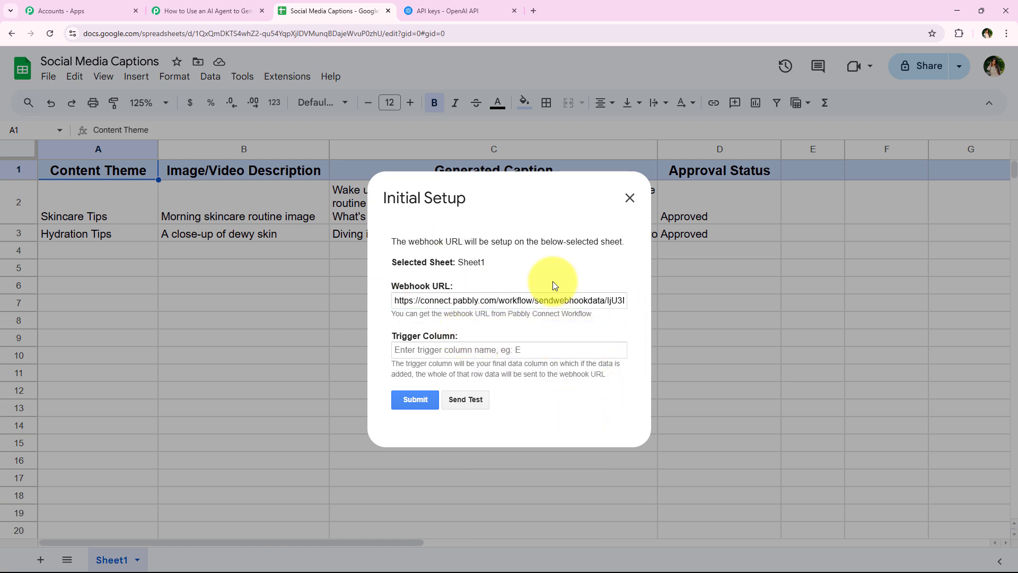
pyautogui.click(408, 350)
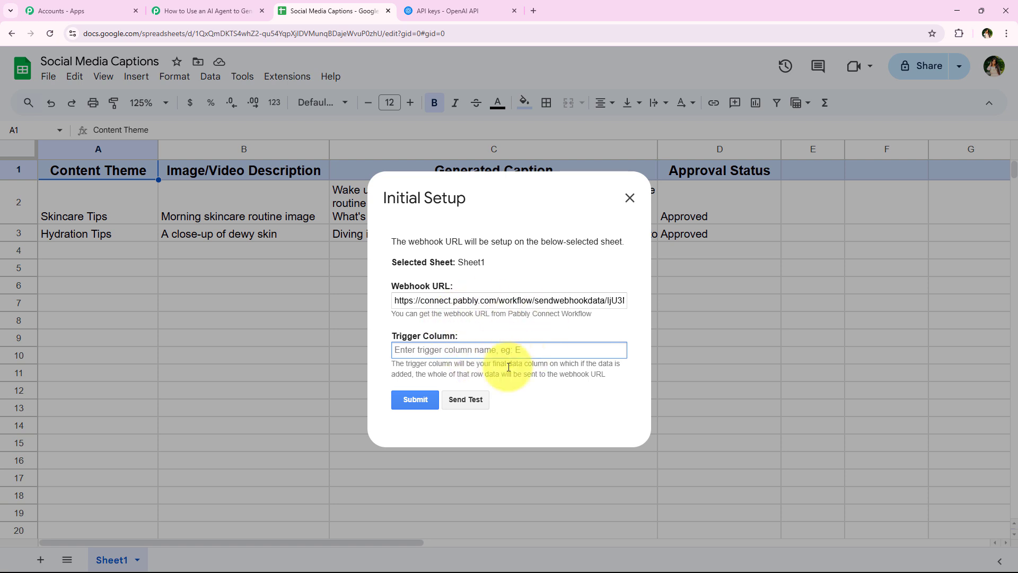
pyautogui.click(394, 366)
pyautogui.moveTo(394, 365); pyautogui.dragTo(623, 370)
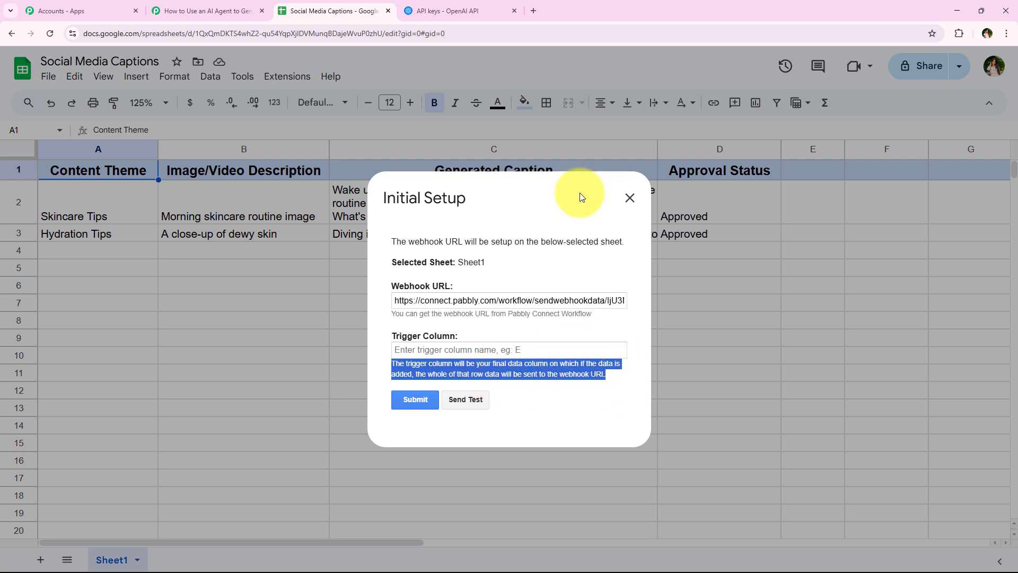
pyautogui.doubleClick(637, 208)
pyautogui.click(477, 206)
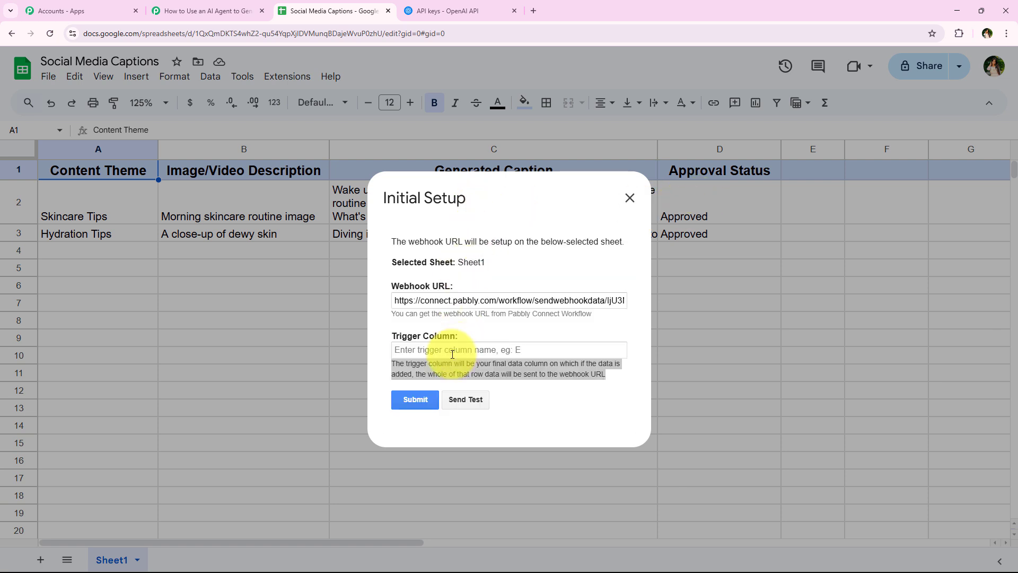
pyautogui.click(414, 349)
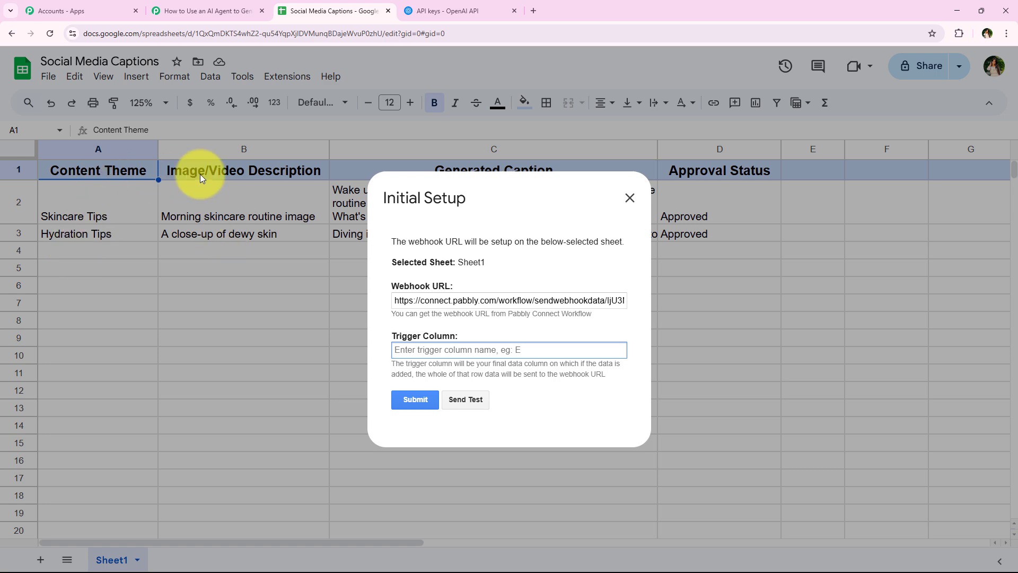
pyautogui.click(162, 6)
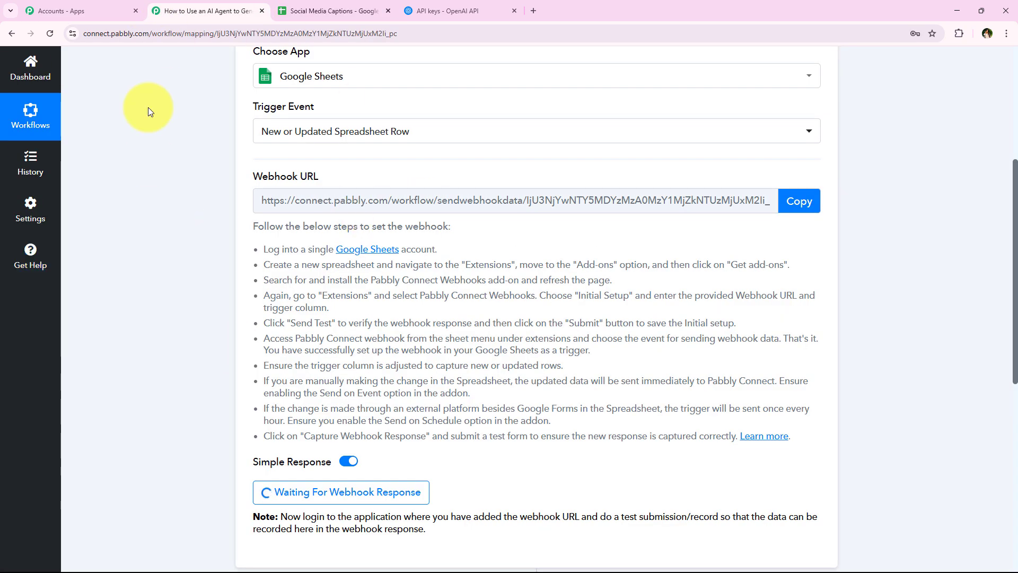
# - Enter B as the trigger column, submit until 'Setup configured successfully' appears, and close the dialog
pyautogui.click(351, 11)
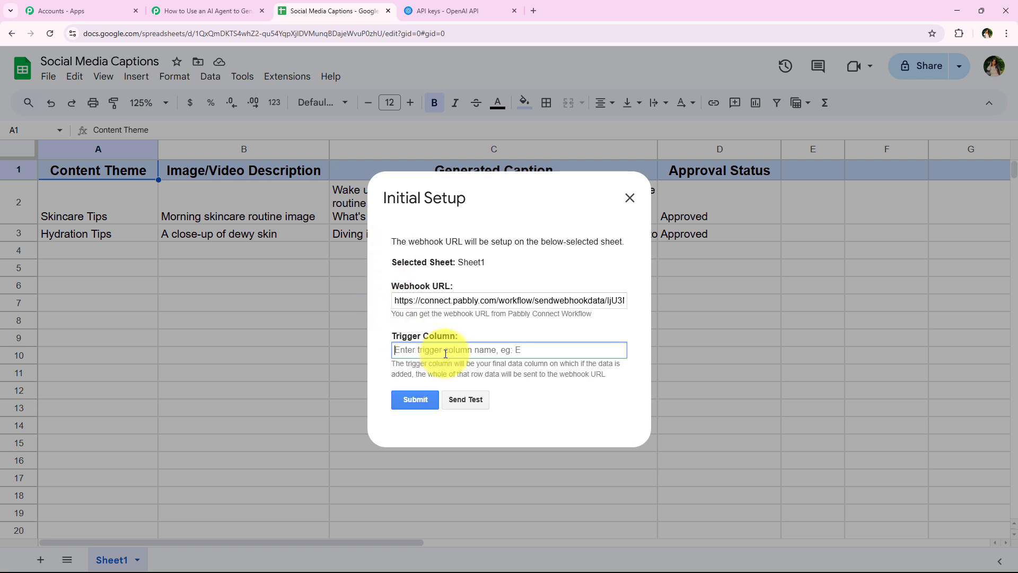
pyautogui.write('B')
pyautogui.click(420, 397)
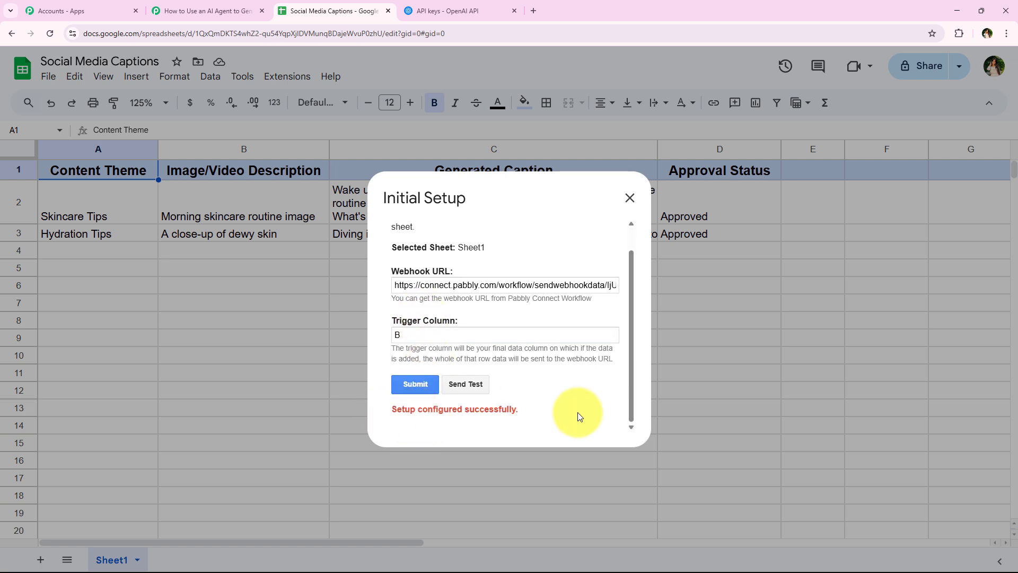
pyautogui.moveTo(523, 412); pyautogui.dragTo(392, 408)
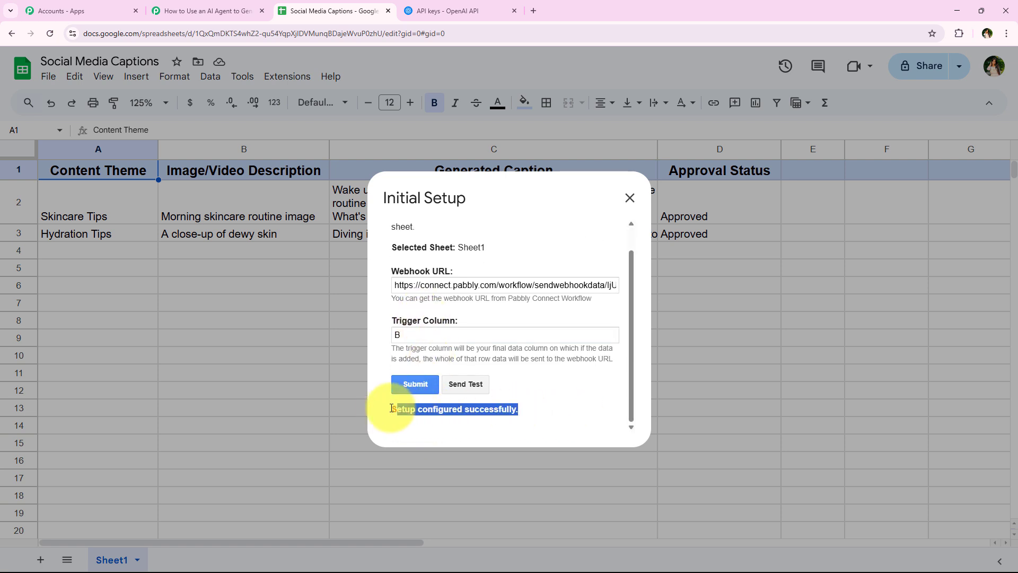
pyautogui.click(628, 197)
pyautogui.click(200, 4)
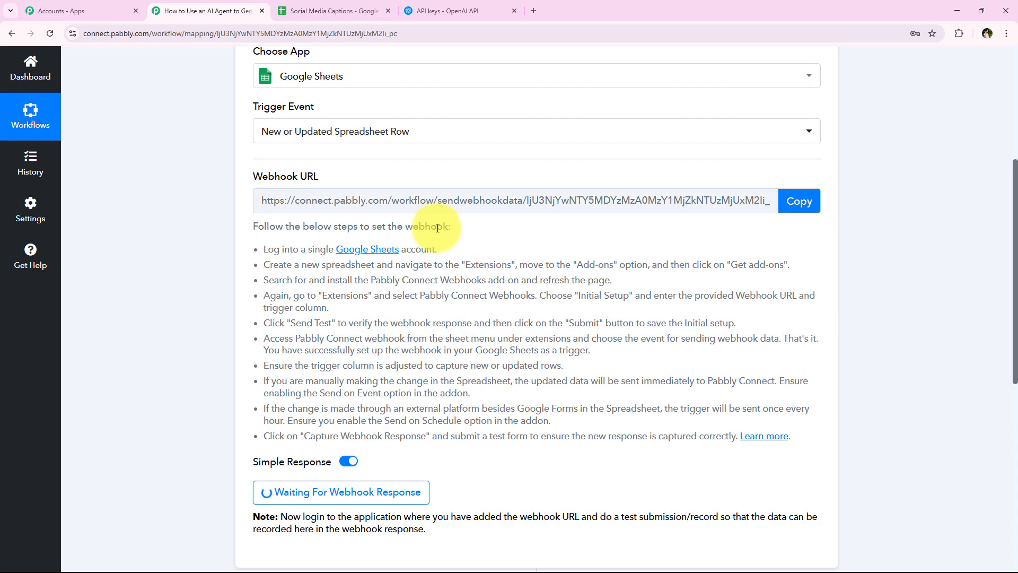
pyautogui.hotkey('ctrl', 'Tab')
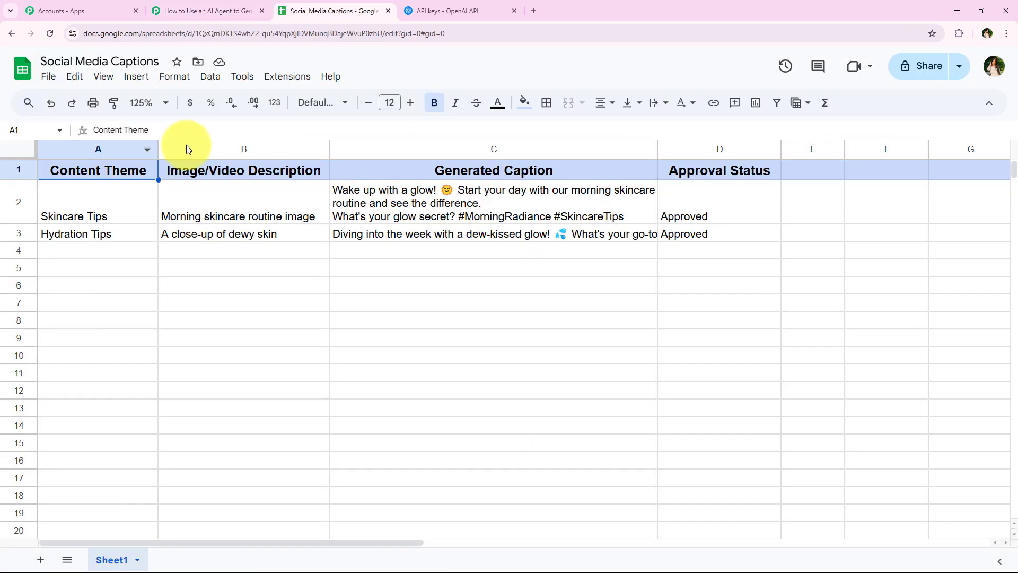
# - Check the Pabbly trigger's note asking for a test submission while it waits for a webhook response
pyautogui.click(233, 5)
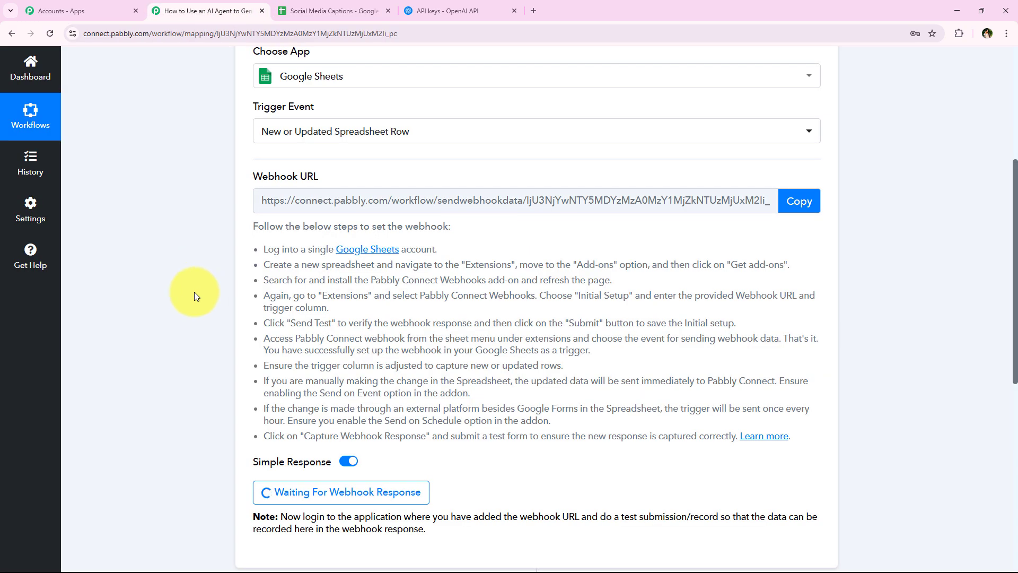
pyautogui.scroll(-3, 194, 292)
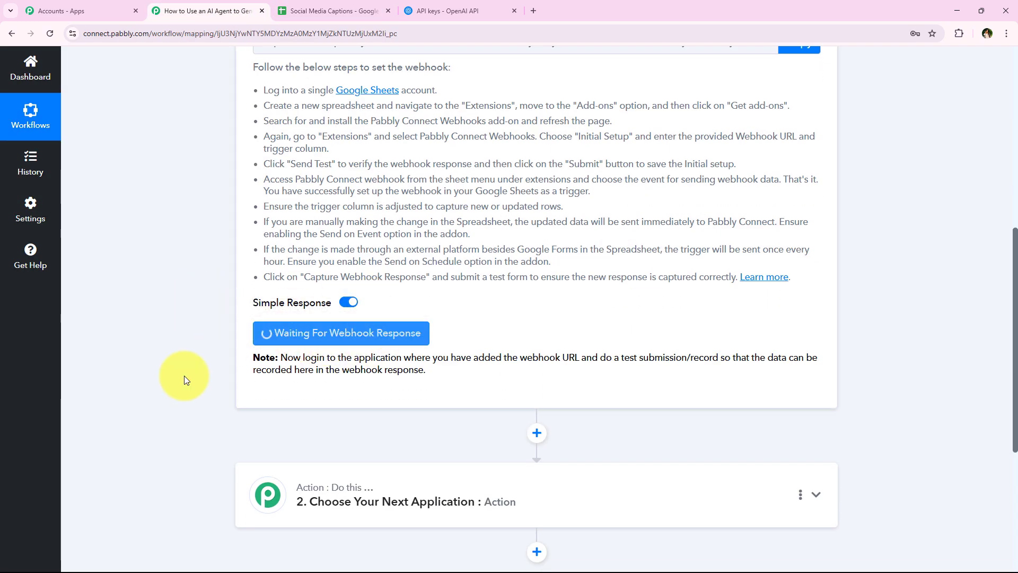
pyautogui.moveTo(600, 357); pyautogui.dragTo(722, 357)
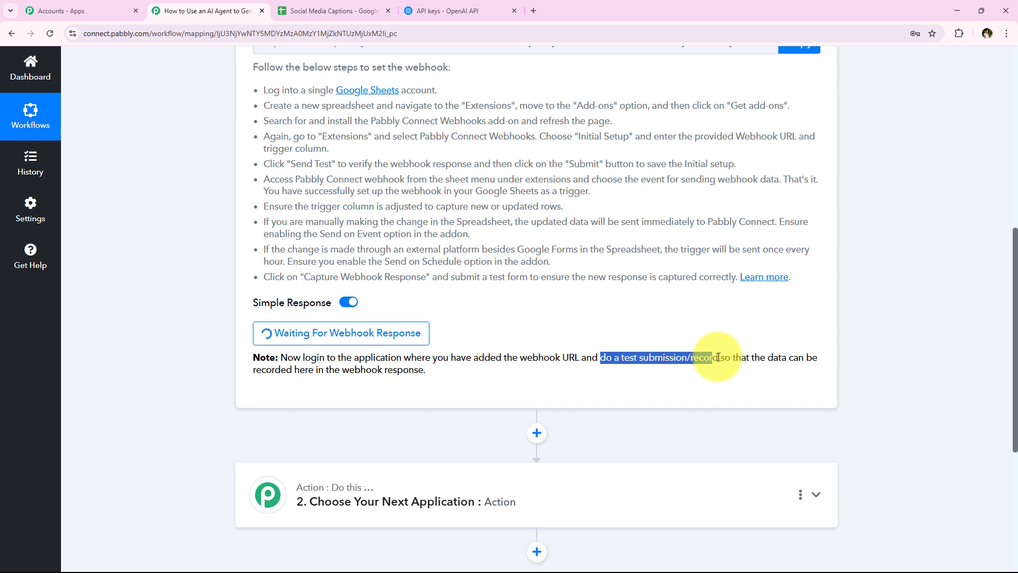
pyautogui.click(135, 442)
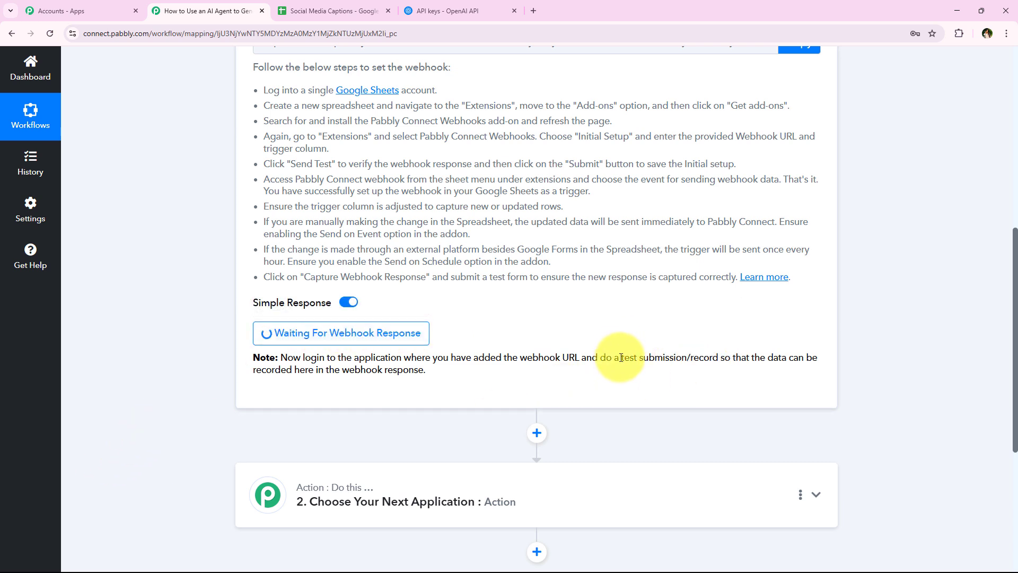
pyautogui.moveTo(621, 358); pyautogui.dragTo(719, 358)
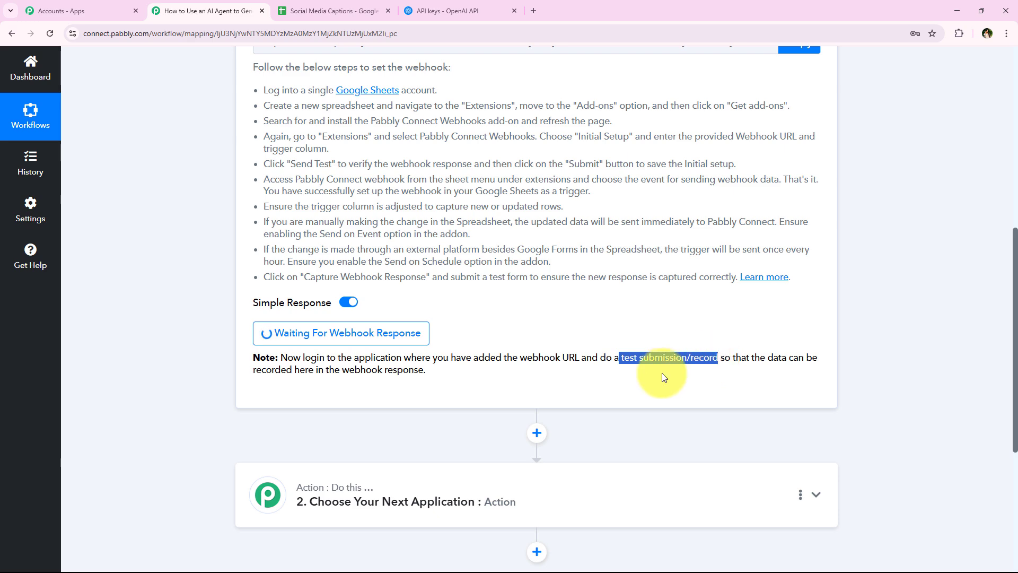
pyautogui.click(196, 291)
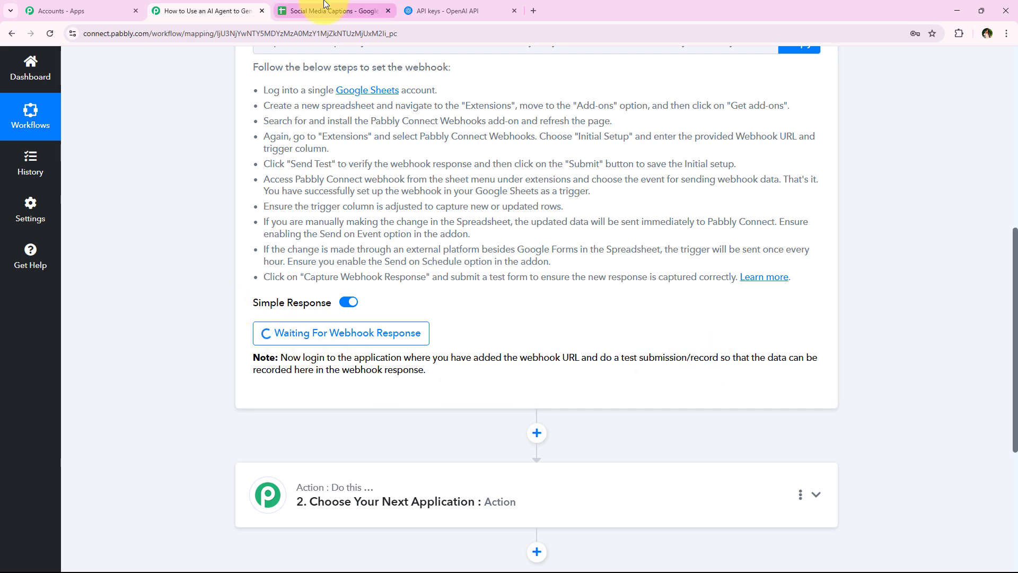
pyautogui.click(324, 6)
# - Turn on Send On Event under Extensions > Pabbly Connect Webhooks, then select the empty row 4
pyautogui.click(297, 84)
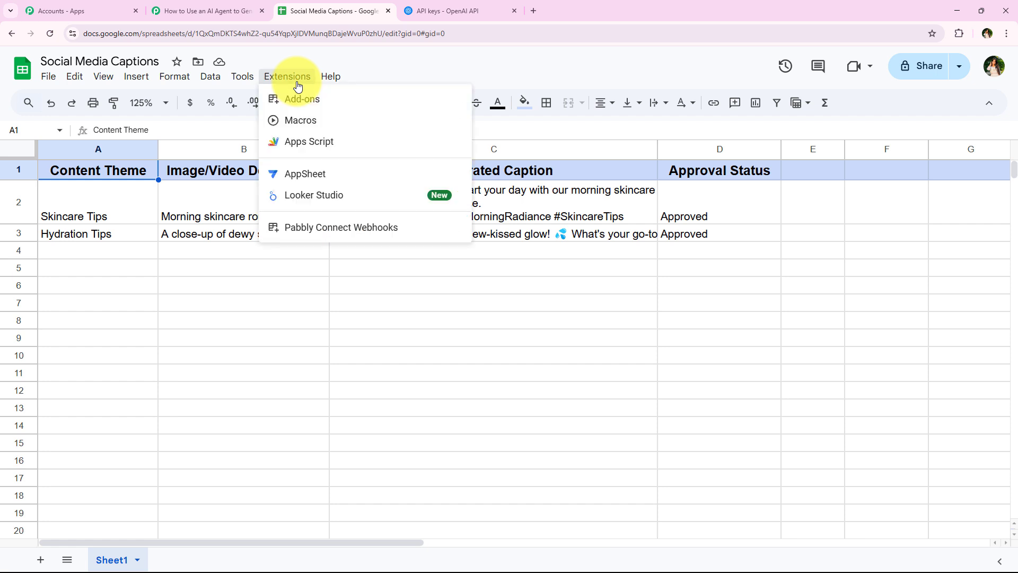
pyautogui.moveTo(302, 230)
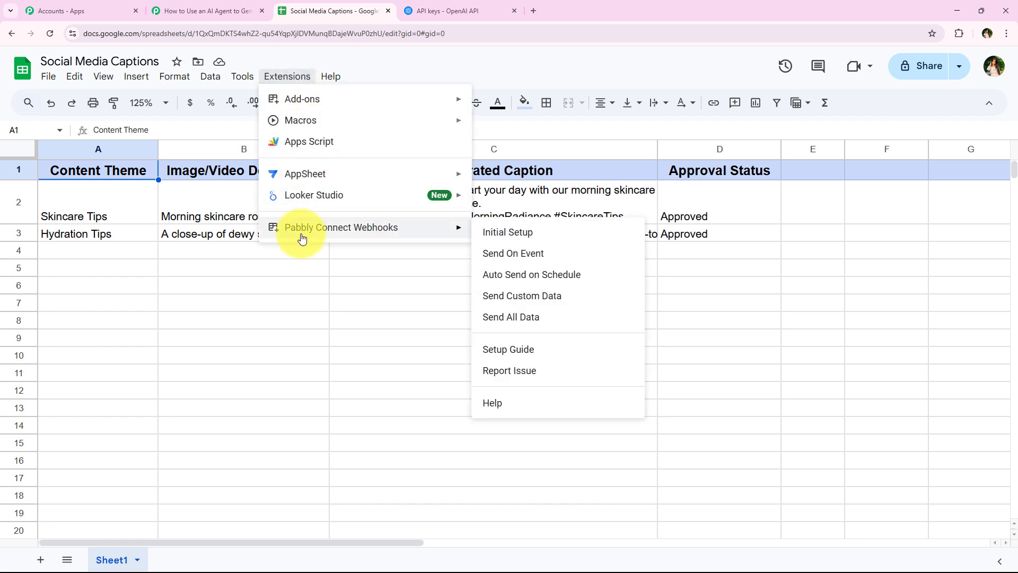
pyautogui.click(596, 258)
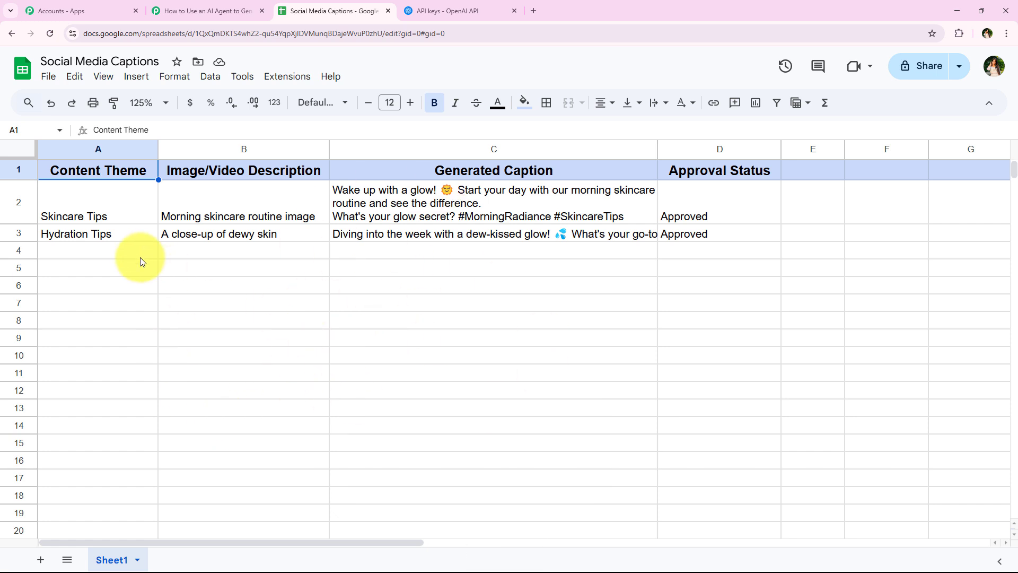
pyautogui.moveTo(140, 257); pyautogui.dragTo(517, 253)
pyautogui.click(210, 372)
pyautogui.moveTo(133, 250); pyautogui.dragTo(226, 249)
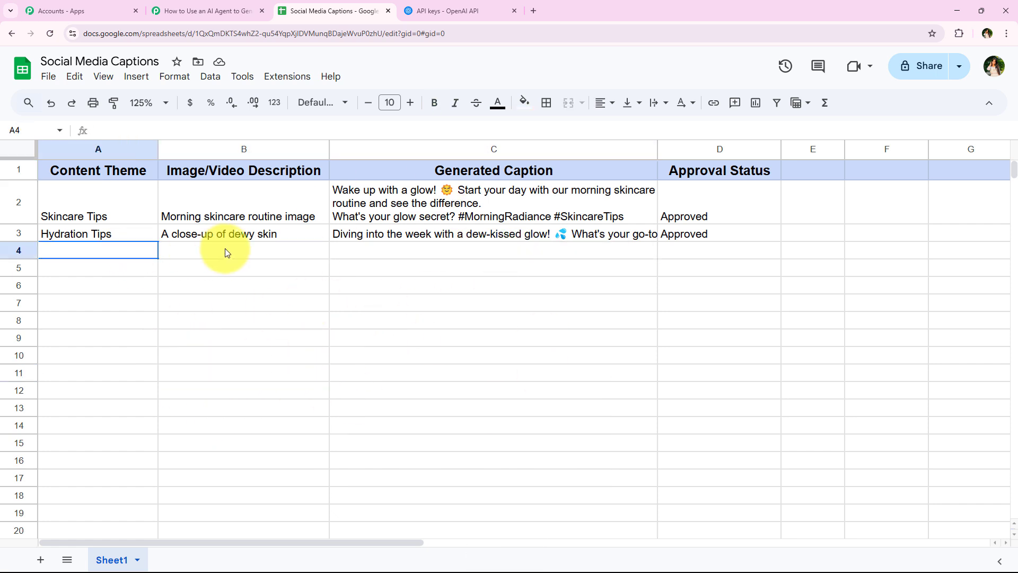
pyautogui.click(202, 326)
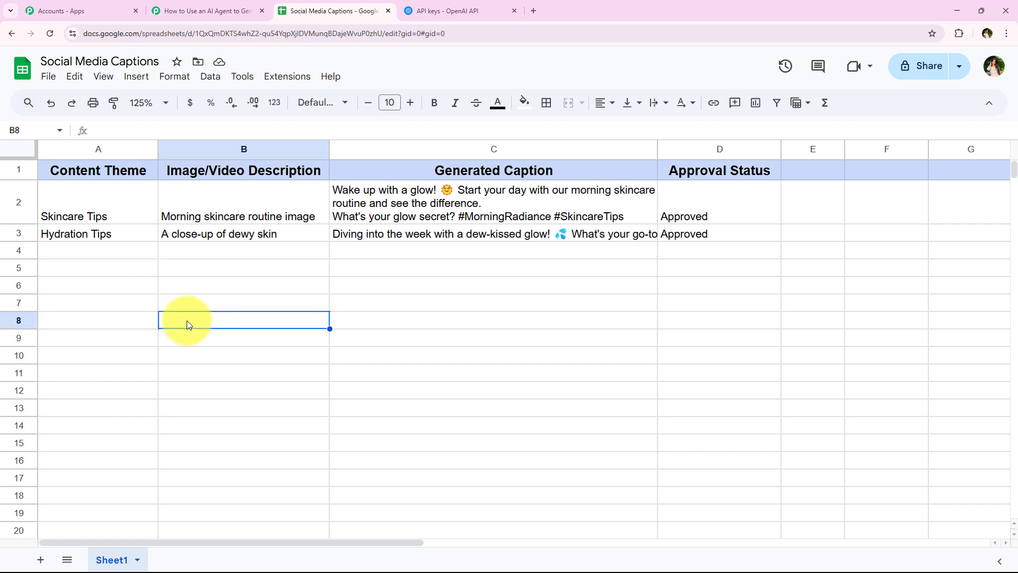
# - Reopen the Pabbly Connect Webhooks menu to confirm Send On Event is checked
pyautogui.click(287, 76)
pyautogui.moveTo(339, 228)
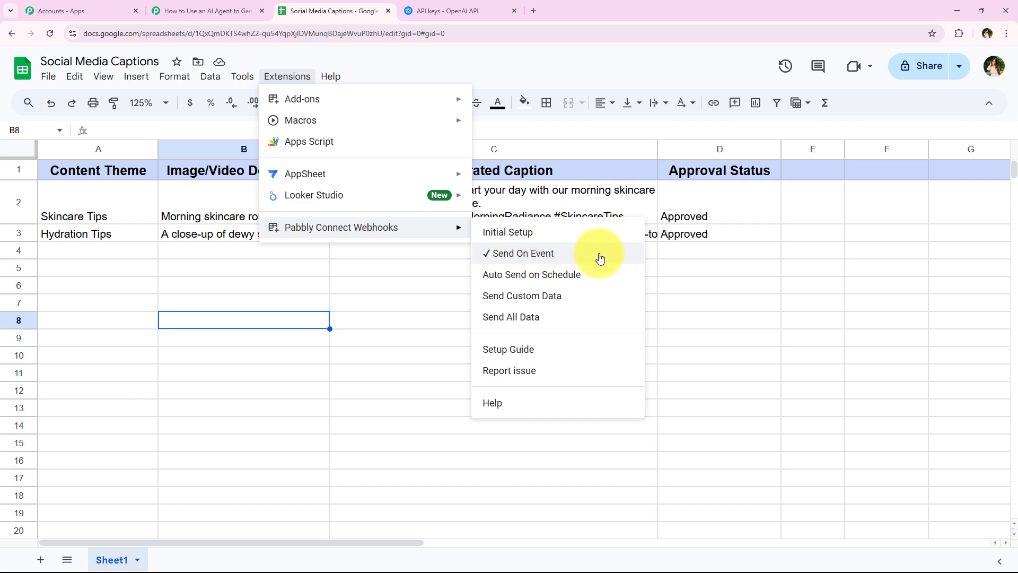
pyautogui.click(200, 256)
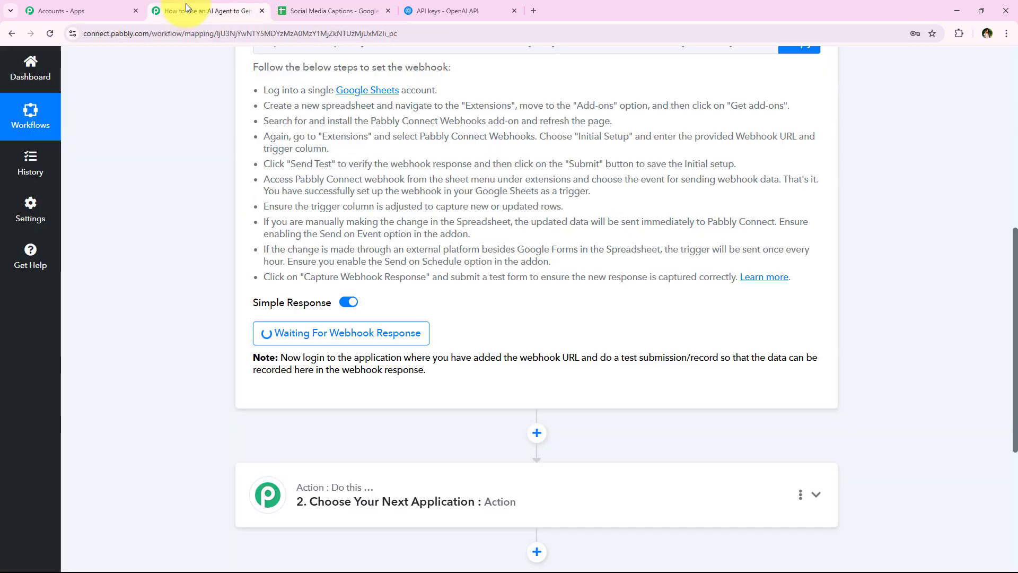
# - Paste 'Sun Protection' into cell A4 of the Social Media Captions sheet
pyautogui.click(182, 11)
pyautogui.click(346, 19)
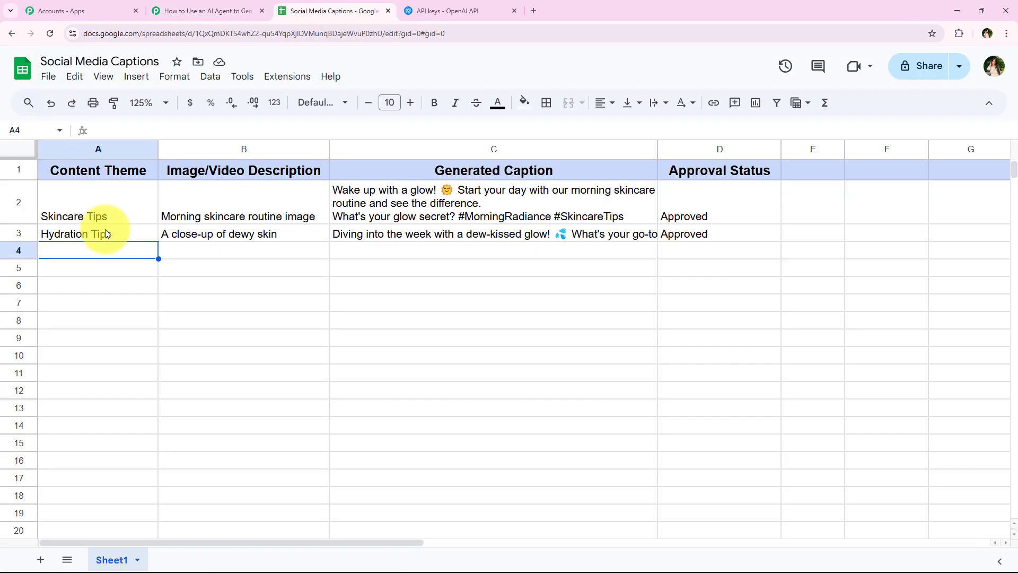
pyautogui.click(212, 253)
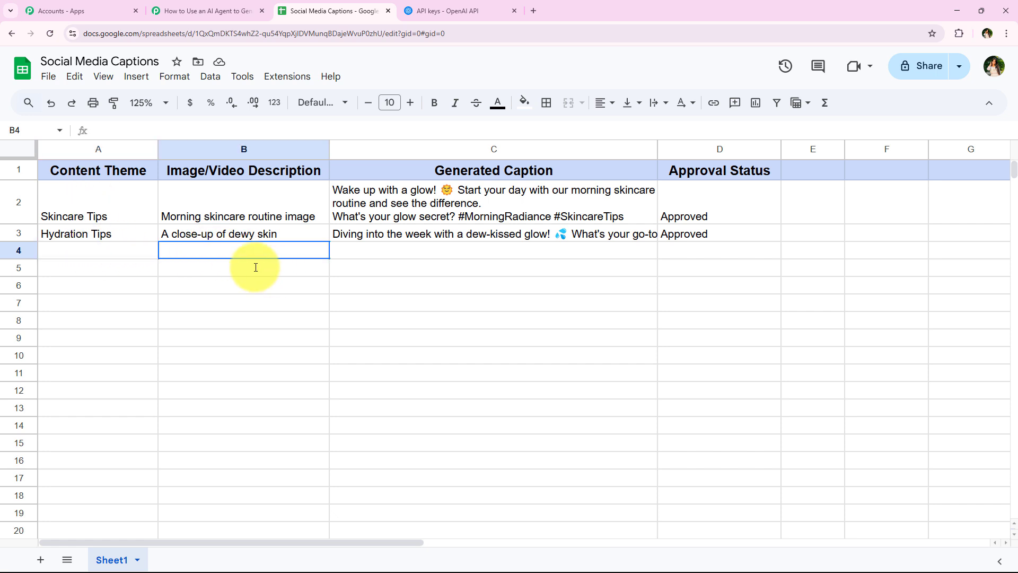
pyautogui.click(116, 250)
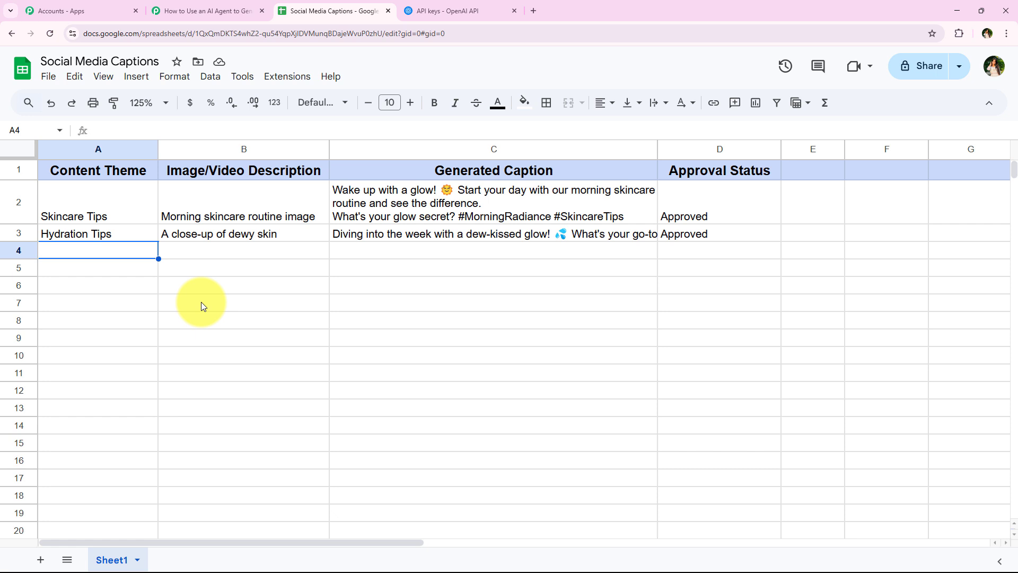
pyautogui.write('Sun Protection')
# - Fill cell B4 with 'Beachside SPF application' and go back to the Pabbly workflow
pyautogui.click(217, 254)
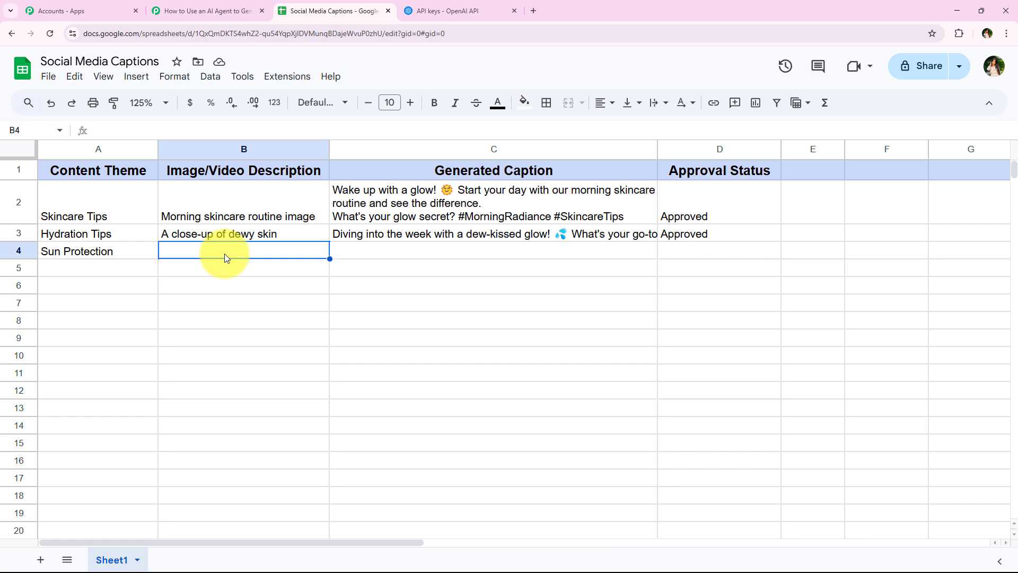
pyautogui.write('Beachside SPF application')
pyautogui.click(233, 307)
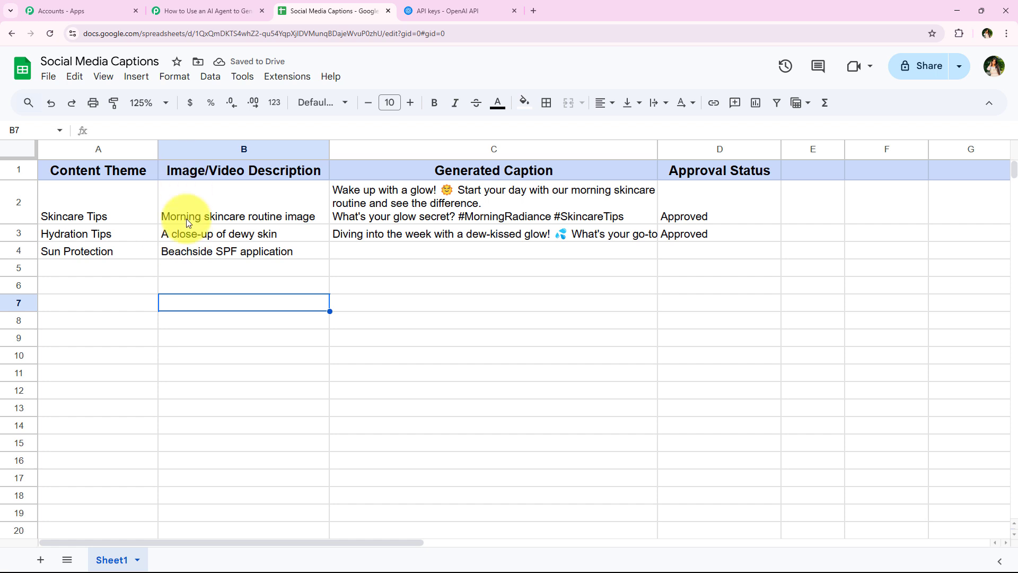
pyautogui.click(255, 275)
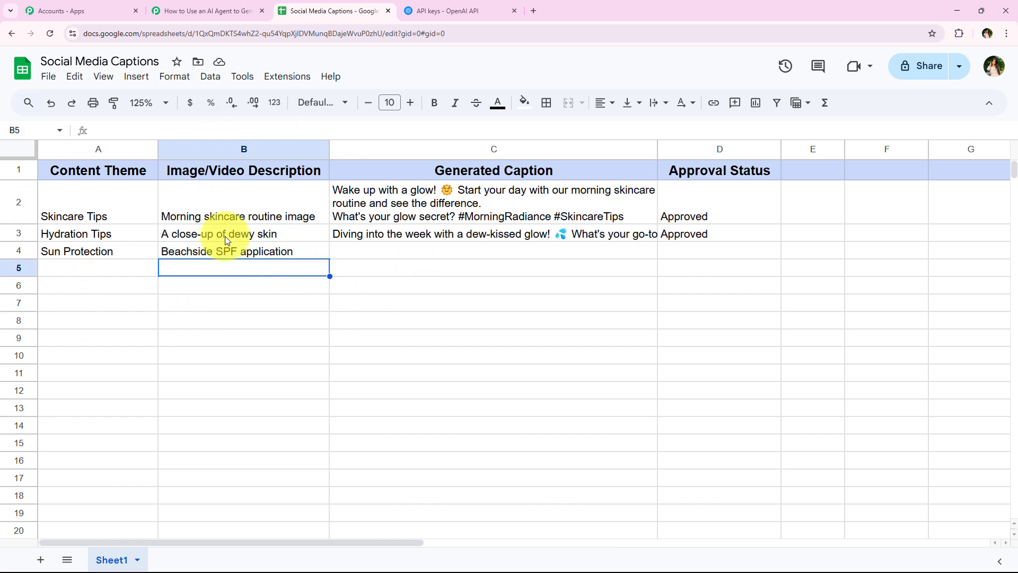
pyautogui.click(232, 5)
pyautogui.scroll(-4, 231, 174)
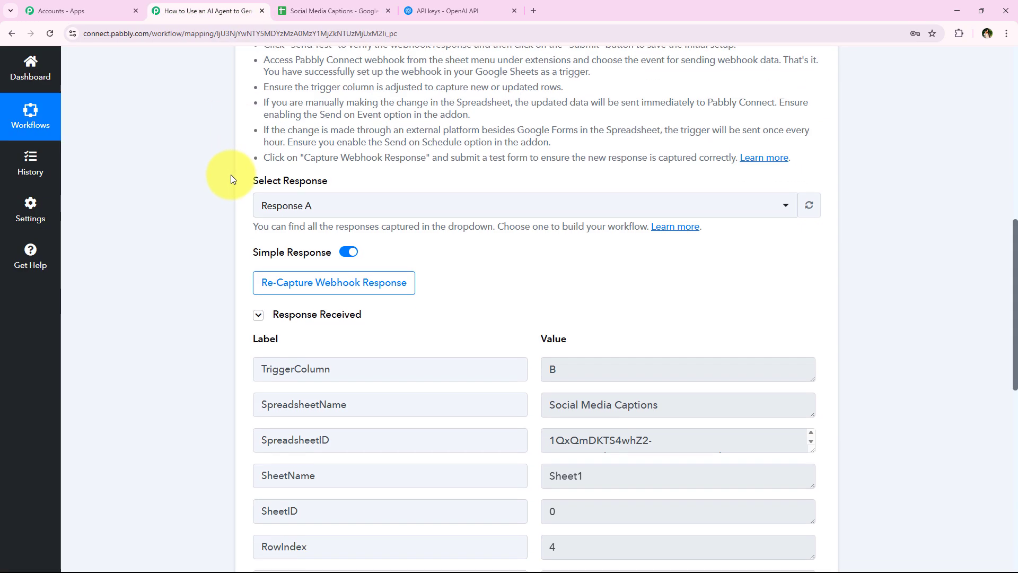
pyautogui.scroll(-1, 524, 366)
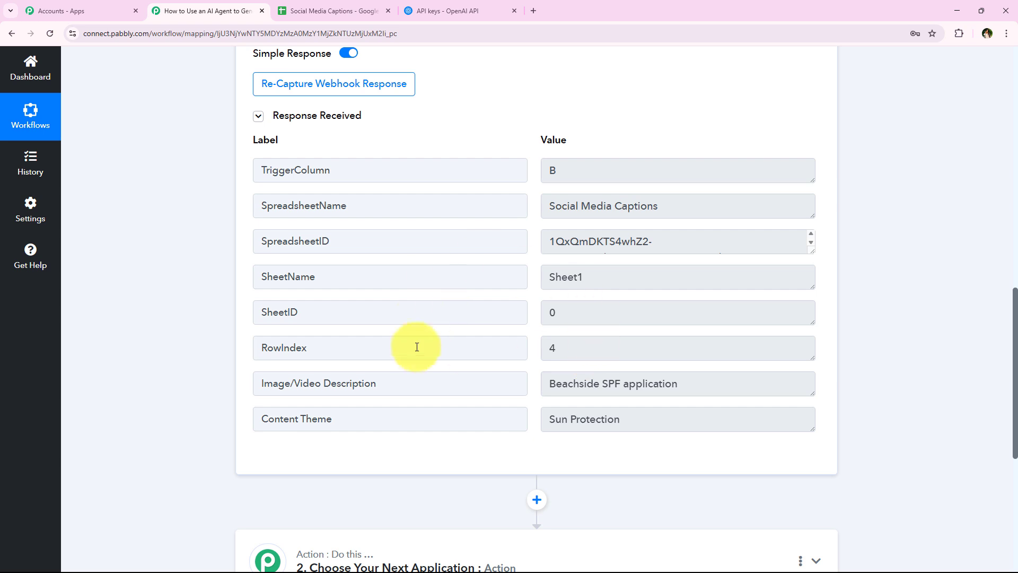
pyautogui.moveTo(663, 419); pyautogui.dragTo(478, 418)
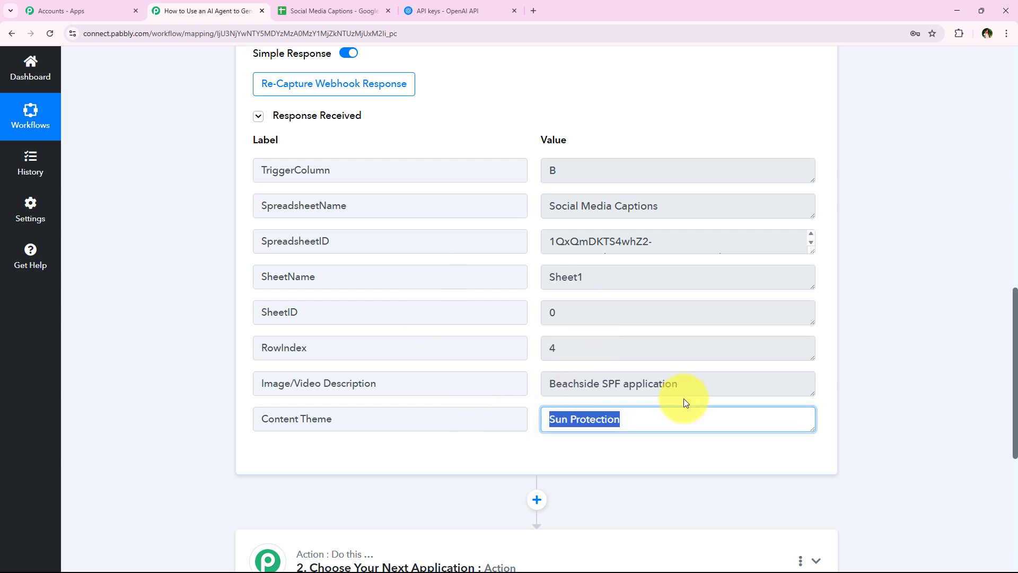
pyautogui.moveTo(710, 383); pyautogui.dragTo(318, 390)
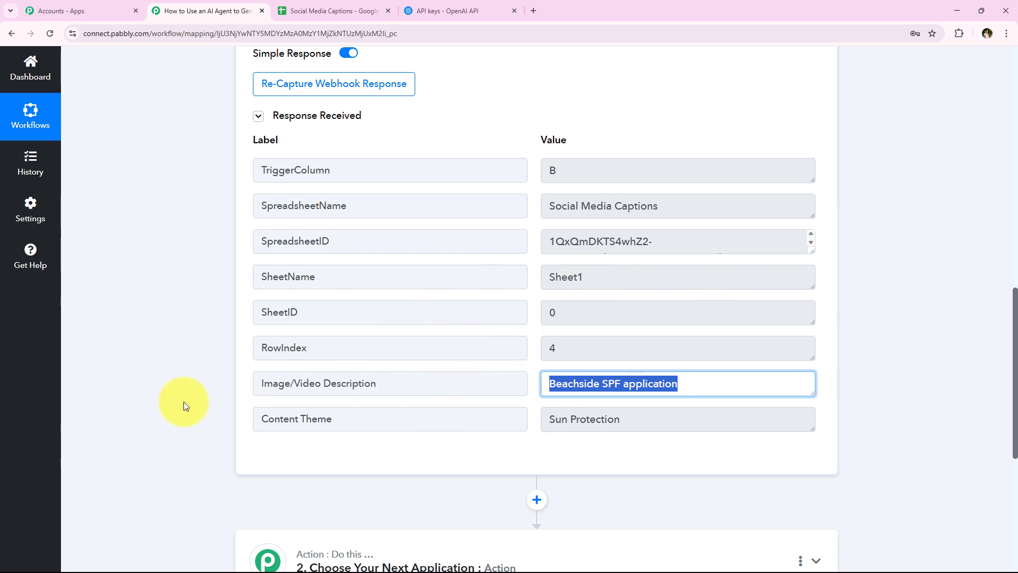
pyautogui.middleClick(200, 411)
pyautogui.scroll(15, 204, 353)
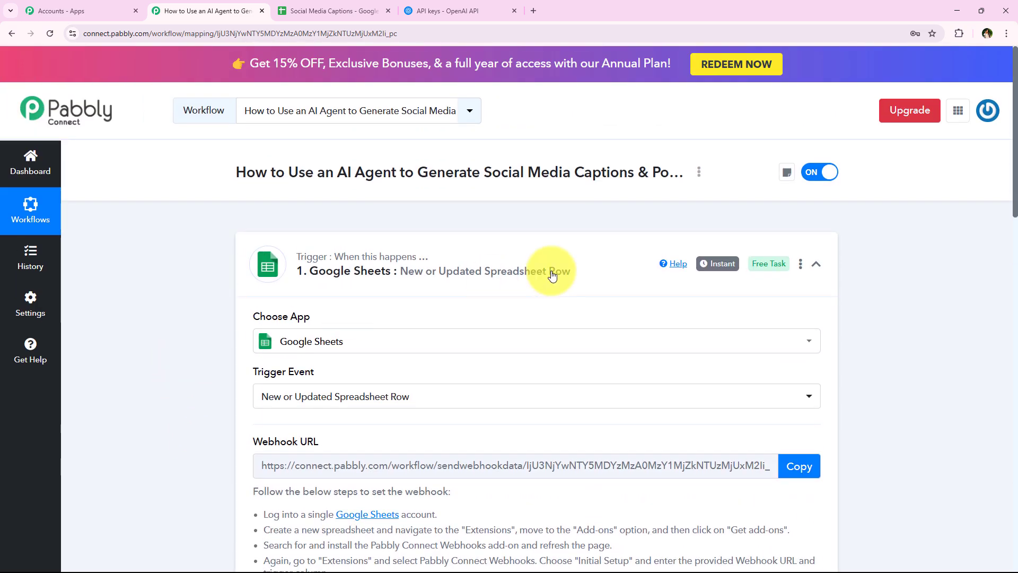
# - Collapse the trigger and search 'OpenAI' in the second action step's app picker
pyautogui.click(546, 269)
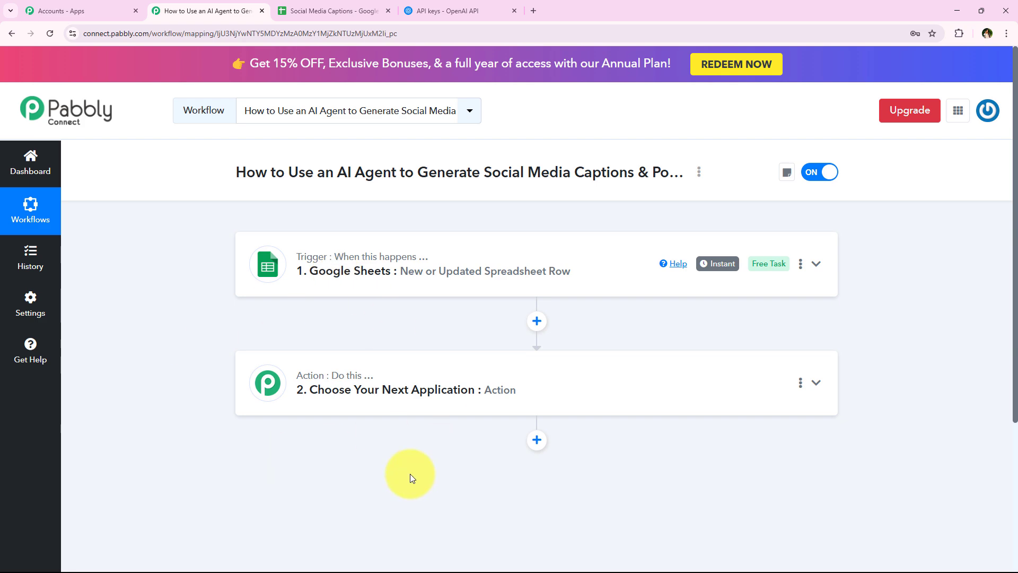
pyautogui.click(422, 381)
pyautogui.scroll(-4, 339, 322)
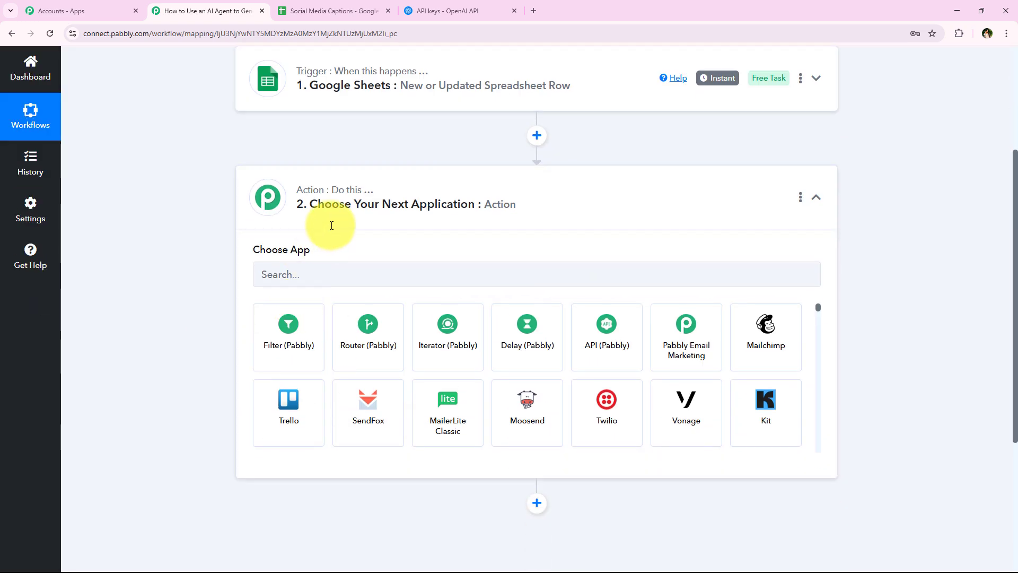
pyautogui.click(321, 275)
pyautogui.scroll(4, 231, 301)
pyautogui.scroll(-1, 146, 319)
pyautogui.scroll(-3, 146, 318)
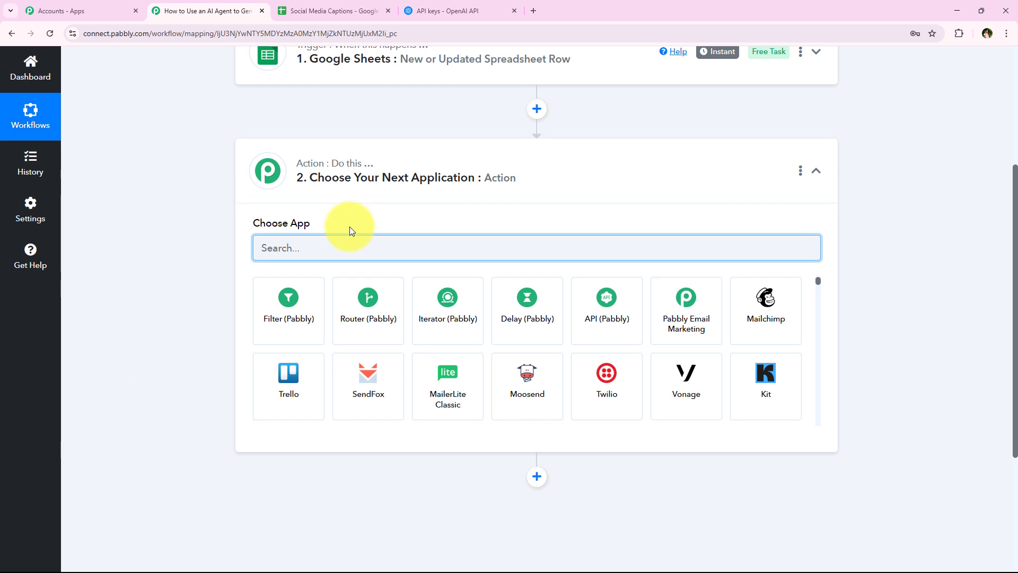
pyautogui.write('Open')
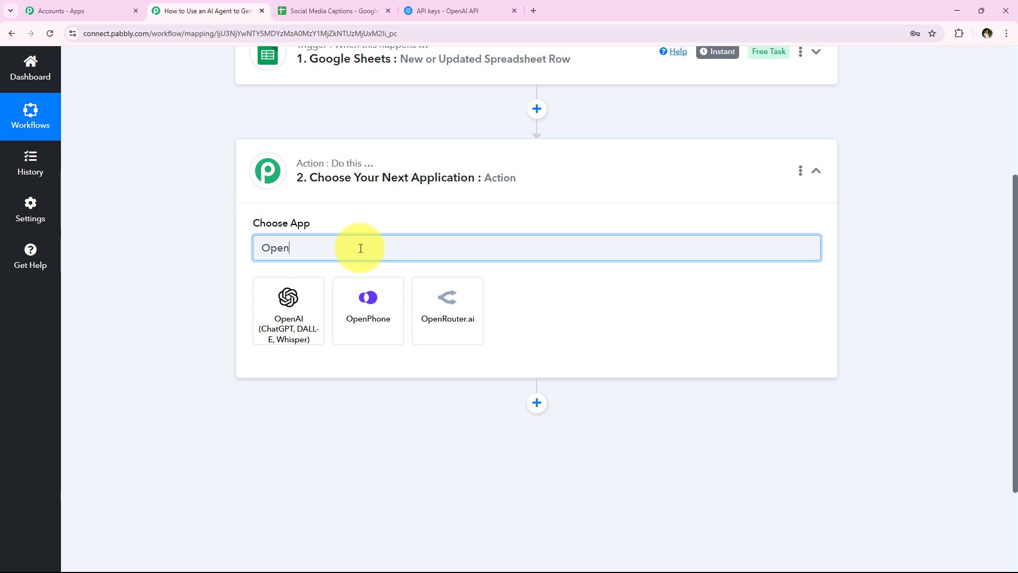
pyautogui.write('a')
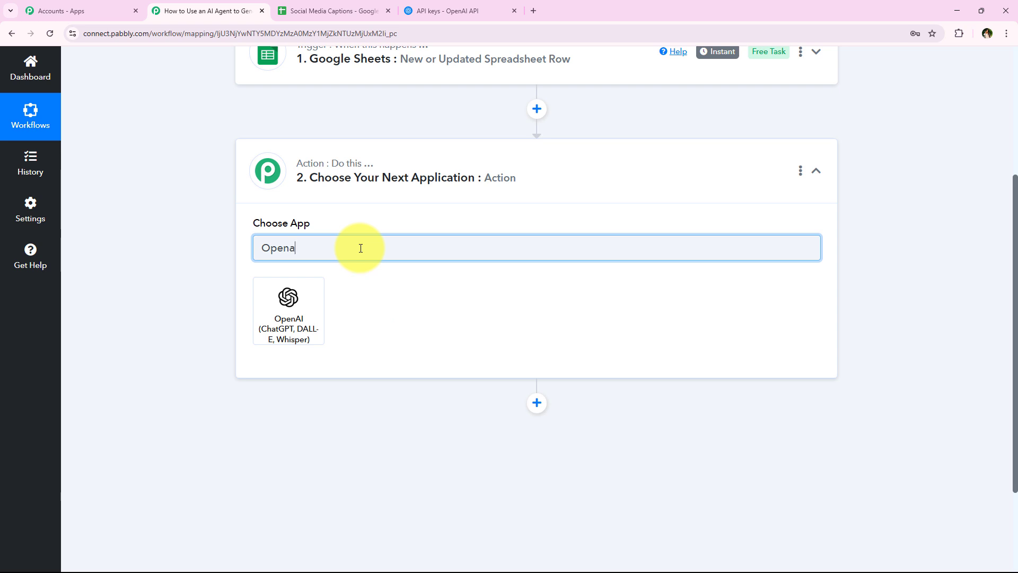
pyautogui.press('BackSpace')
pyautogui.write('a')
pyautogui.press('BackSpace')
pyautogui.write('AI')
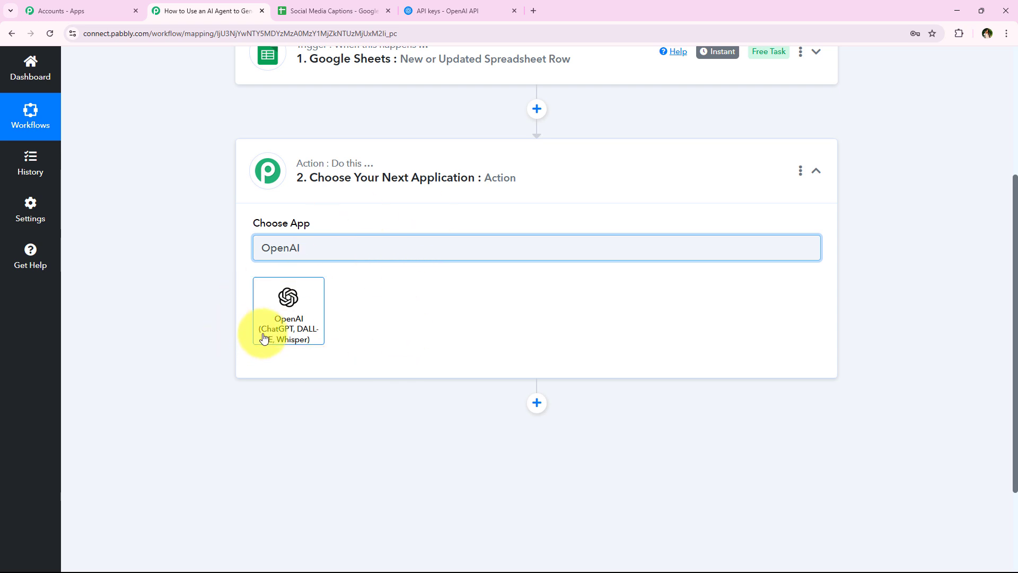
# - Pick OpenAI as the app with the ChatGPT action event and begin connecting
pyautogui.click(286, 323)
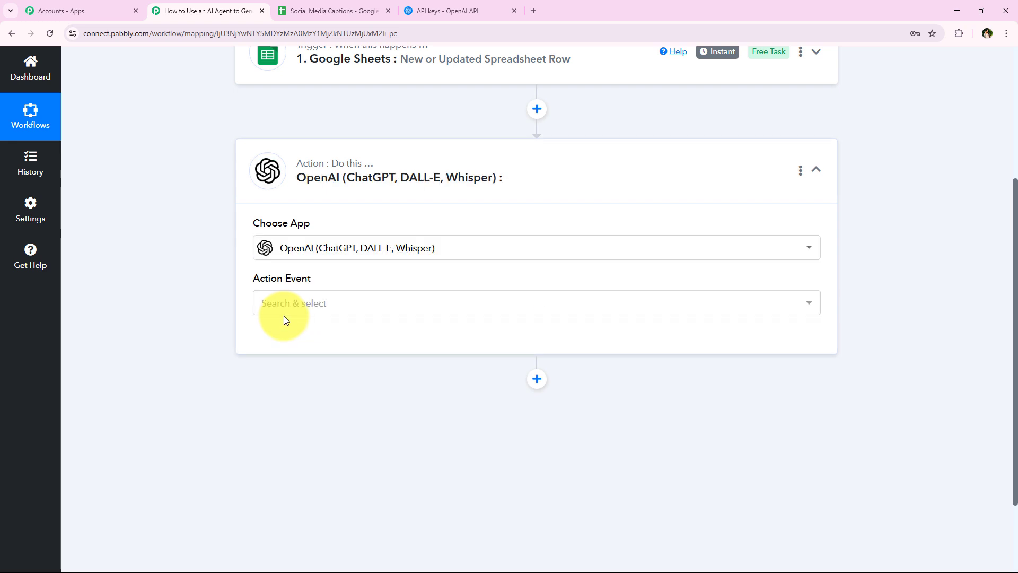
pyautogui.click(287, 313)
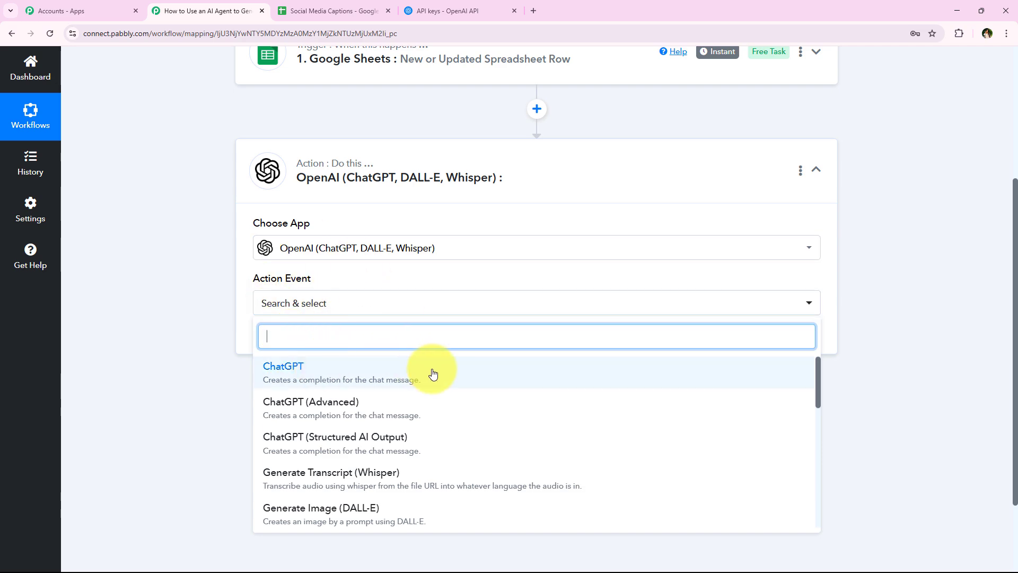
pyautogui.click(497, 379)
pyautogui.click(291, 345)
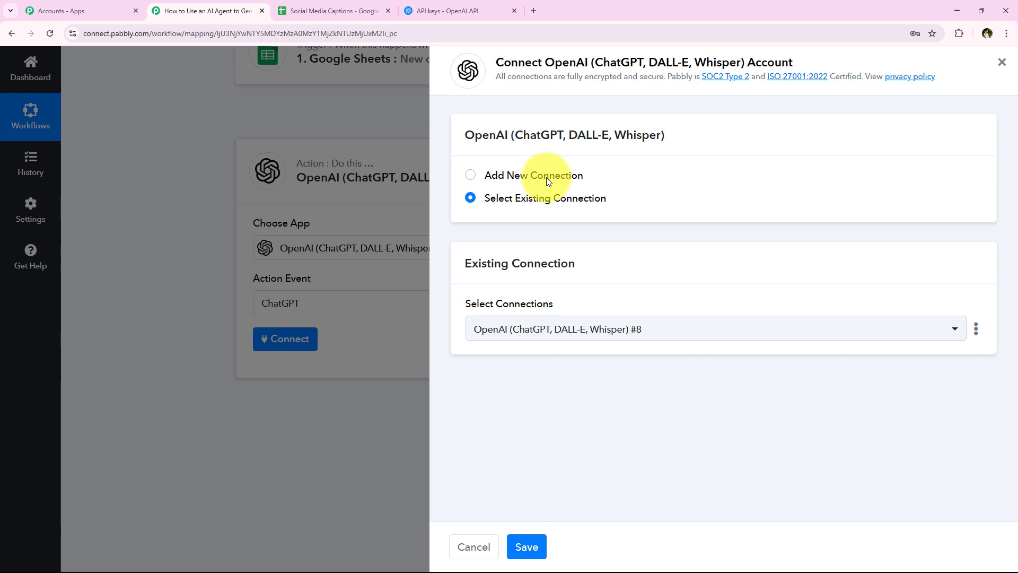
# - Choose Add New Connection for OpenAI, after checking existing connections, and review the token help text
pyautogui.click(548, 177)
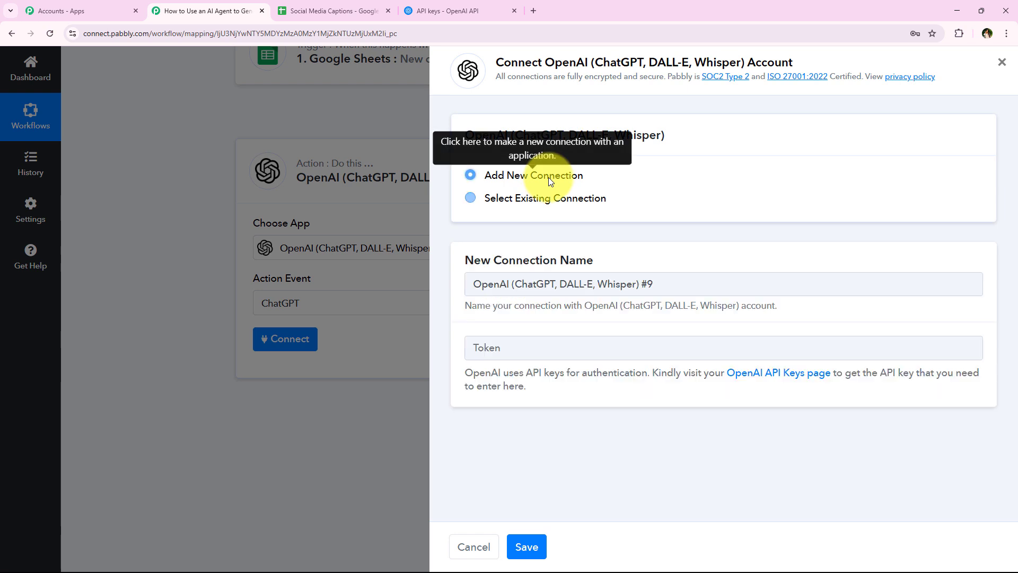
pyautogui.click(550, 199)
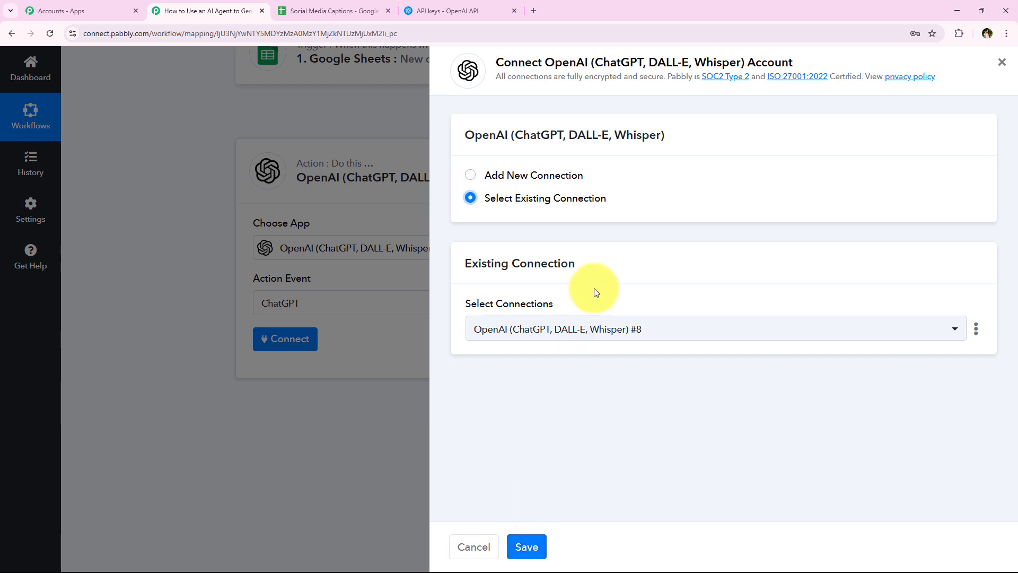
pyautogui.click(545, 179)
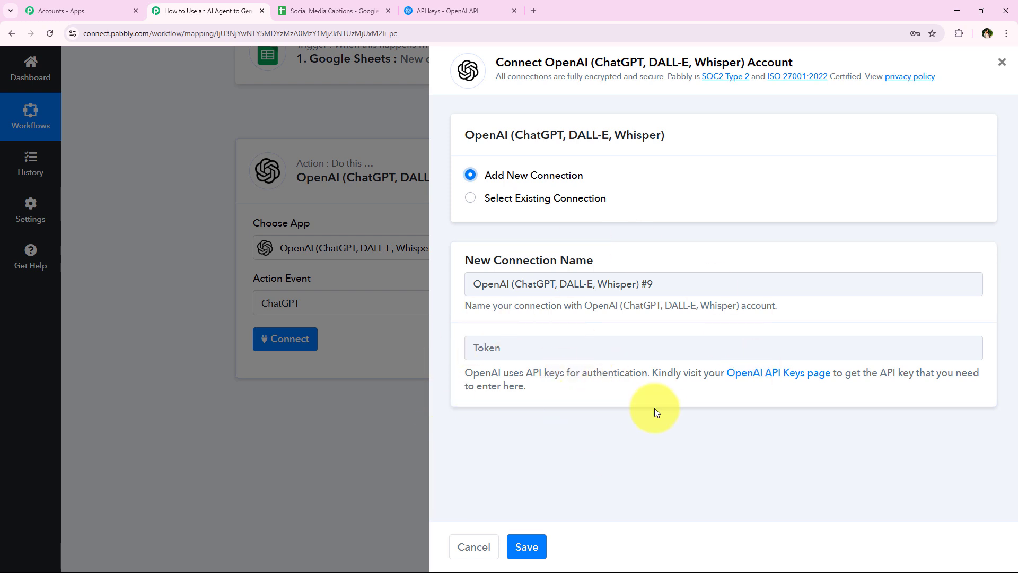
pyautogui.moveTo(550, 397); pyautogui.dragTo(451, 373)
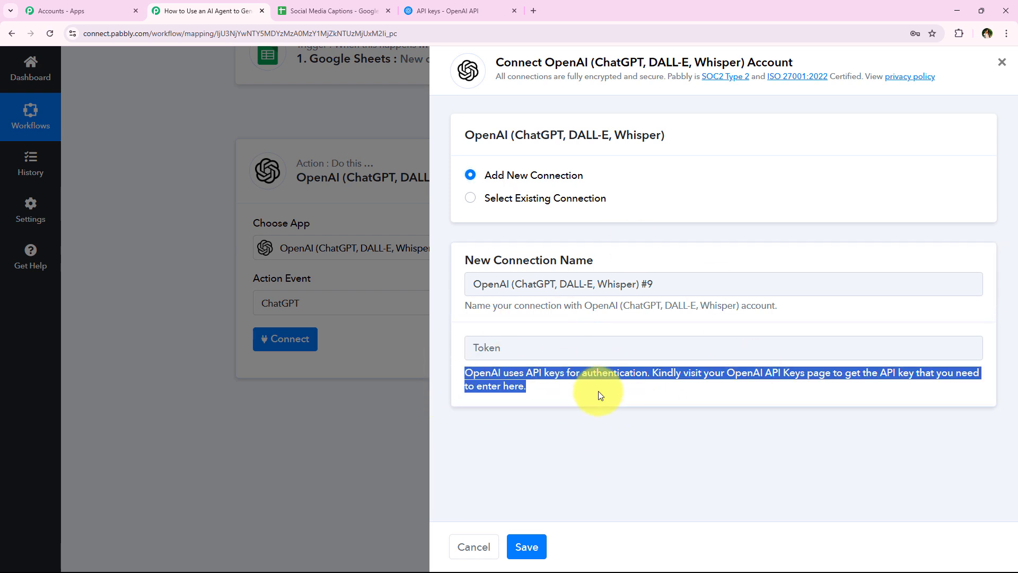
pyautogui.click(677, 383)
pyautogui.moveTo(653, 372); pyautogui.dragTo(824, 366)
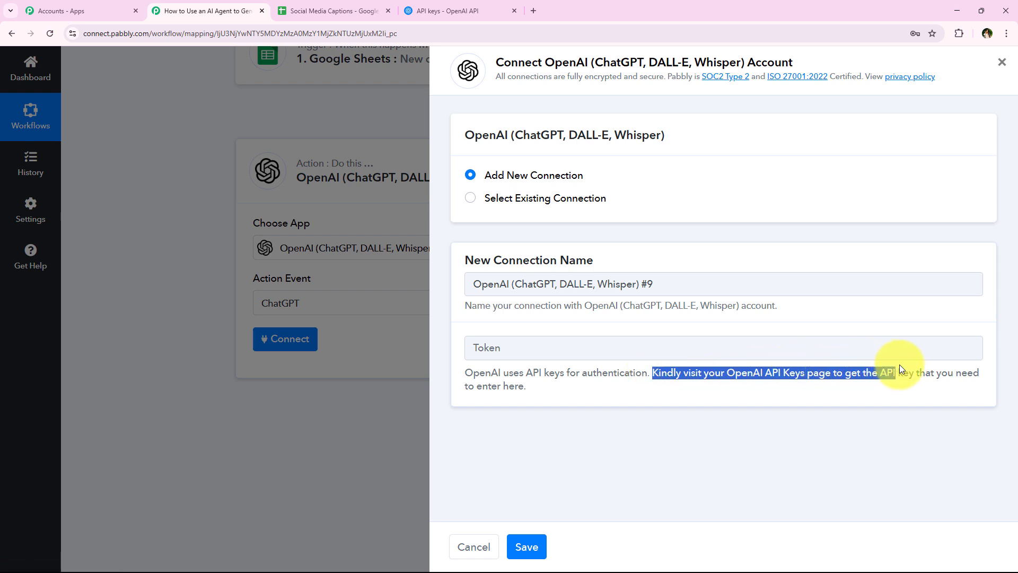
pyautogui.moveTo(899, 364); pyautogui.dragTo(928, 365)
pyautogui.click(927, 365)
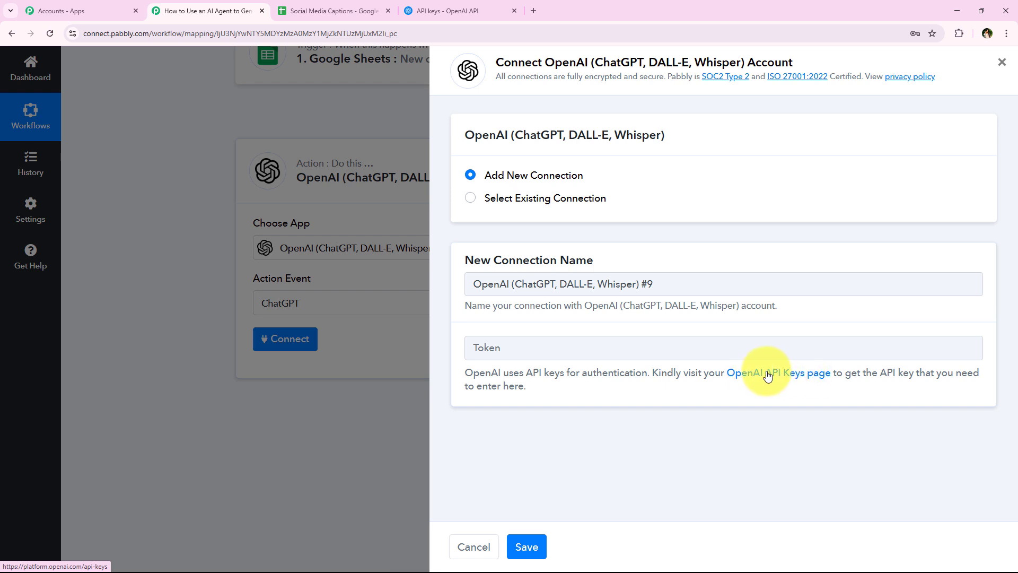
# - Go to the OpenAI API keys page, closing the duplicate tab
pyautogui.click(798, 376)
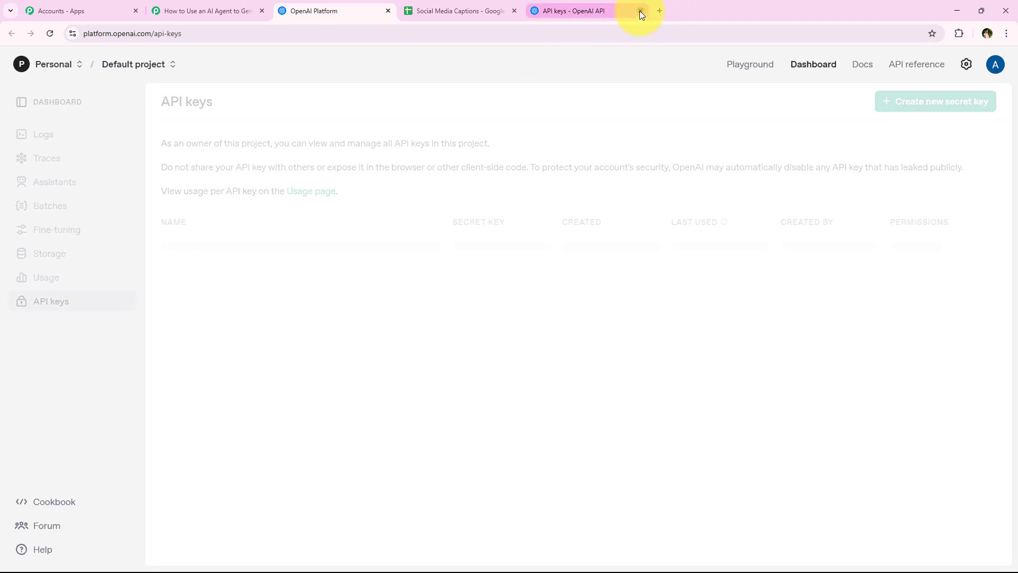
pyautogui.click(640, 11)
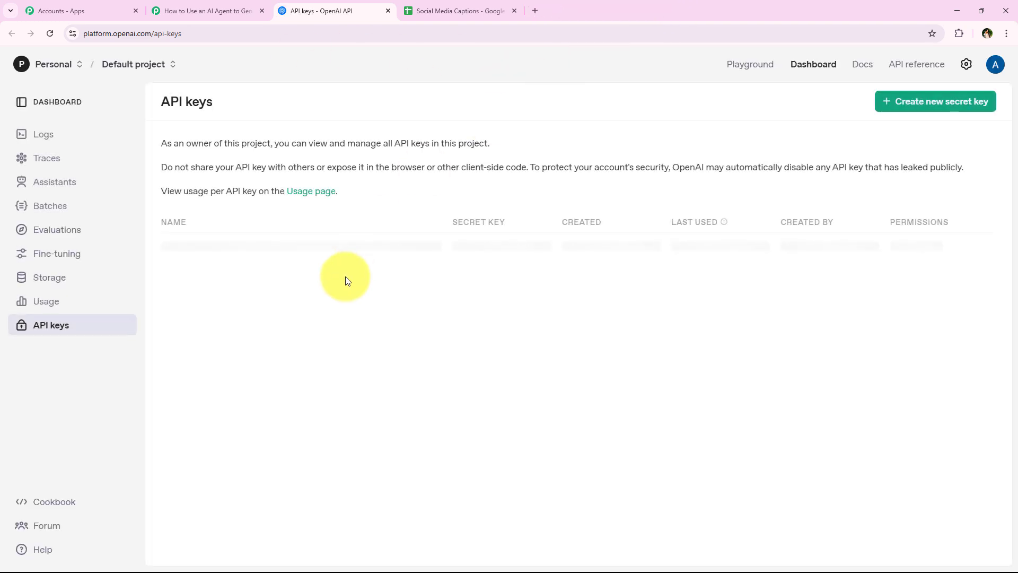
pyautogui.moveTo(160, 102); pyautogui.dragTo(250, 98)
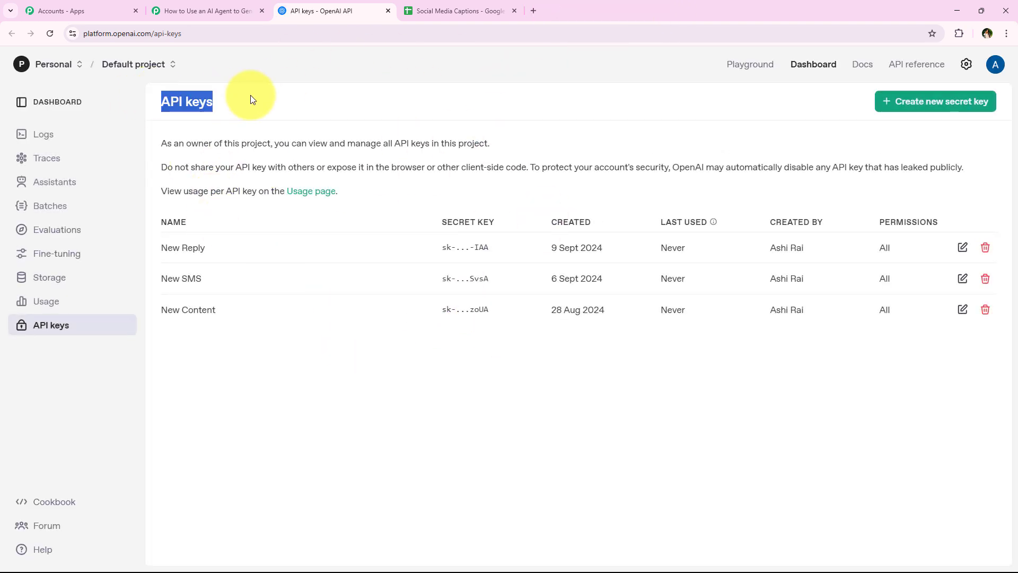
pyautogui.click(250, 98)
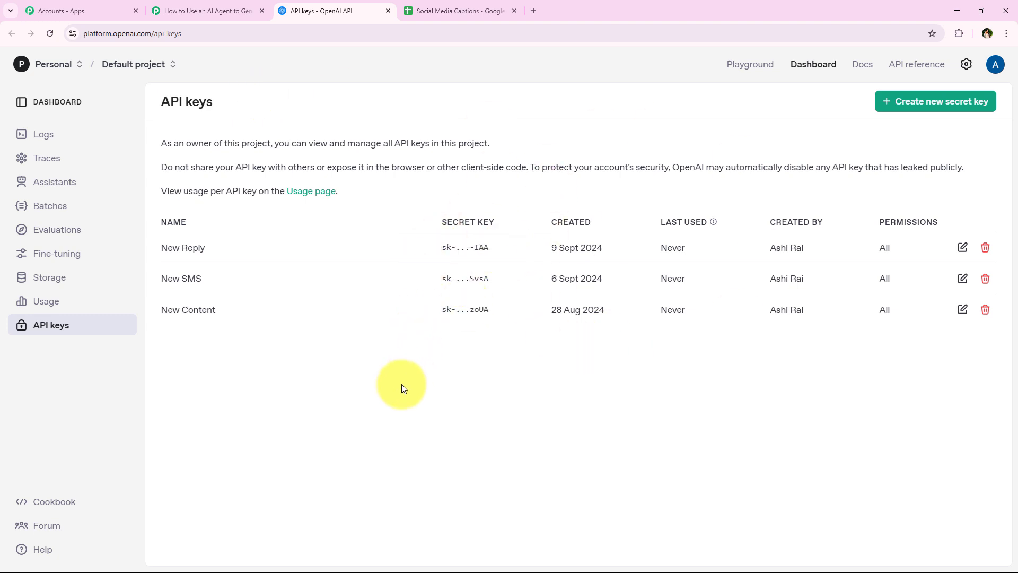
# - Create secret key 'AI Agent' in the Default project, copy it, and return to Pabbly
pyautogui.click(974, 111)
pyautogui.click(477, 305)
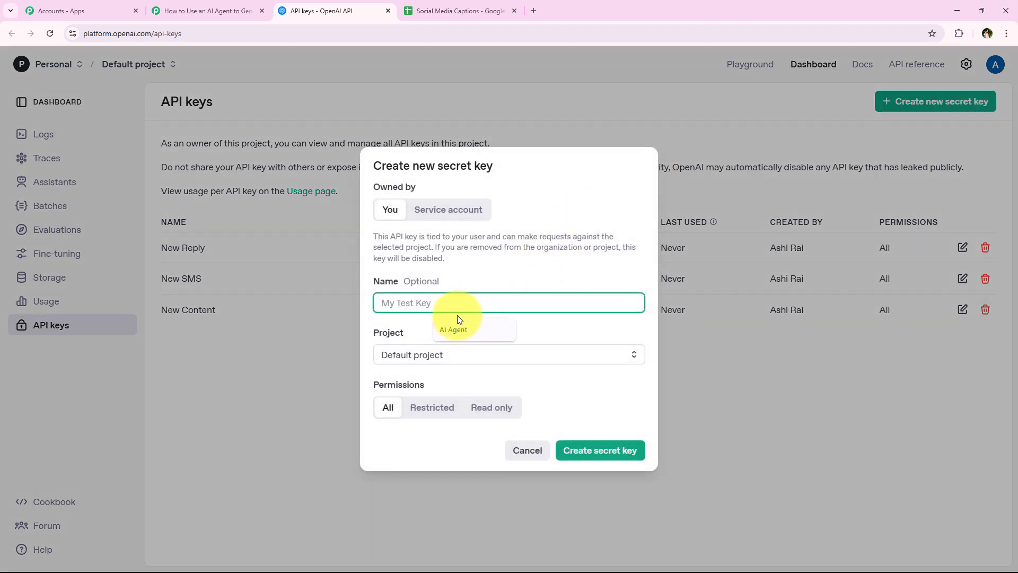
pyautogui.click(461, 329)
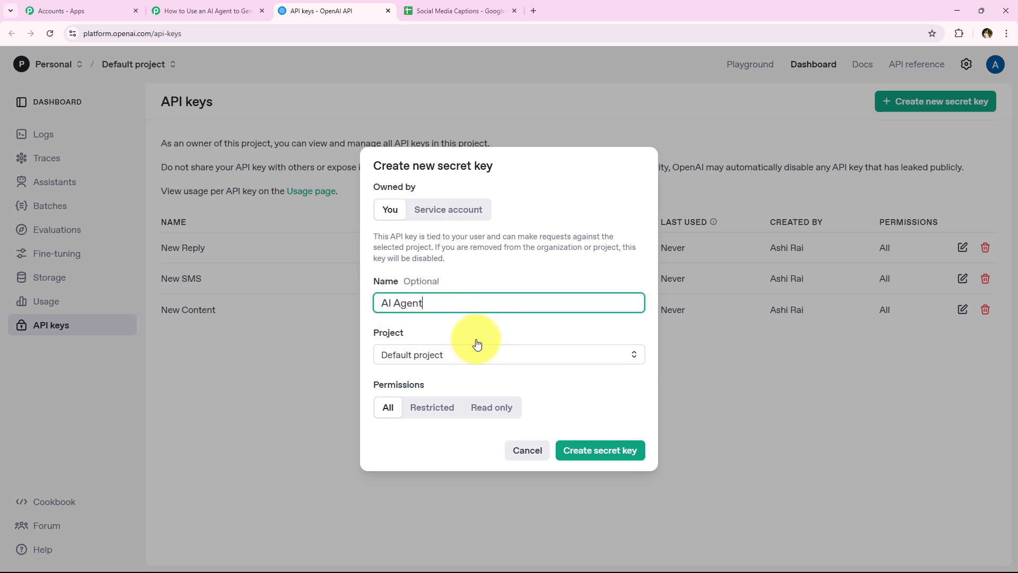
pyautogui.click(416, 355)
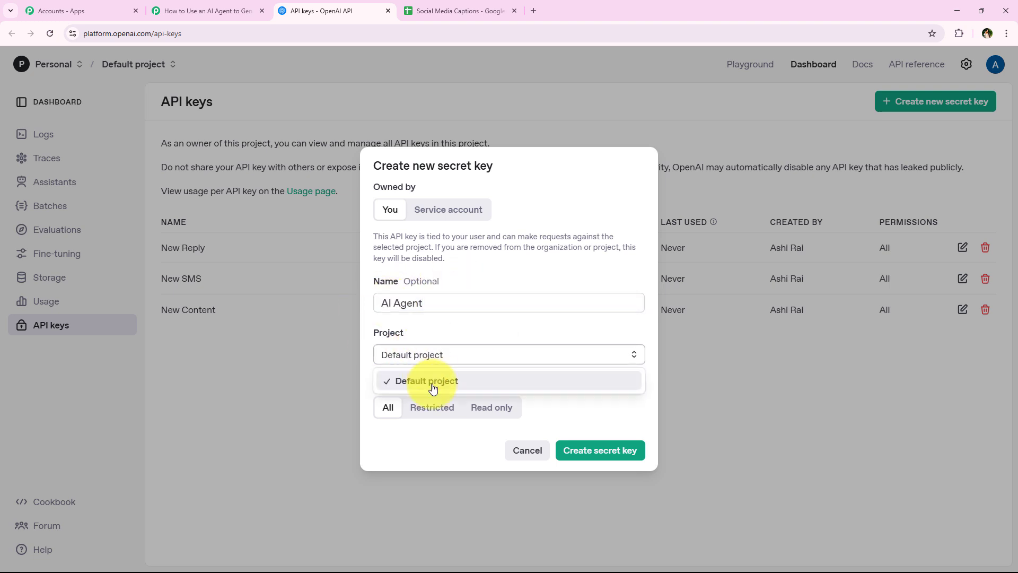
pyautogui.click(433, 389)
pyautogui.click(602, 452)
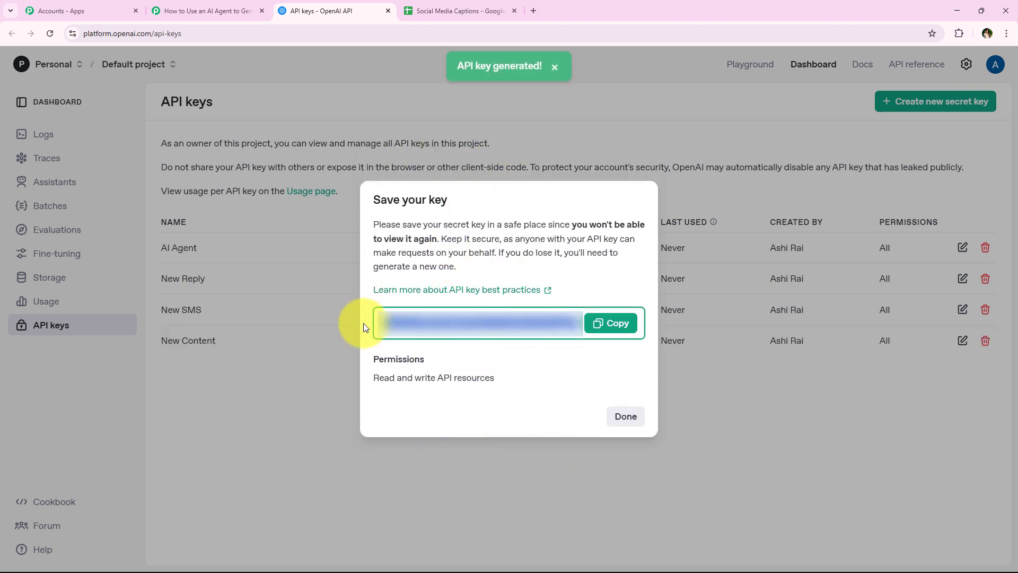
pyautogui.click(603, 322)
pyautogui.click(603, 321)
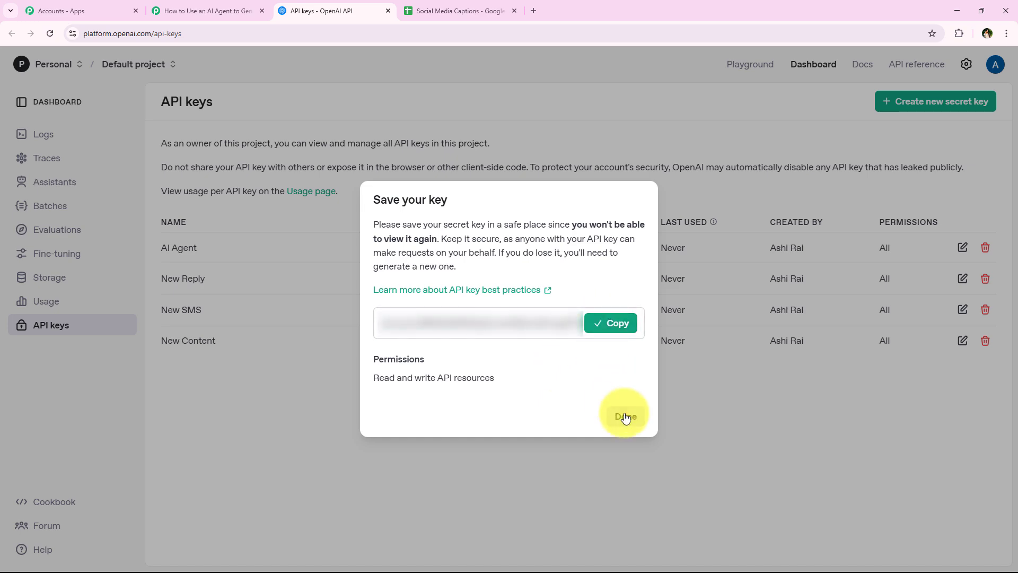
pyautogui.click(625, 418)
pyautogui.click(195, 11)
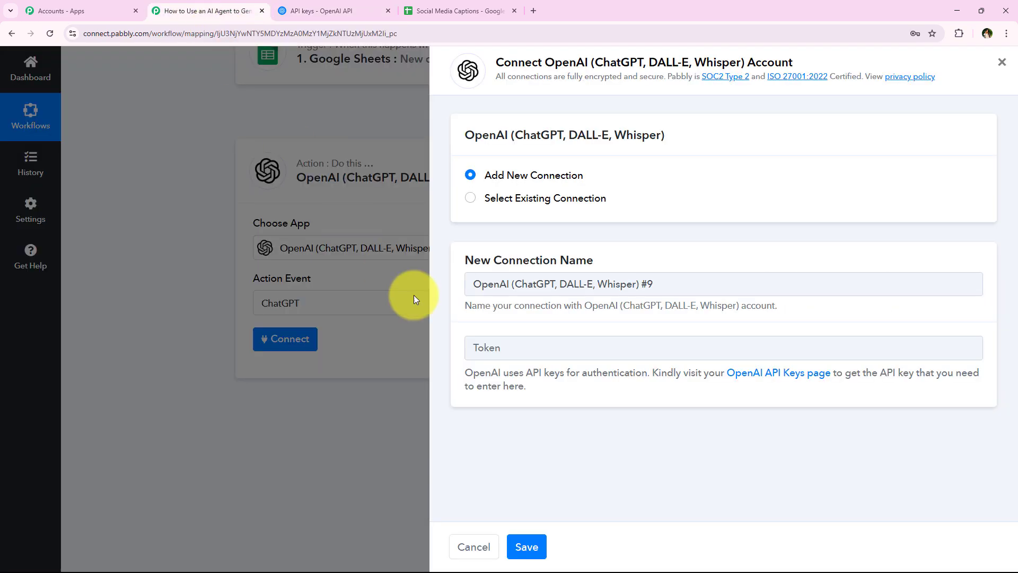
# - Paste the copied API key as plain text into the Token field and save the connection
pyautogui.rightClick(527, 349)
pyautogui.click(556, 242)
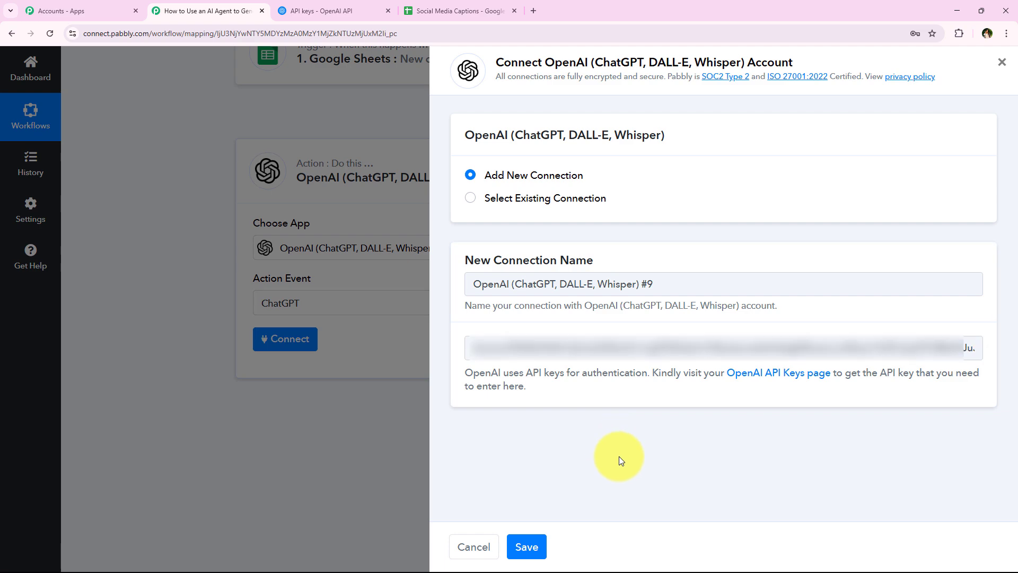
pyautogui.click(528, 545)
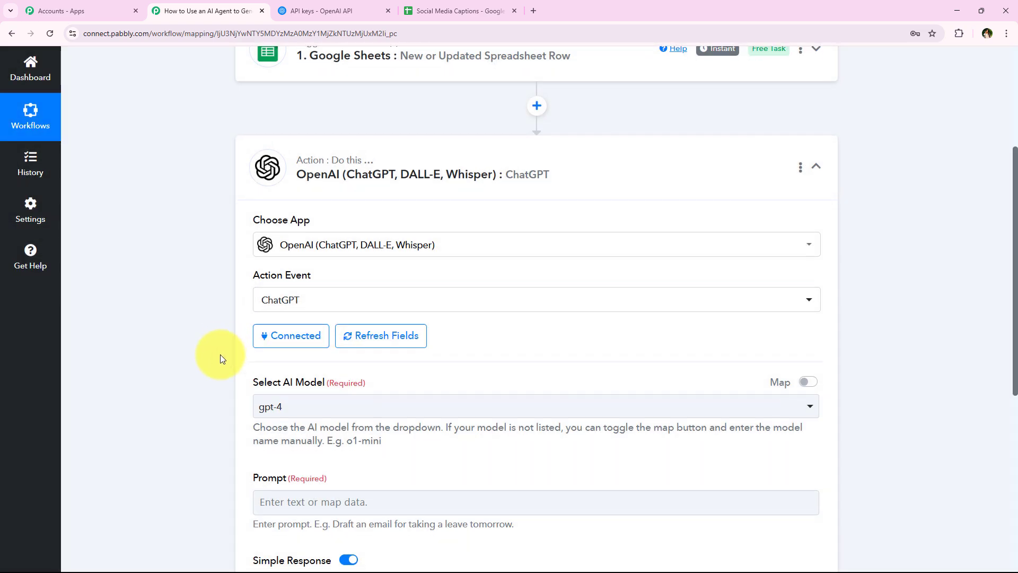
pyautogui.scroll(-2, 220, 354)
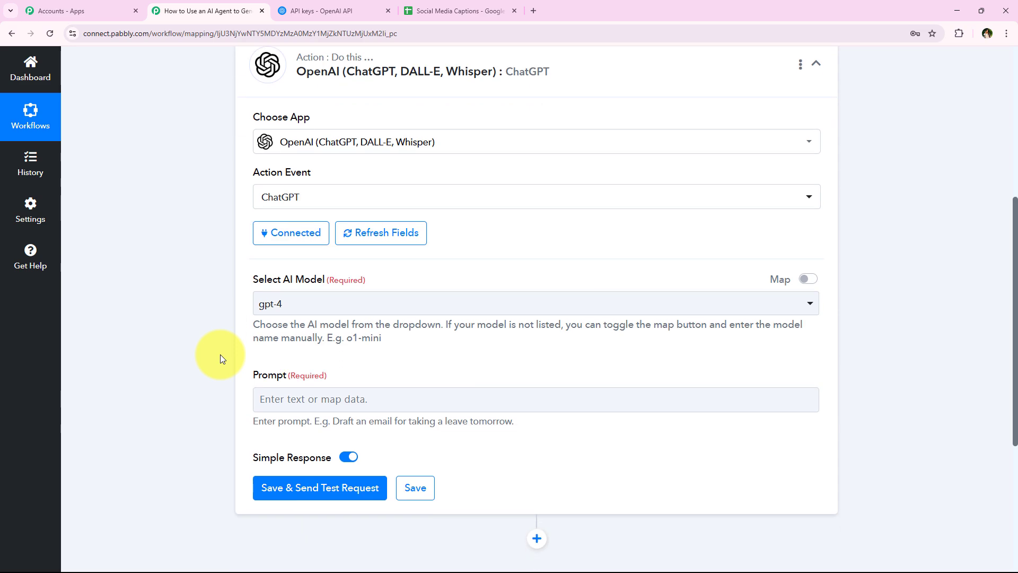
pyautogui.scroll(1, 351, 72)
pyautogui.scroll(1, 234, 288)
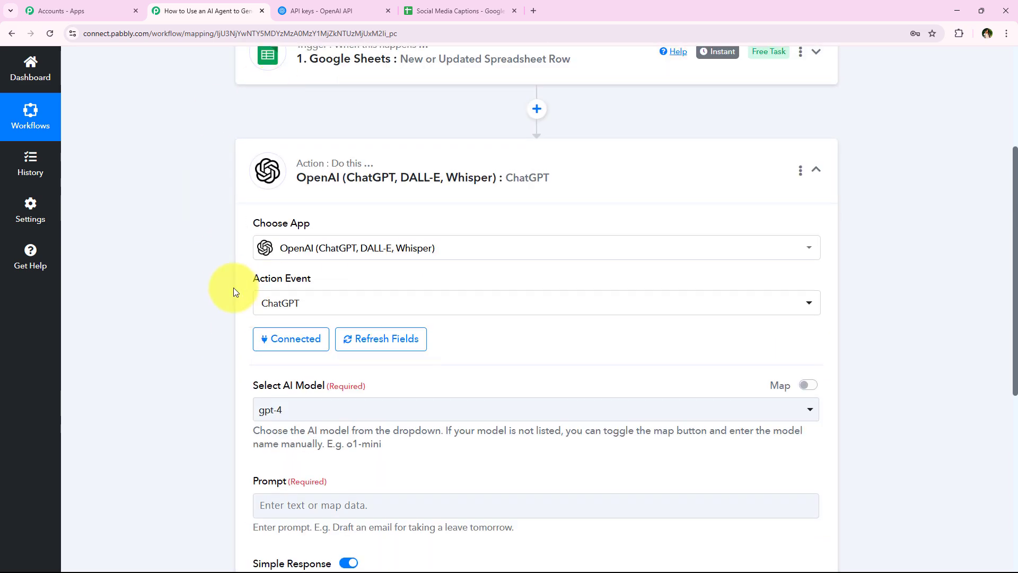
pyautogui.scroll(-2, 214, 323)
pyautogui.scroll(-1, 272, 266)
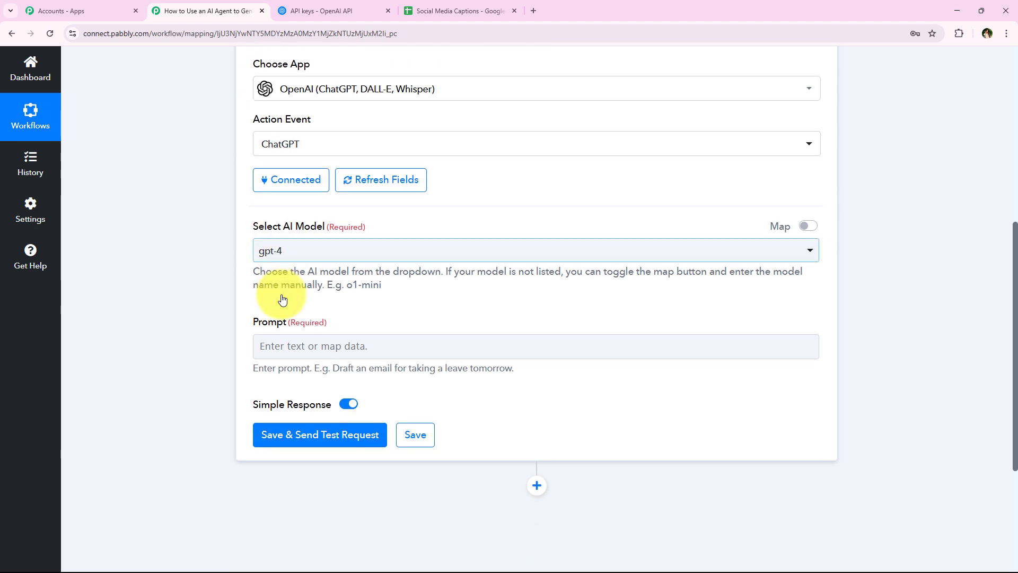
# - Keep gpt-4 as the ChatGPT step's AI model
pyautogui.click(325, 254)
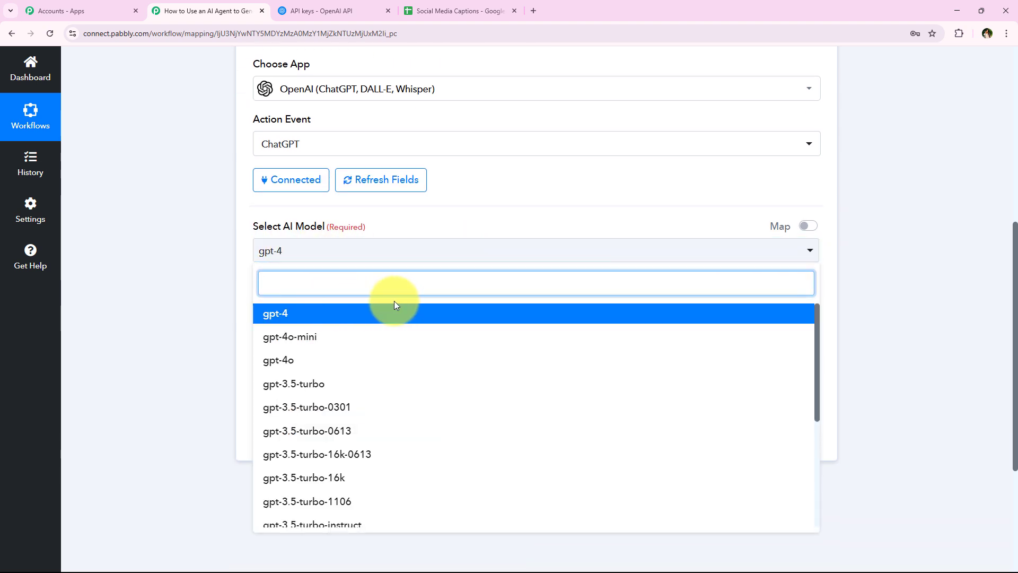
pyautogui.scroll(-3, 464, 419)
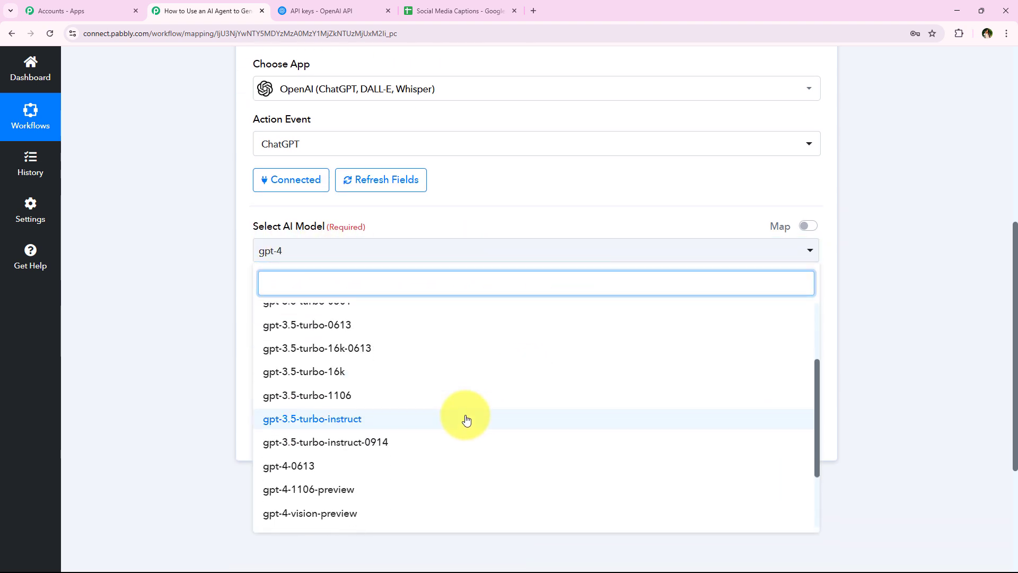
pyautogui.scroll(3, 272, 307)
pyautogui.click(228, 288)
pyautogui.scroll(-2, 221, 278)
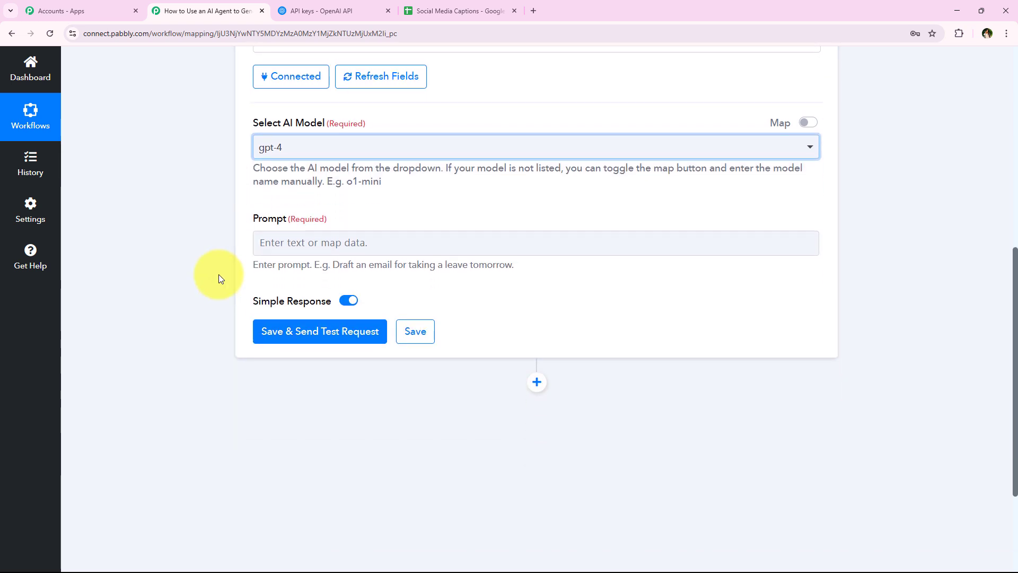
pyautogui.click(350, 239)
pyautogui.click(311, 232)
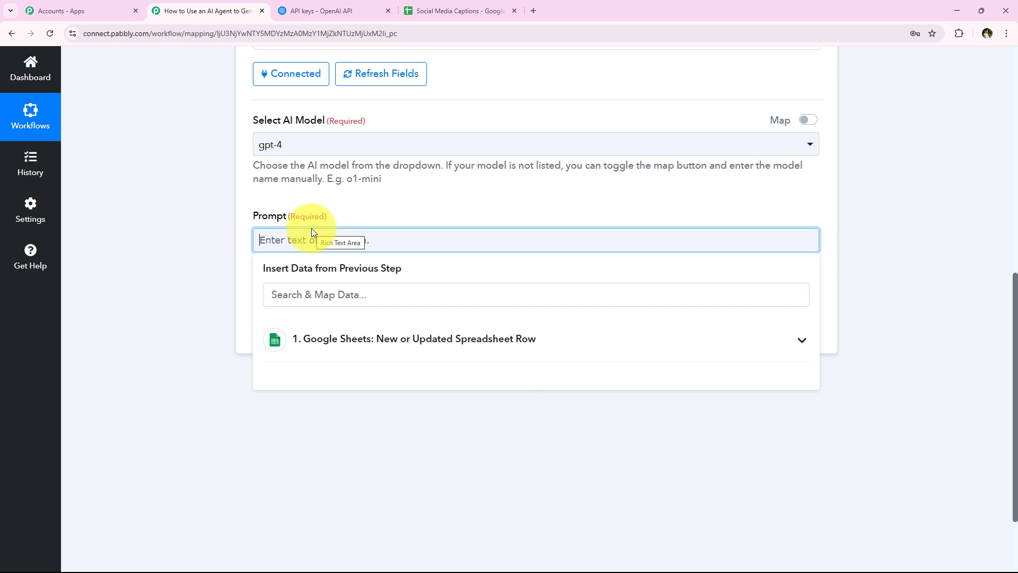
# - Paste the prepared caption prompt and show the Google Sheets step's fields for insertion
pyautogui.hotkey('ctrl', 'v')
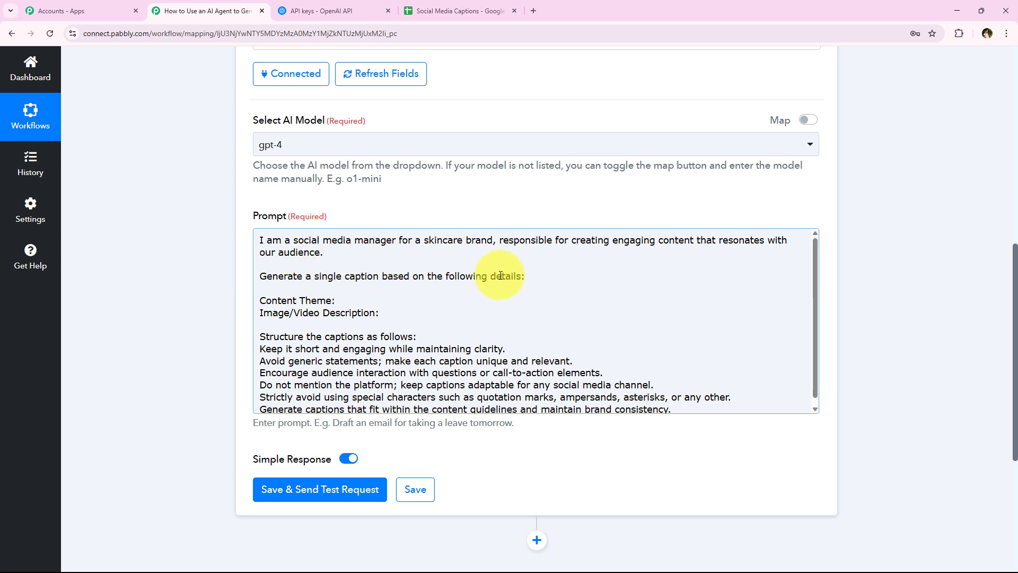
pyautogui.click(393, 300)
pyautogui.scroll(-1, 246, 349)
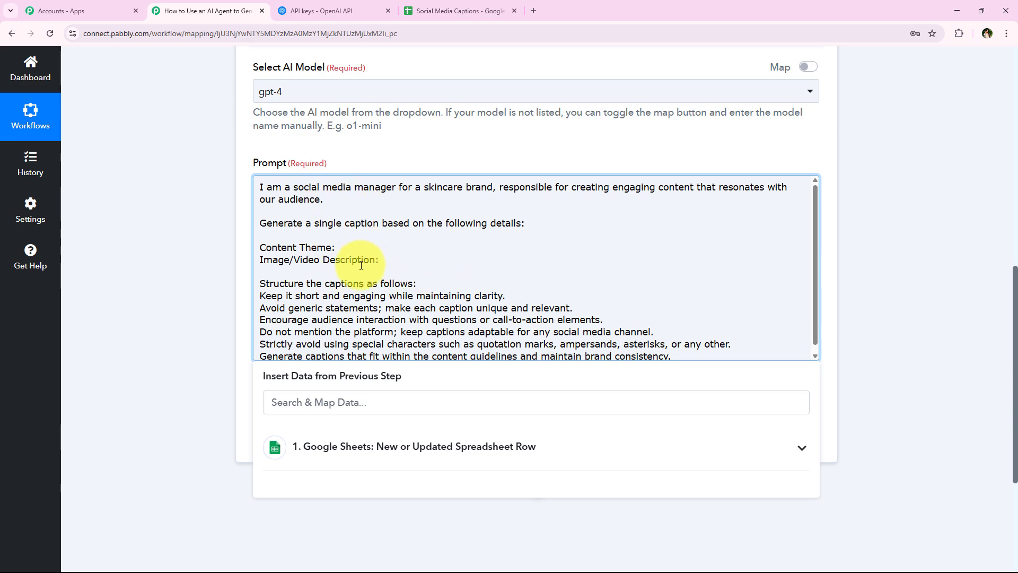
pyautogui.click(456, 11)
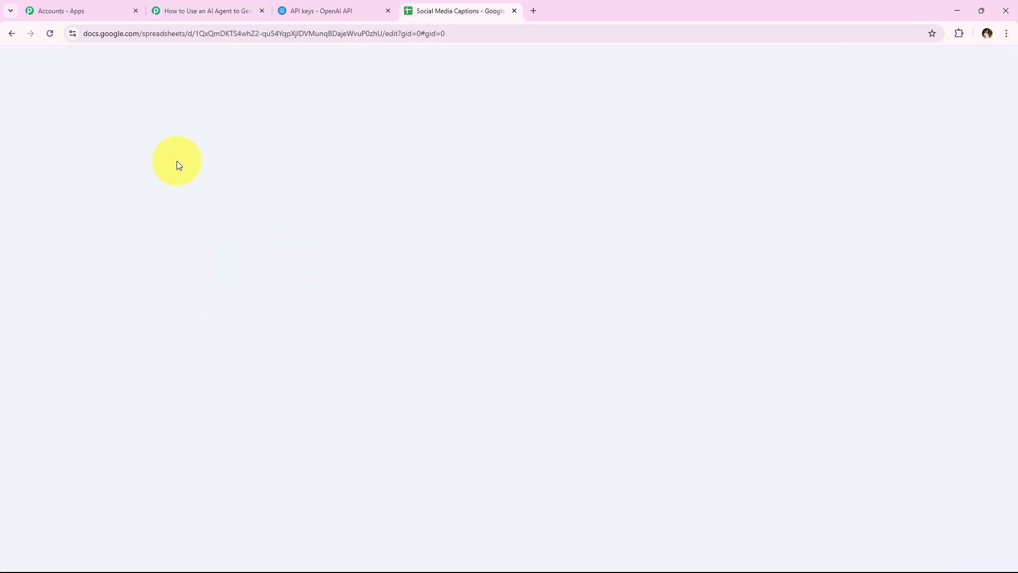
pyautogui.click(204, 10)
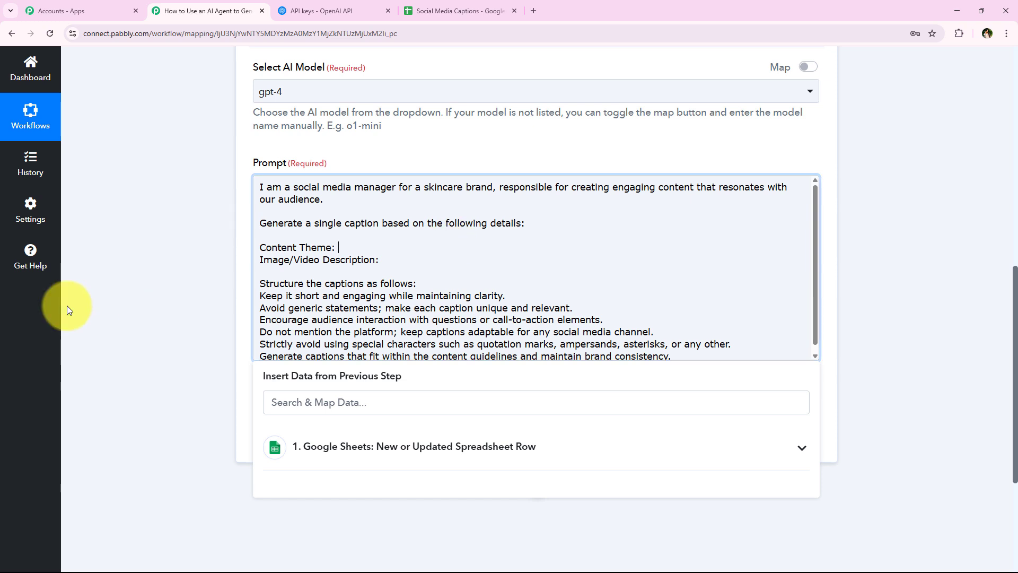
pyautogui.scroll(-1, 170, 364)
pyautogui.click(409, 422)
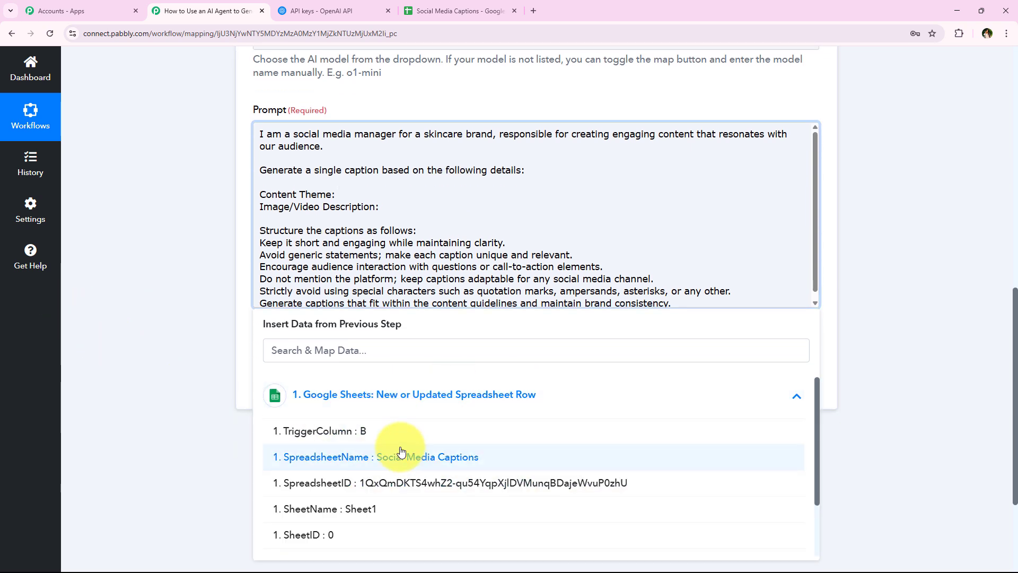
pyautogui.scroll(-1, 396, 391)
pyautogui.click(215, 355)
pyautogui.scroll(-2, 191, 311)
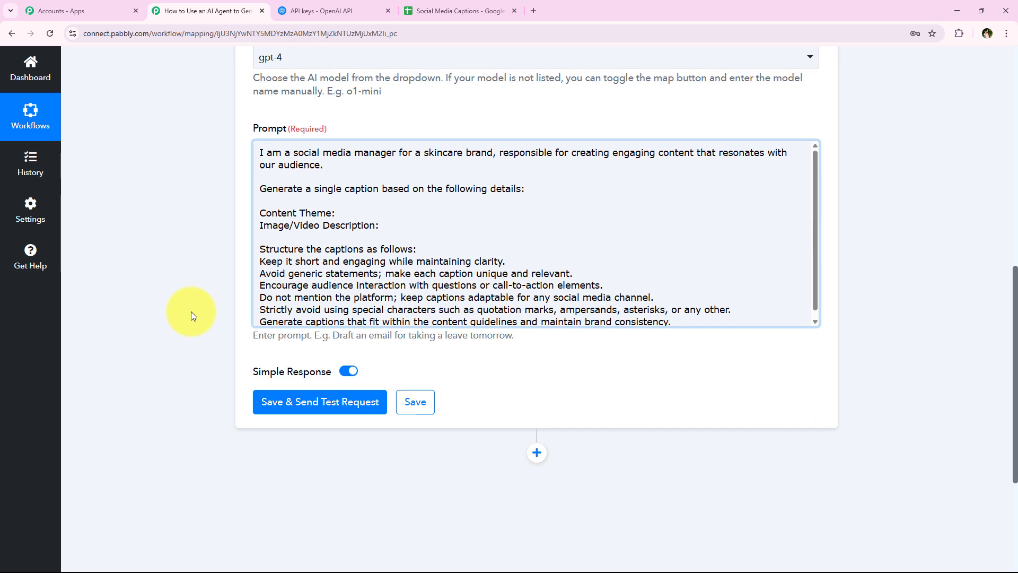
pyautogui.click(373, 134)
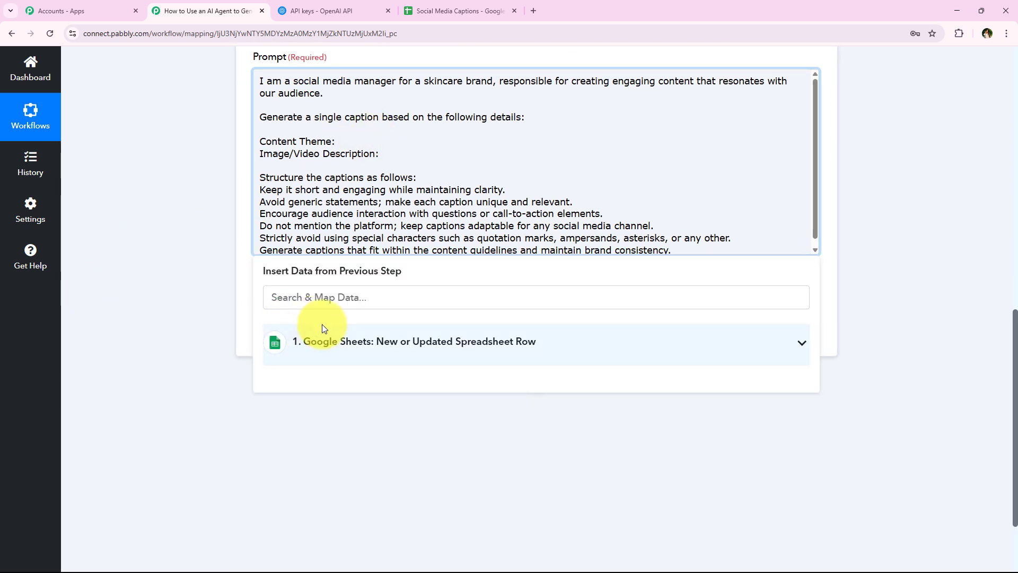
pyautogui.click(326, 339)
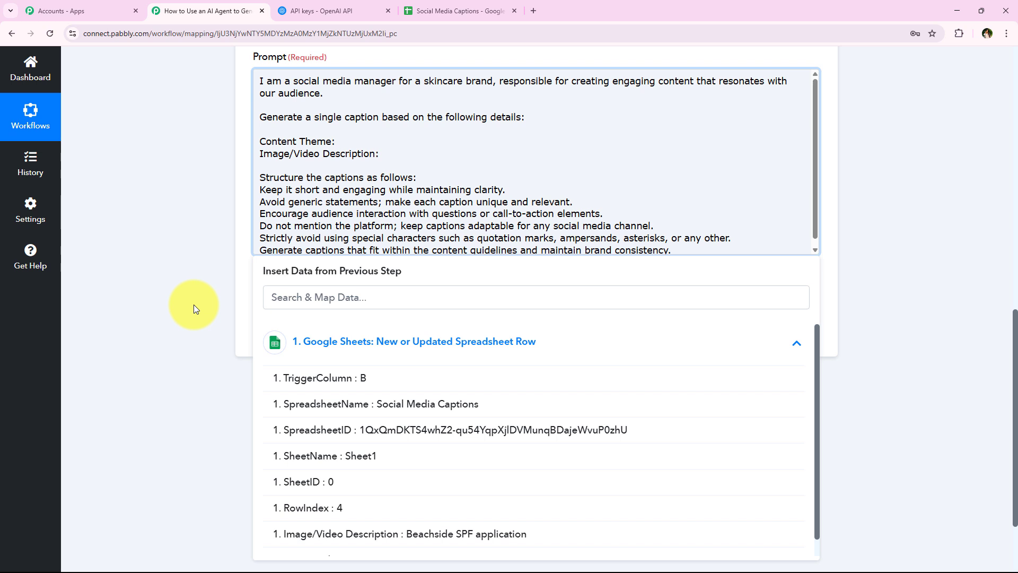
# - Insert the sheet's Content Theme value after the 'Content Theme:' label
pyautogui.click(418, 138)
pyautogui.click(345, 360)
pyautogui.scroll(-1, 451, 514)
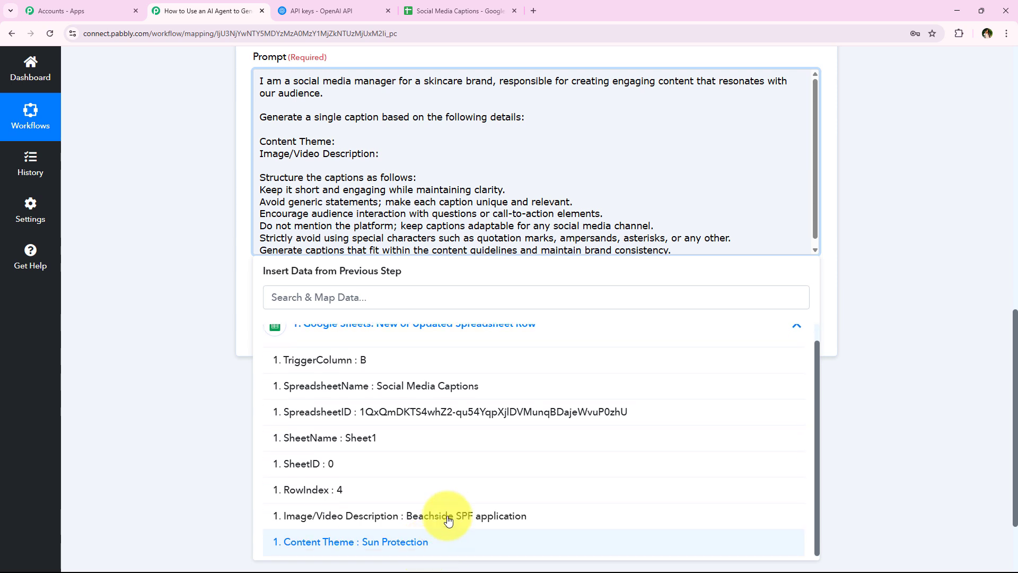
pyautogui.scroll(-1, 230, 379)
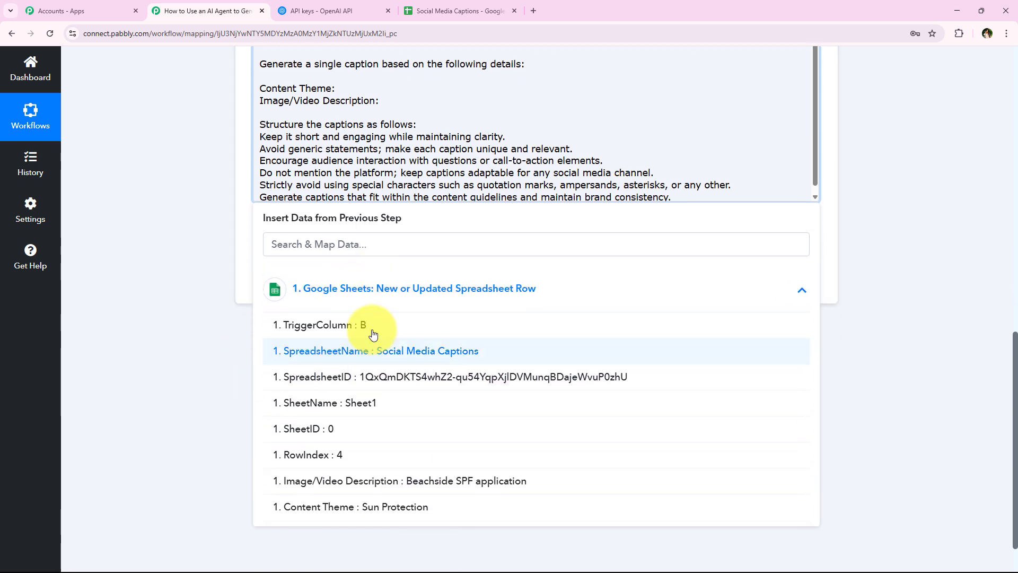
pyautogui.click(411, 506)
pyautogui.scroll(1, 341, 254)
# - Insert the Image/Video Description value after its label and review the finished prompt
pyautogui.click(407, 161)
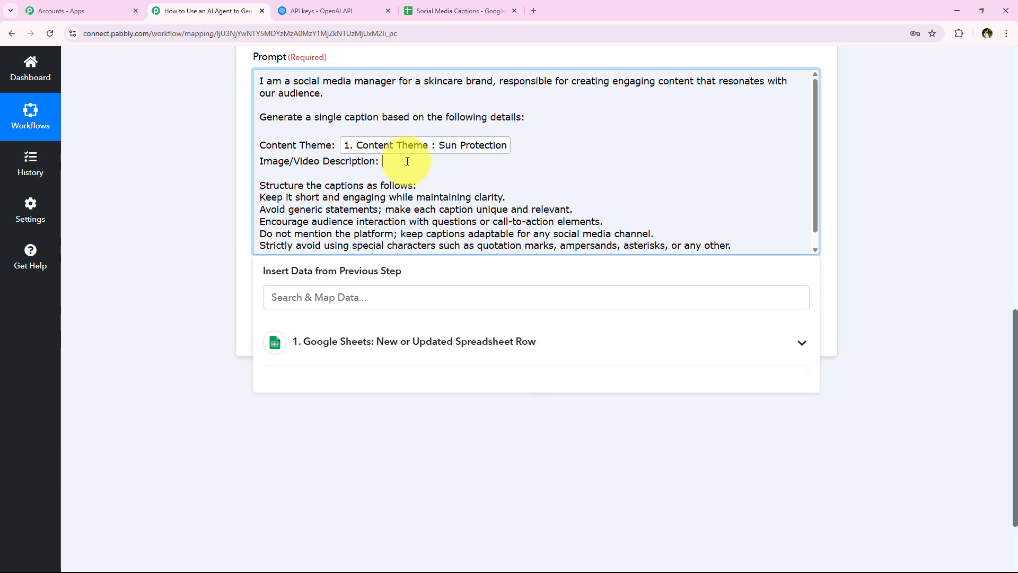
pyautogui.click(395, 341)
pyautogui.scroll(-1, 421, 504)
pyautogui.click(424, 517)
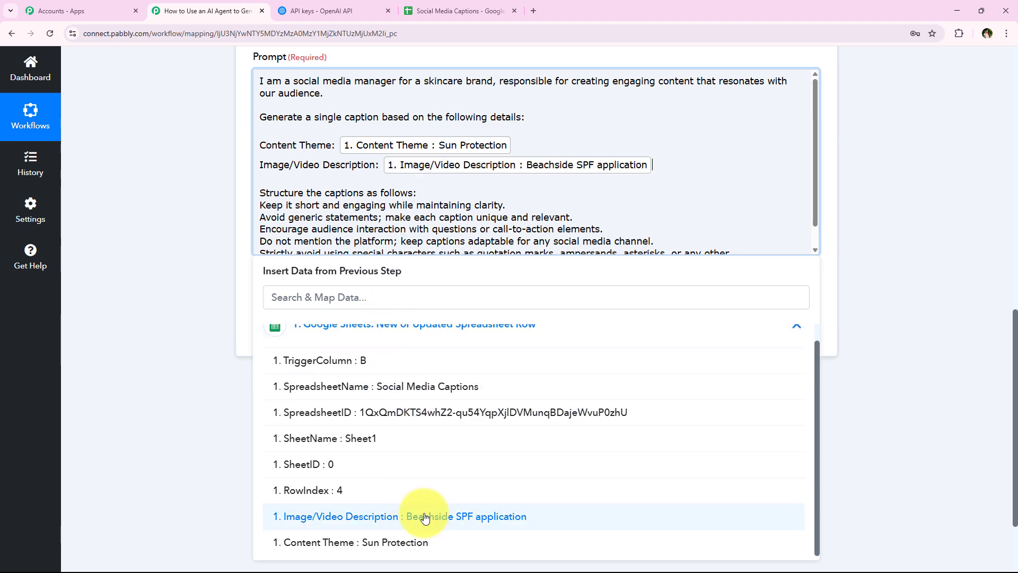
pyautogui.click(141, 148)
pyautogui.scroll(-1, 325, 200)
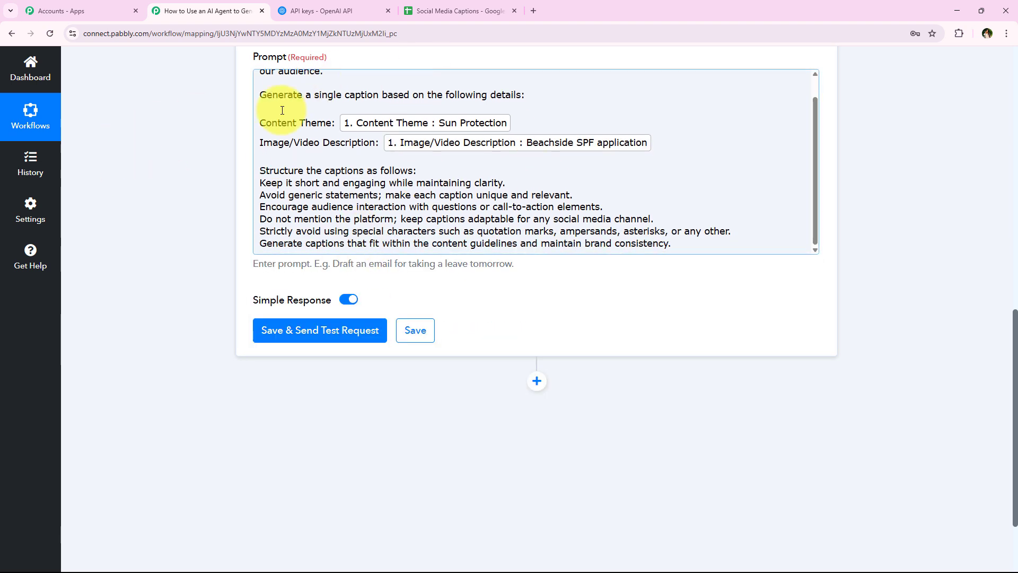
pyautogui.scroll(3, 273, 232)
pyautogui.scroll(1, 216, 234)
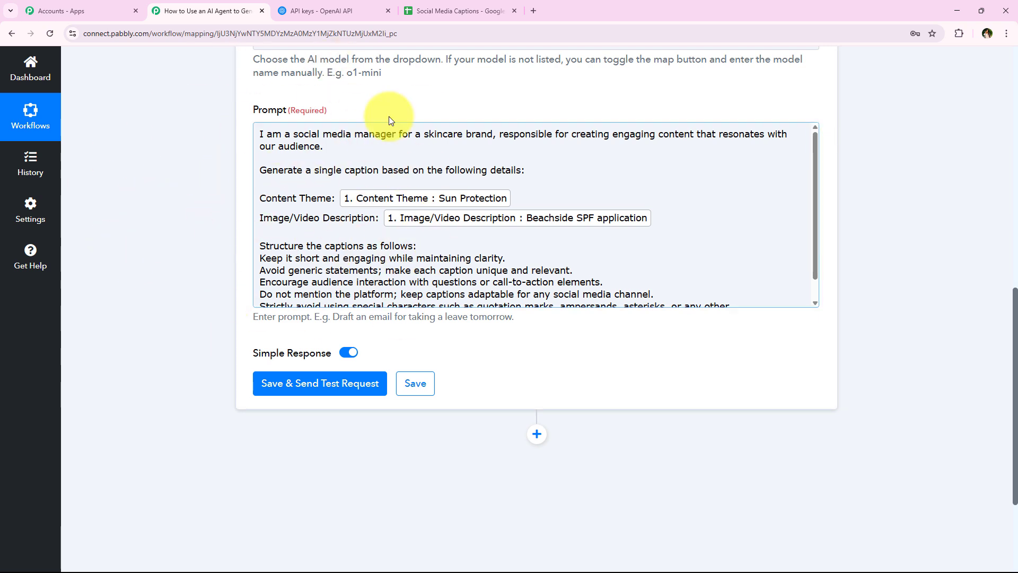
pyautogui.scroll(-1, 352, 302)
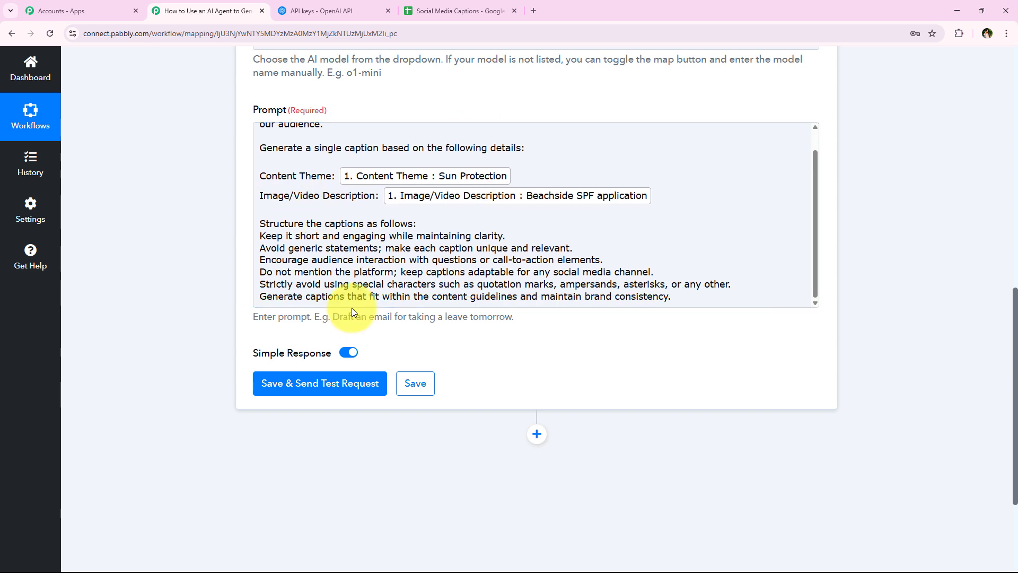
pyautogui.scroll(1, 335, 269)
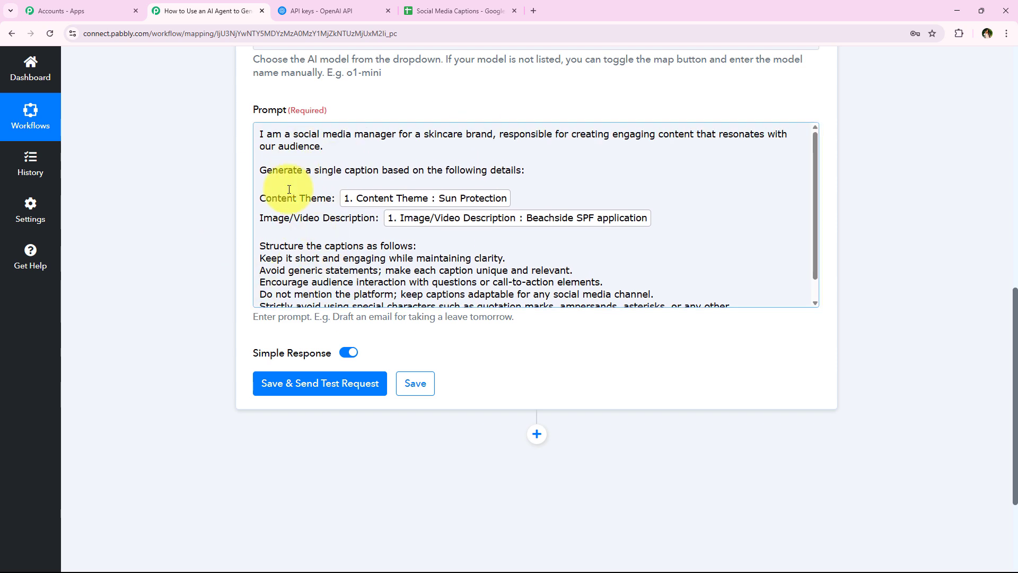
# - Save and send a test request, then scroll down the Response Received table
pyautogui.click(314, 384)
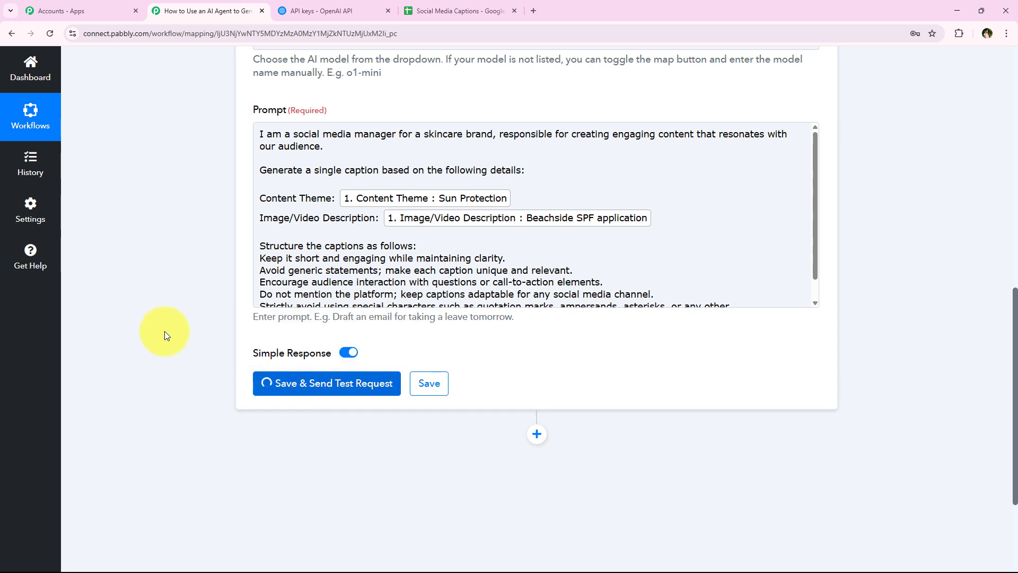
pyautogui.scroll(-3, 164, 330)
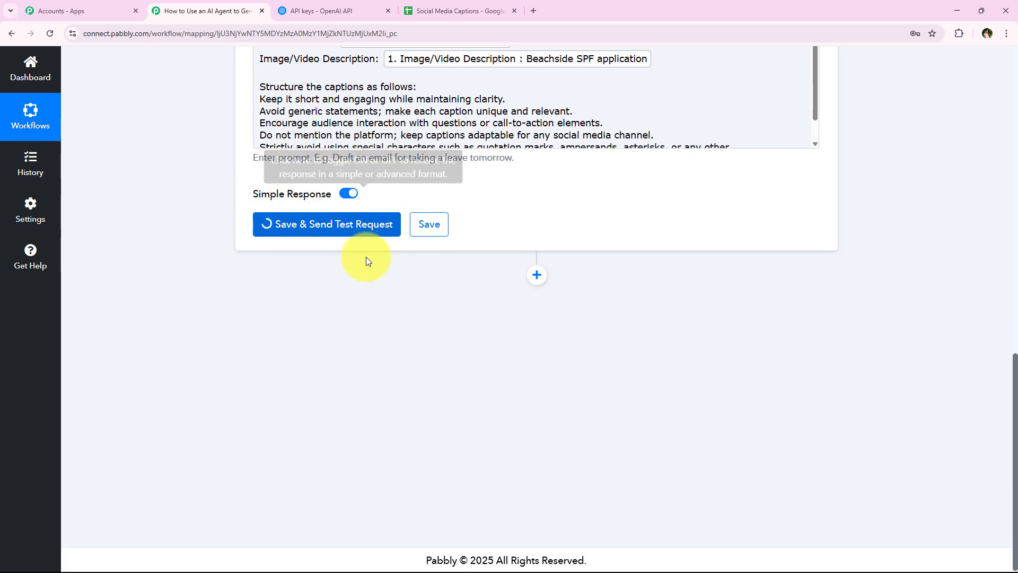
pyautogui.scroll(-1, 246, 278)
pyautogui.scroll(-1, 246, 287)
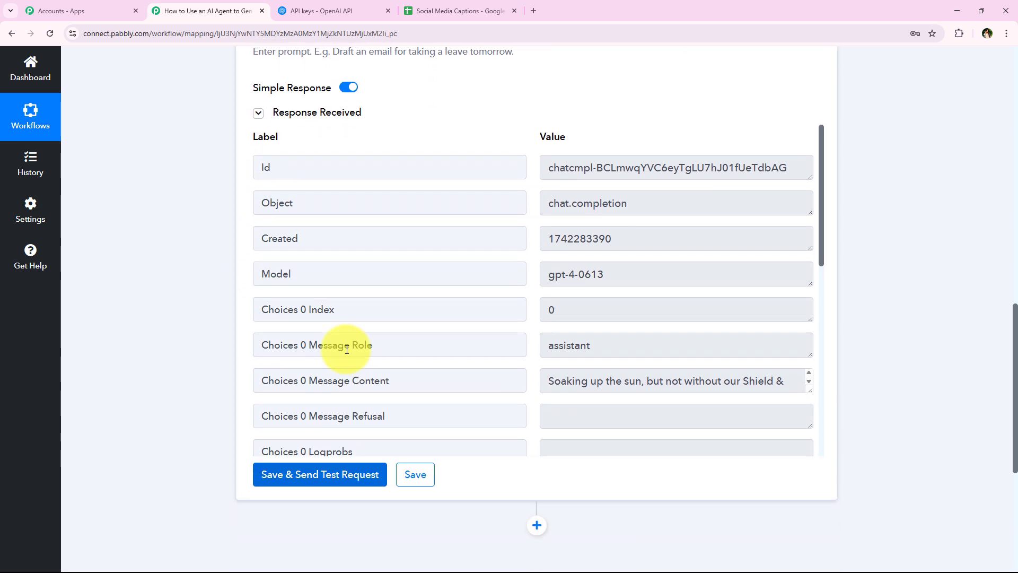
pyautogui.scroll(-1, 543, 298)
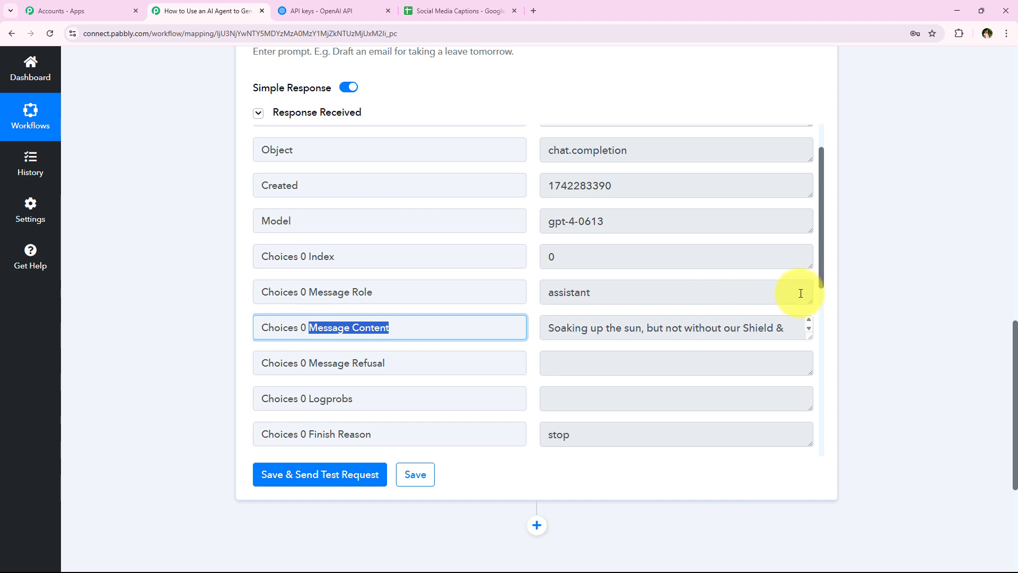
# - Enlarge the Choices 0 Message Content box to read the Shield & Glow SPF caption
pyautogui.moveTo(809, 336); pyautogui.dragTo(802, 385)
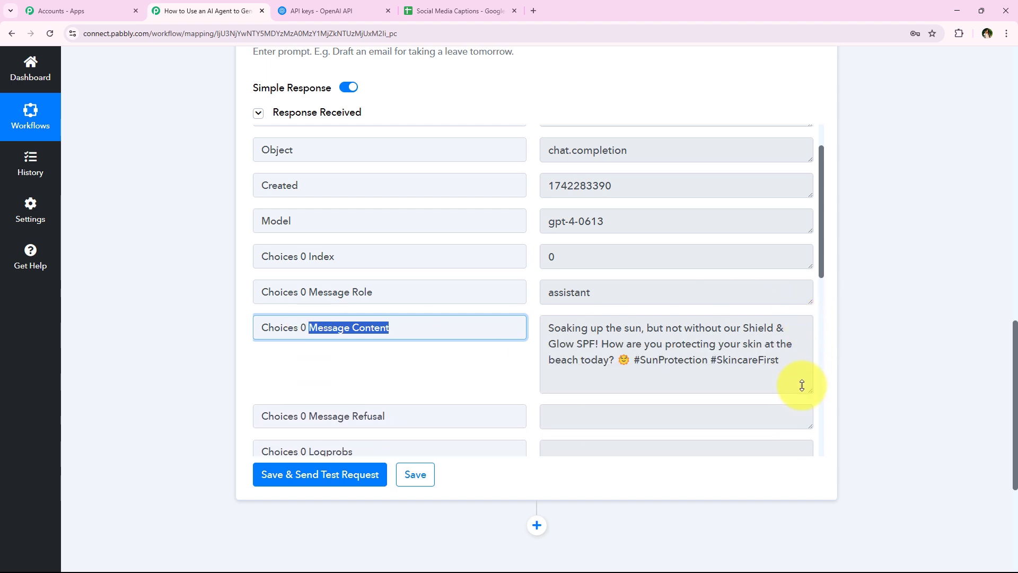
pyautogui.click(583, 331)
pyautogui.moveTo(548, 331); pyautogui.dragTo(793, 375)
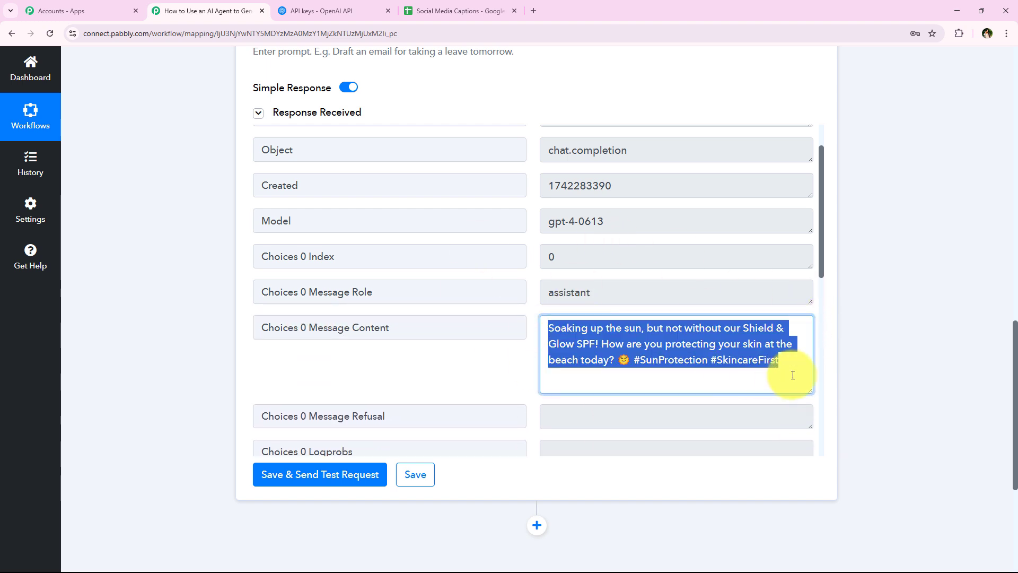
pyautogui.click(787, 374)
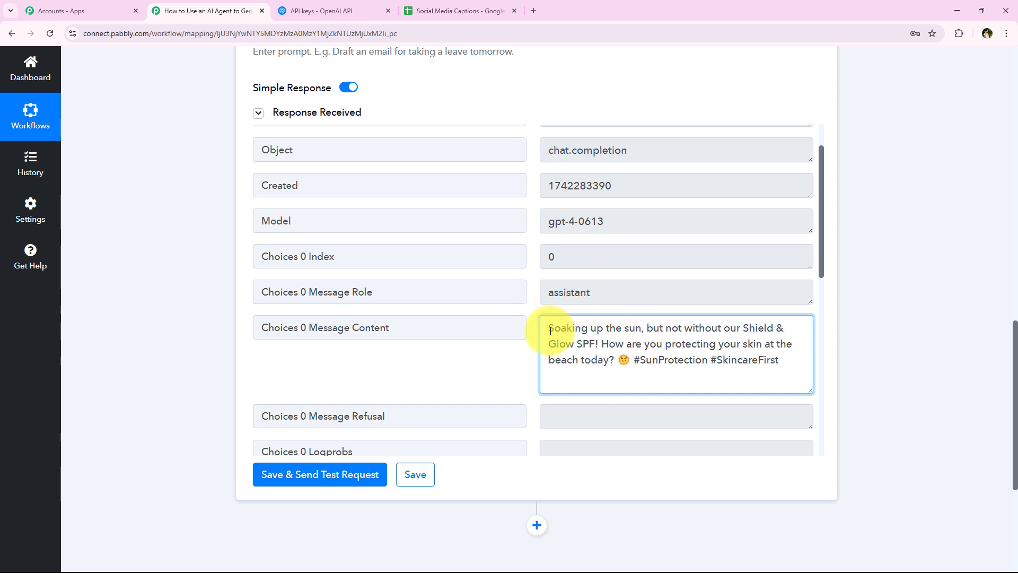
pyautogui.moveTo(549, 331); pyautogui.dragTo(804, 356)
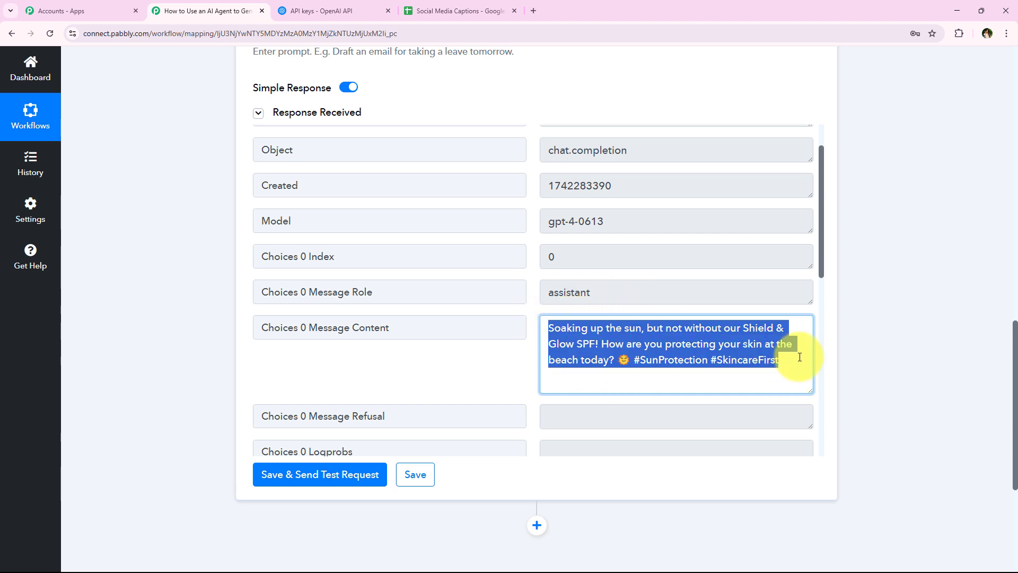
pyautogui.click(253, 404)
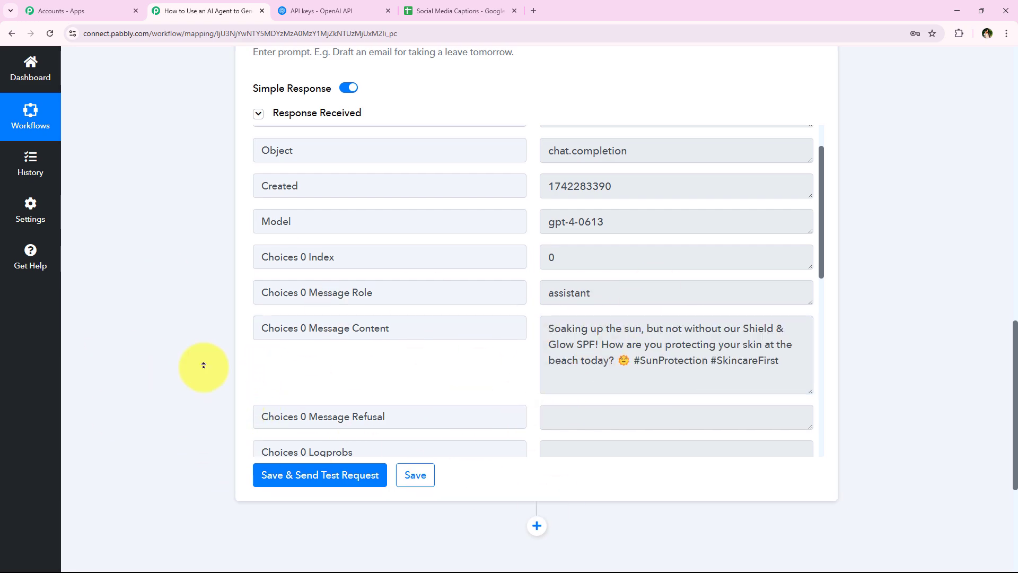
pyautogui.scroll(15, 203, 364)
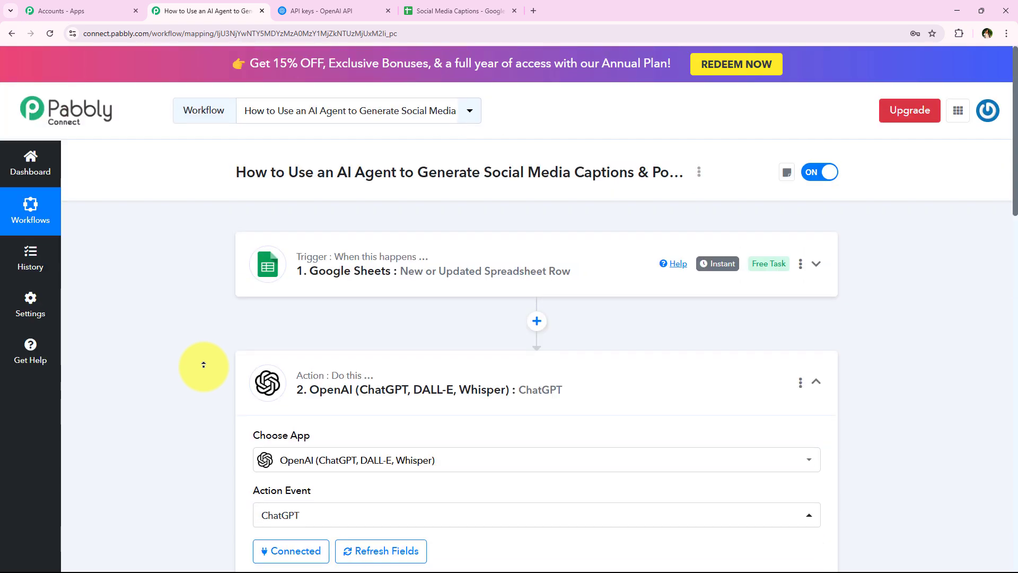
# - Collapse and re-expand the ChatGPT step to review it, then glance at the Social Media Captions sheet
pyautogui.click(339, 390)
pyautogui.scroll(-2, 243, 424)
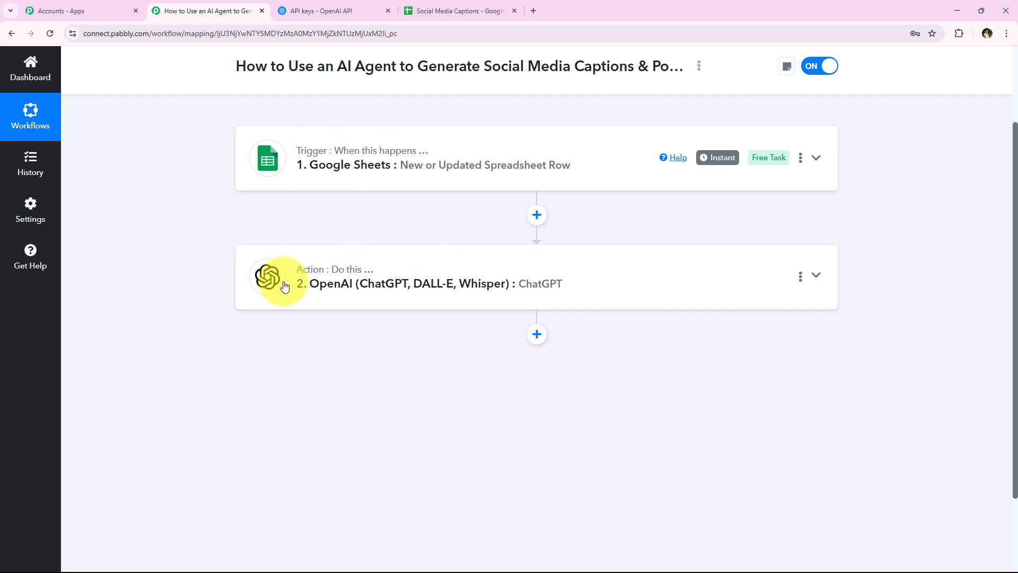
pyautogui.scroll(2, 250, 348)
pyautogui.scroll(-3, 251, 348)
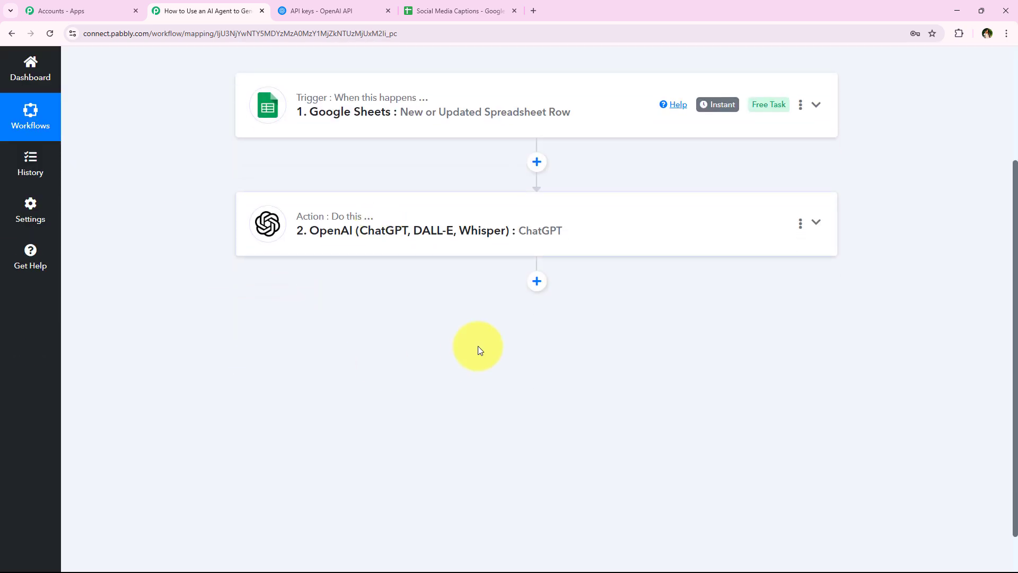
pyautogui.click(269, 251)
pyautogui.scroll(-10, 288, 407)
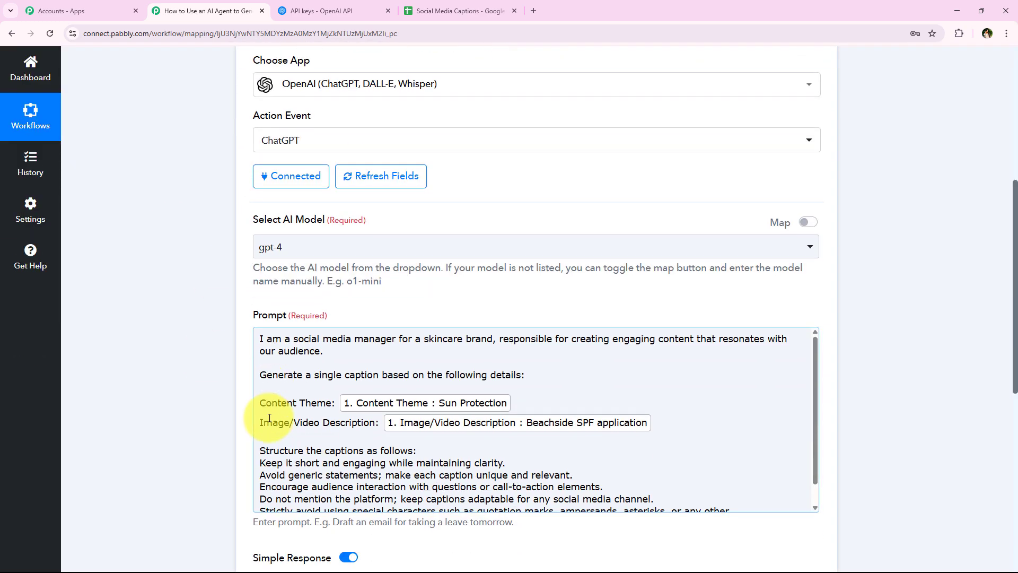
pyautogui.click(441, 7)
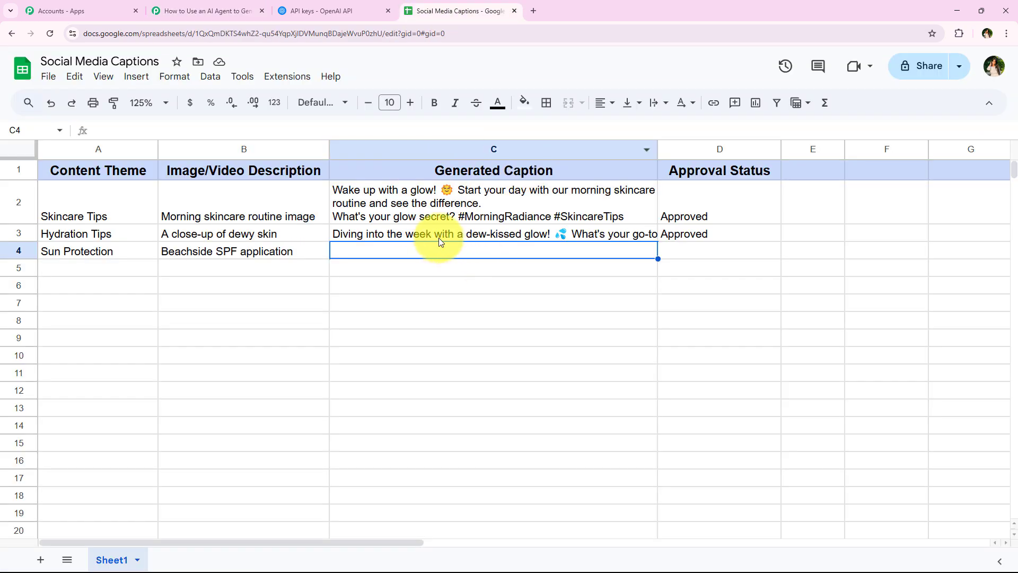
pyautogui.click(250, 4)
# - Add a third step using Google Sheets with the Update Cell Value action event and begin connecting
pyautogui.click(534, 321)
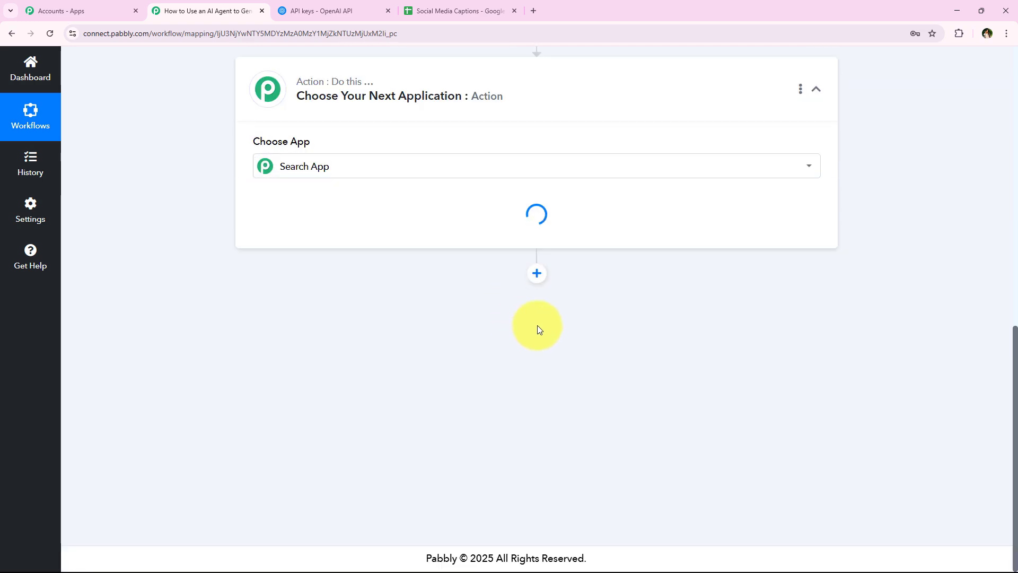
pyautogui.click(398, 280)
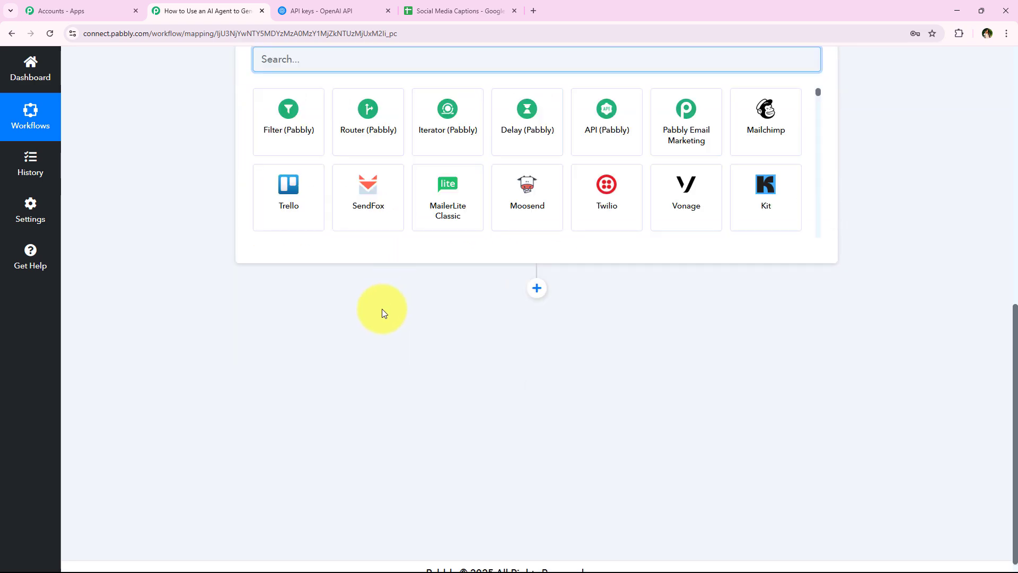
pyautogui.scroll(4, 382, 309)
pyautogui.write('Googl')
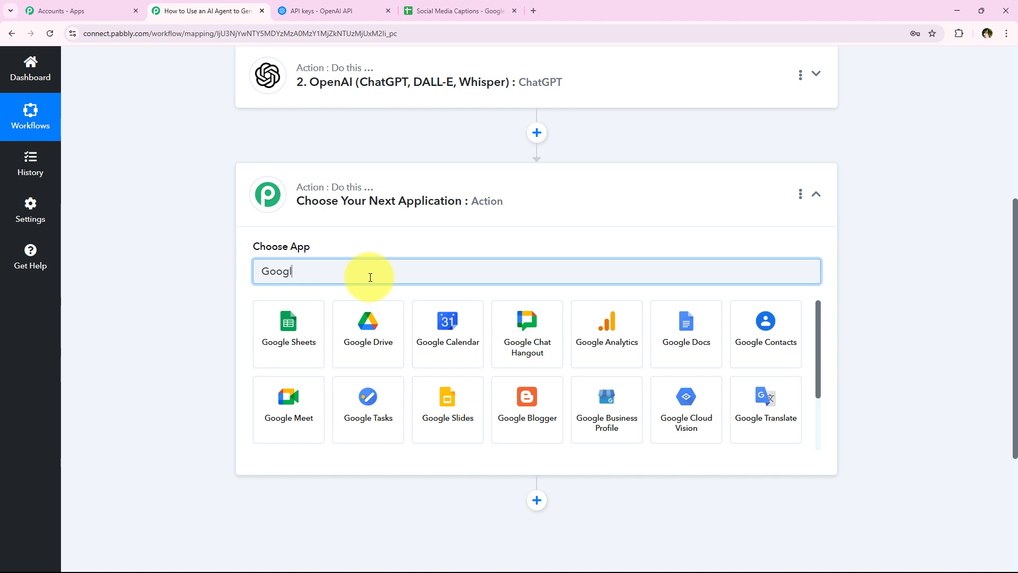
pyautogui.click(271, 315)
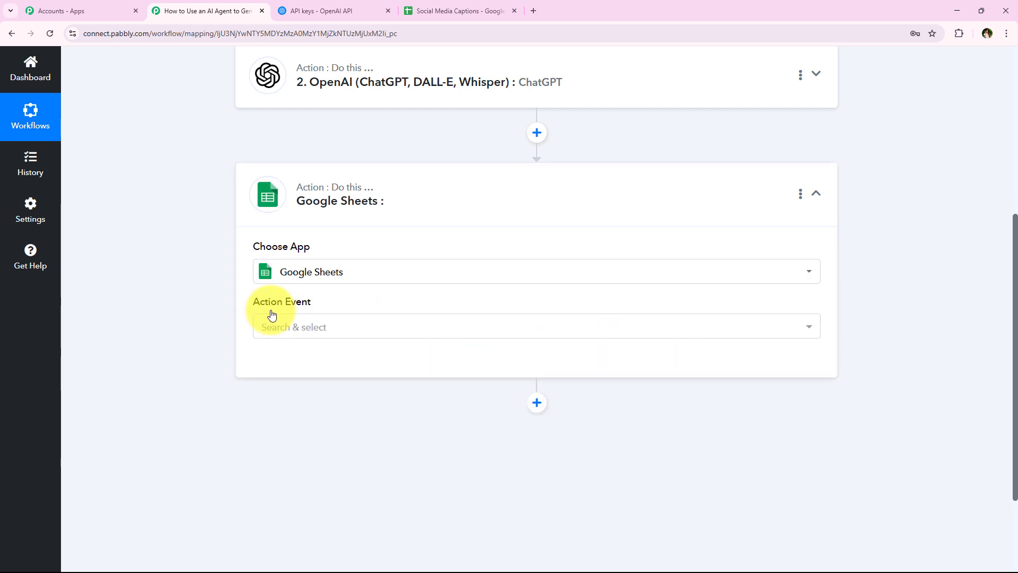
pyautogui.click(299, 328)
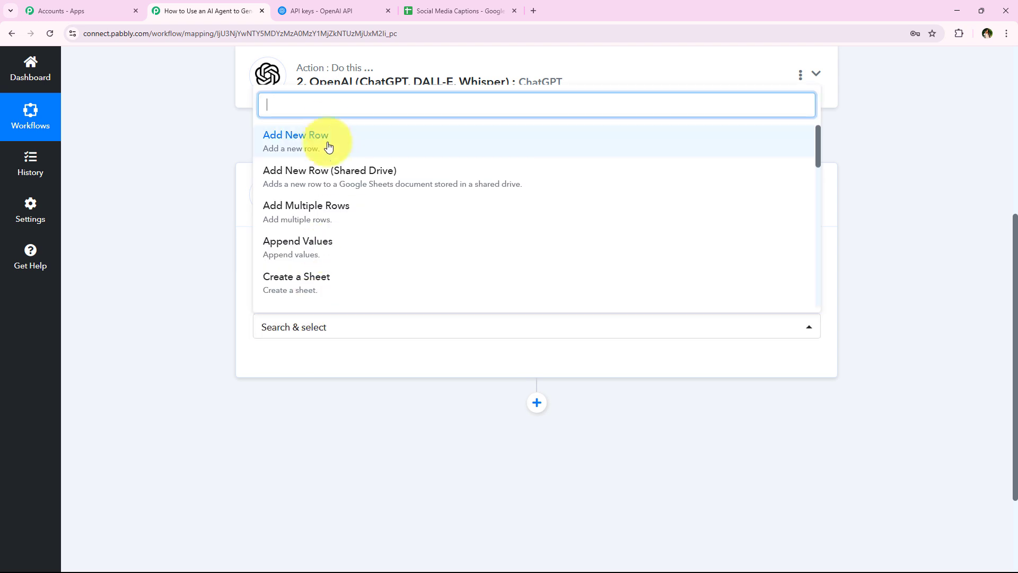
pyautogui.write('upd')
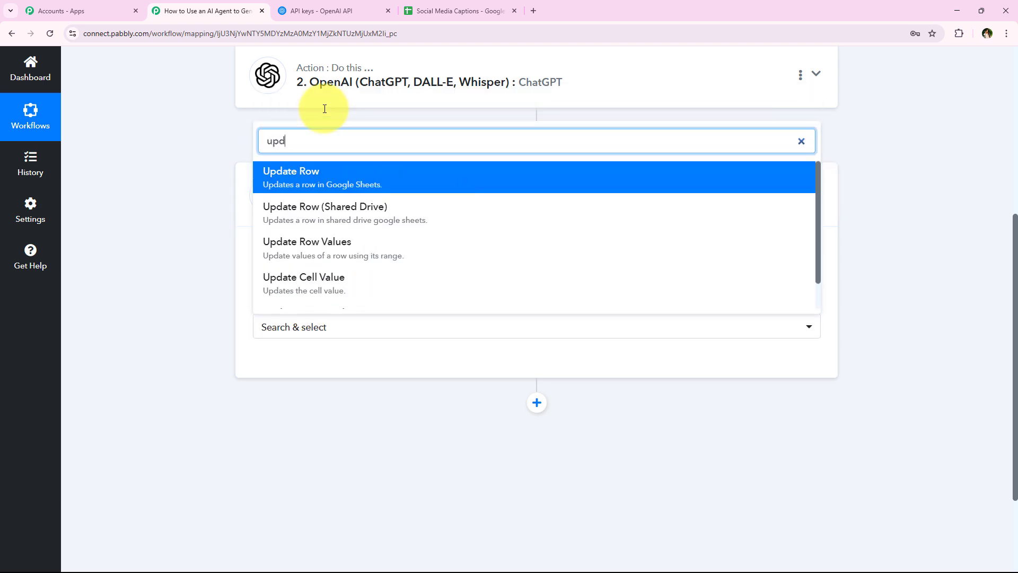
pyautogui.click(368, 281)
pyautogui.click(297, 363)
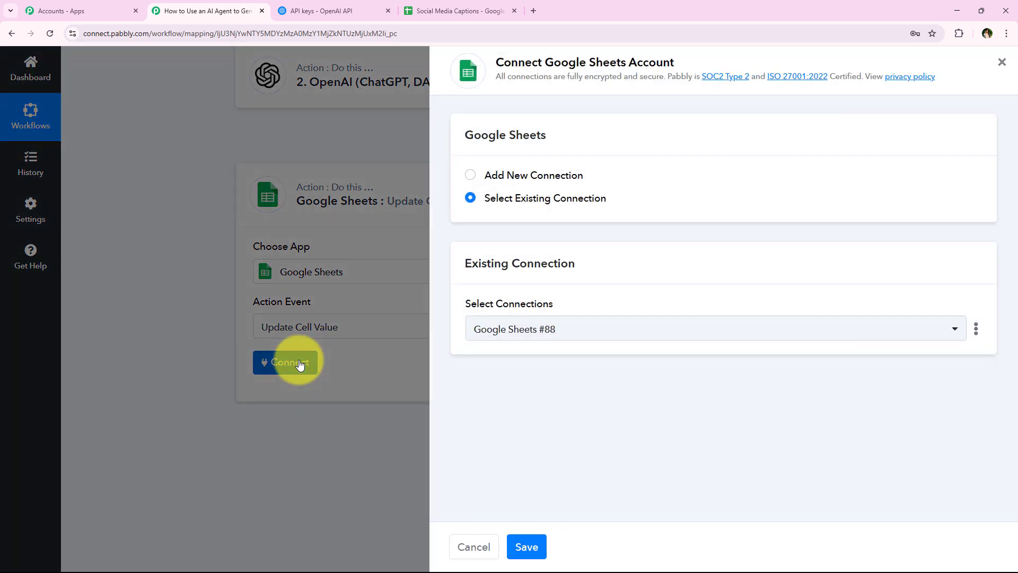
# - Add a new Google Sheets connection by signing in with Google and allowing Sheets and Drive access
pyautogui.click(517, 174)
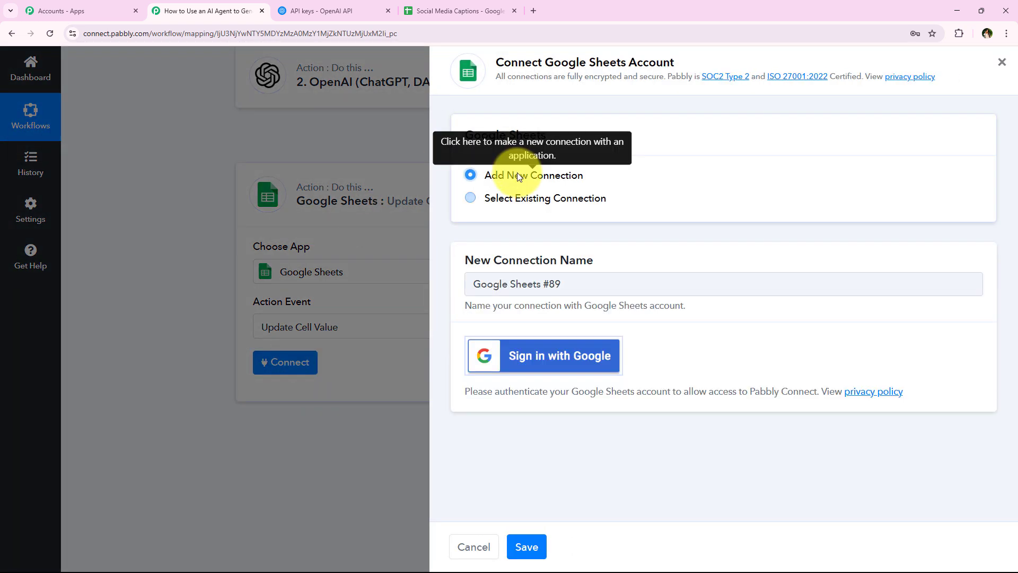
pyautogui.click(542, 204)
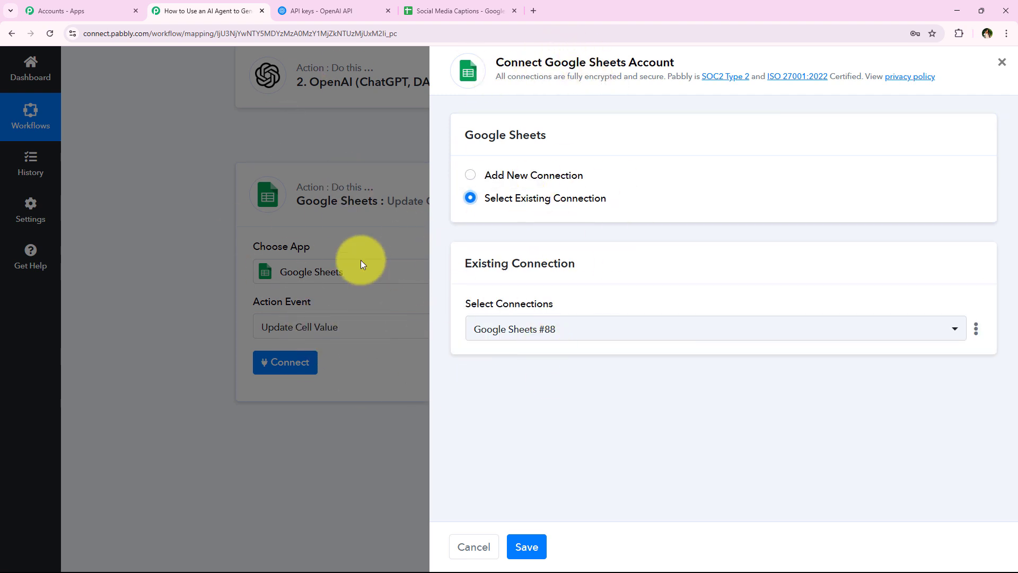
pyautogui.click(511, 196)
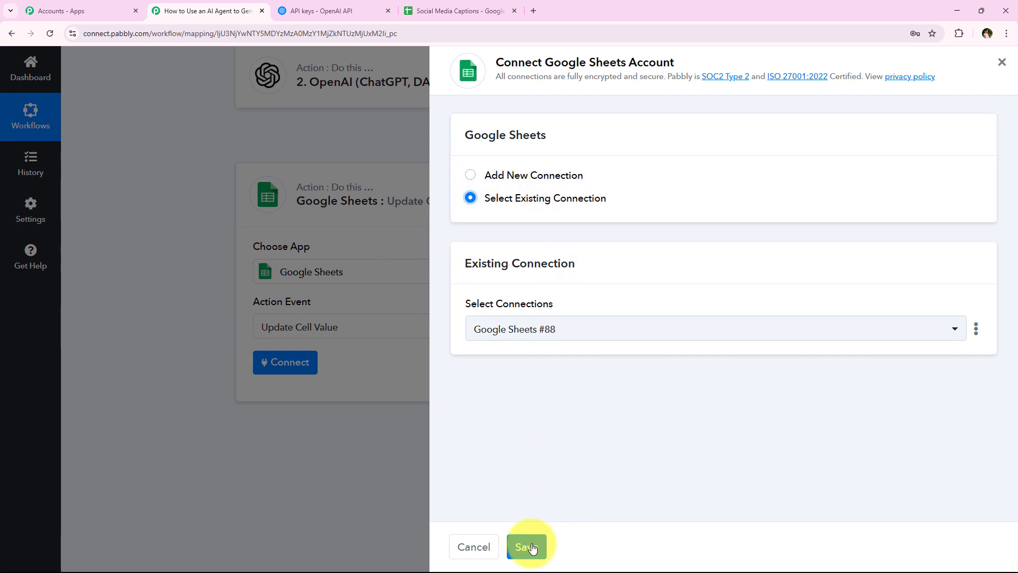
pyautogui.doubleClick(578, 174)
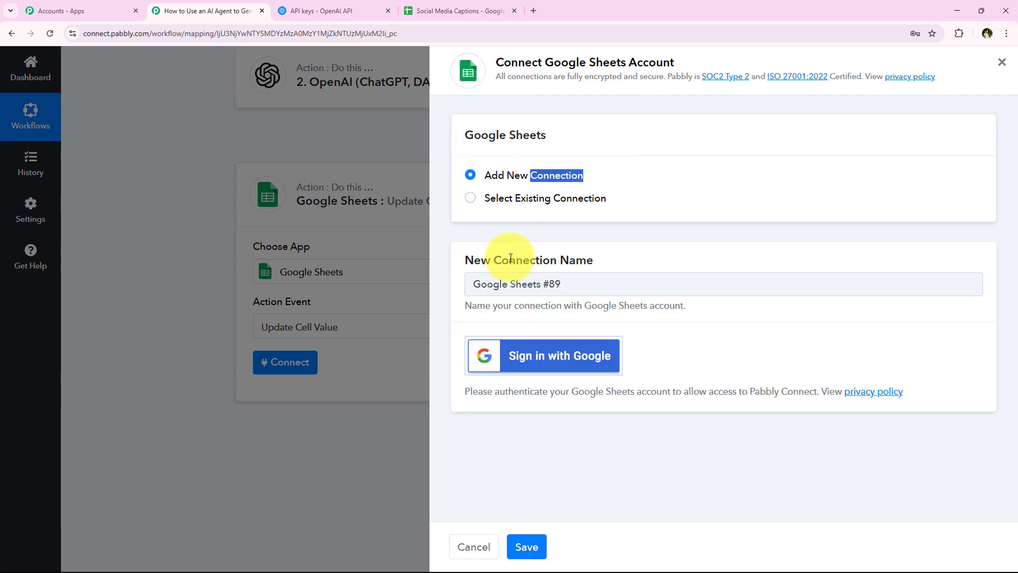
pyautogui.click(593, 359)
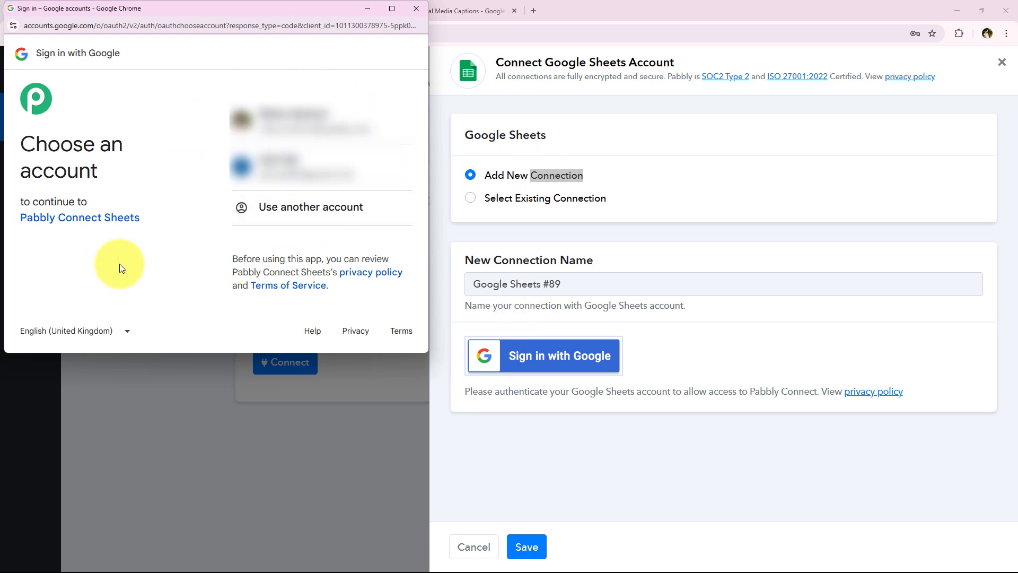
pyautogui.click(336, 116)
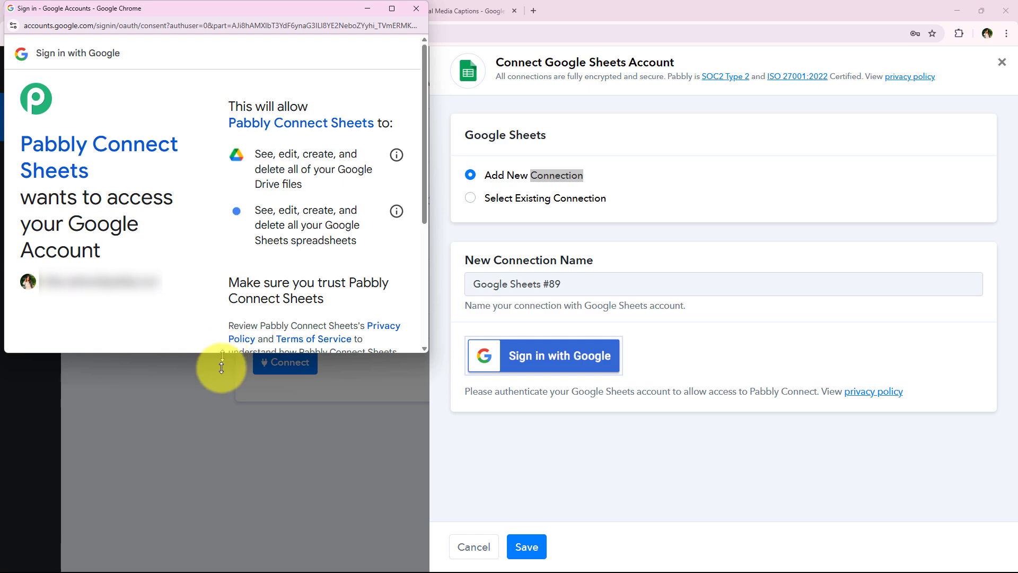
pyautogui.moveTo(221, 352); pyautogui.dragTo(222, 487)
pyautogui.scroll(-4, 257, 216)
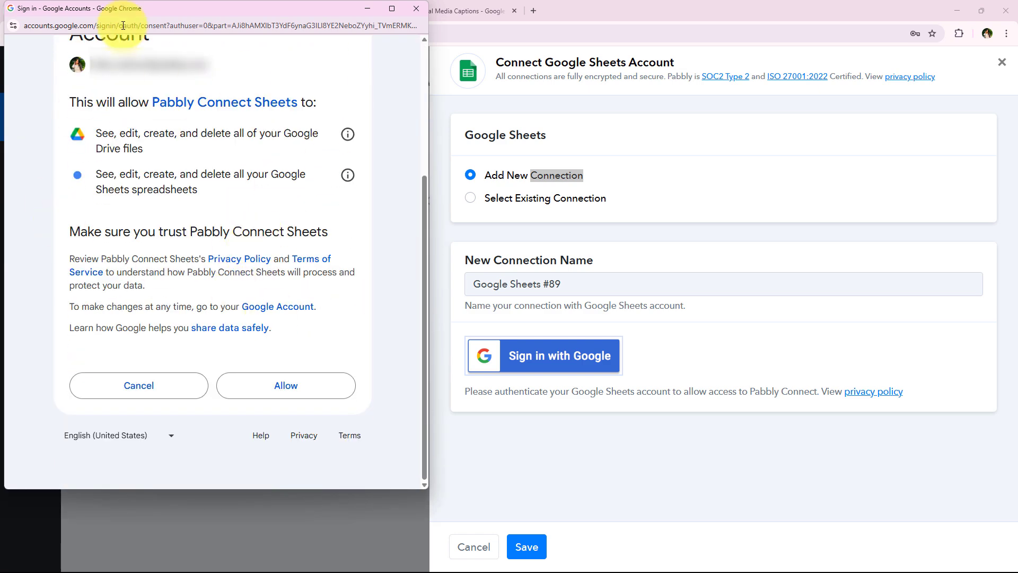
pyautogui.click(312, 388)
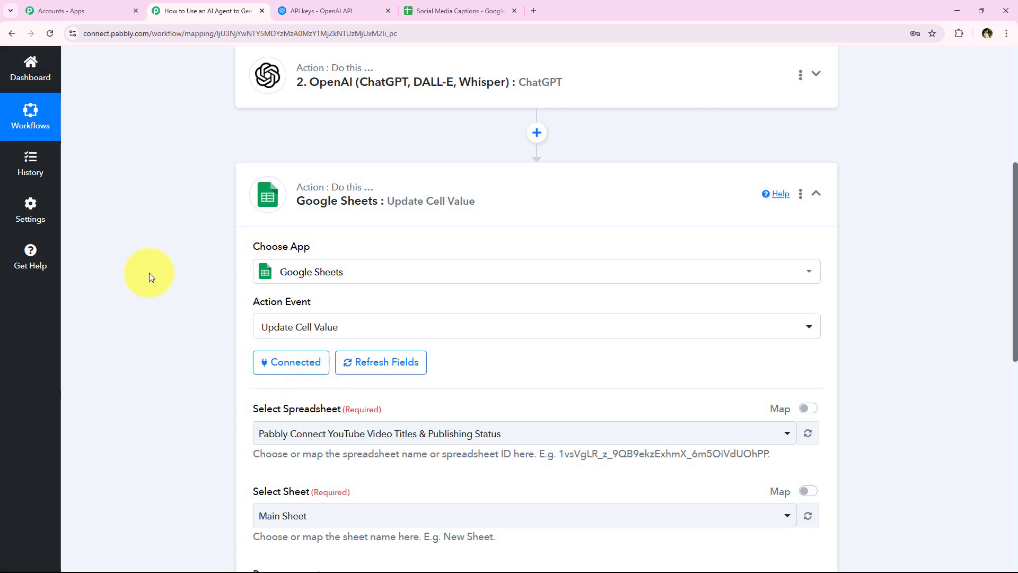
# - Point the update-cell action at the Social Media Captions spreadsheet and its Sheet1
pyautogui.scroll(-2, 181, 271)
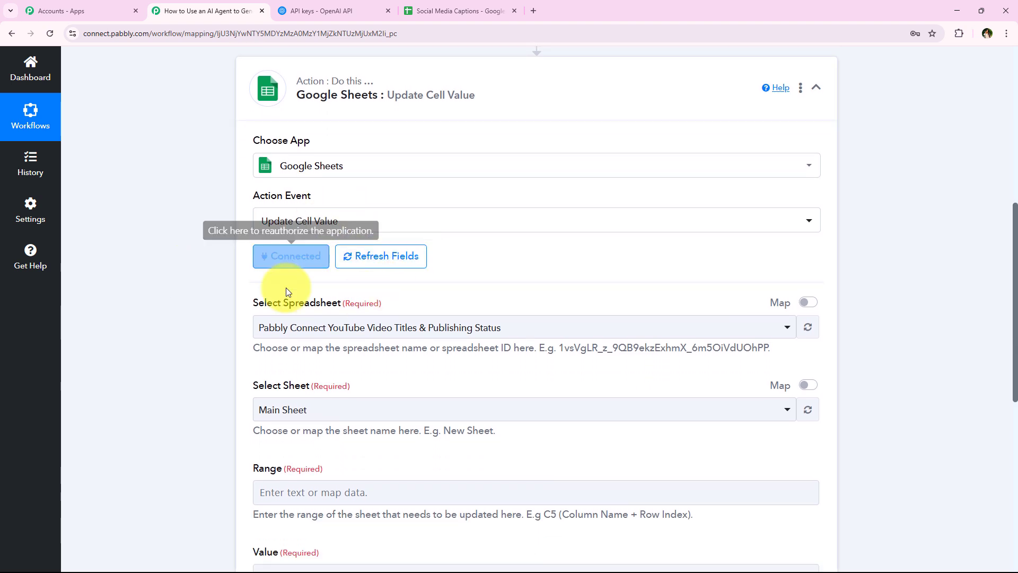
pyautogui.scroll(-1, 148, 315)
pyautogui.scroll(-1, 146, 310)
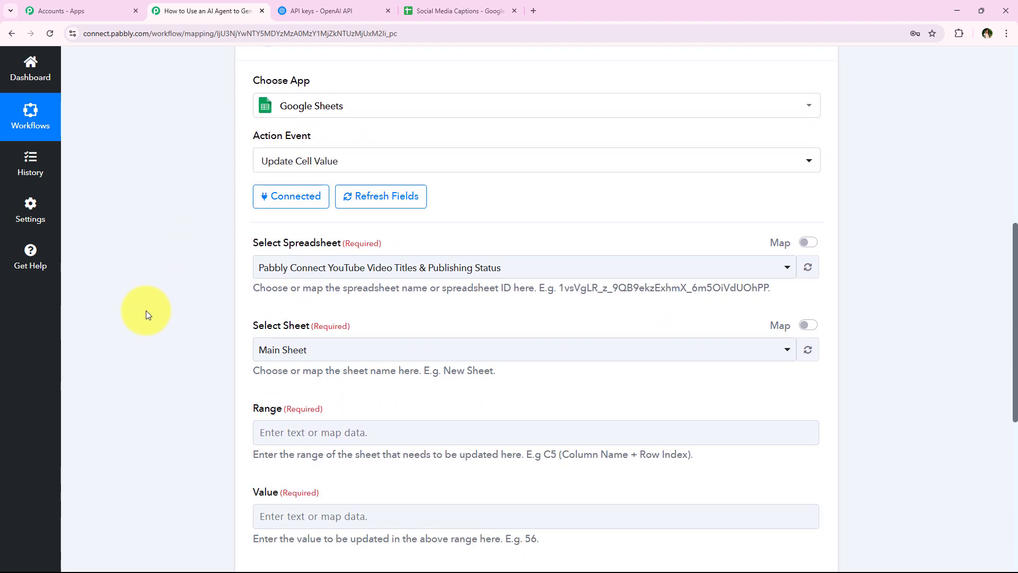
pyautogui.scroll(-1, 263, 197)
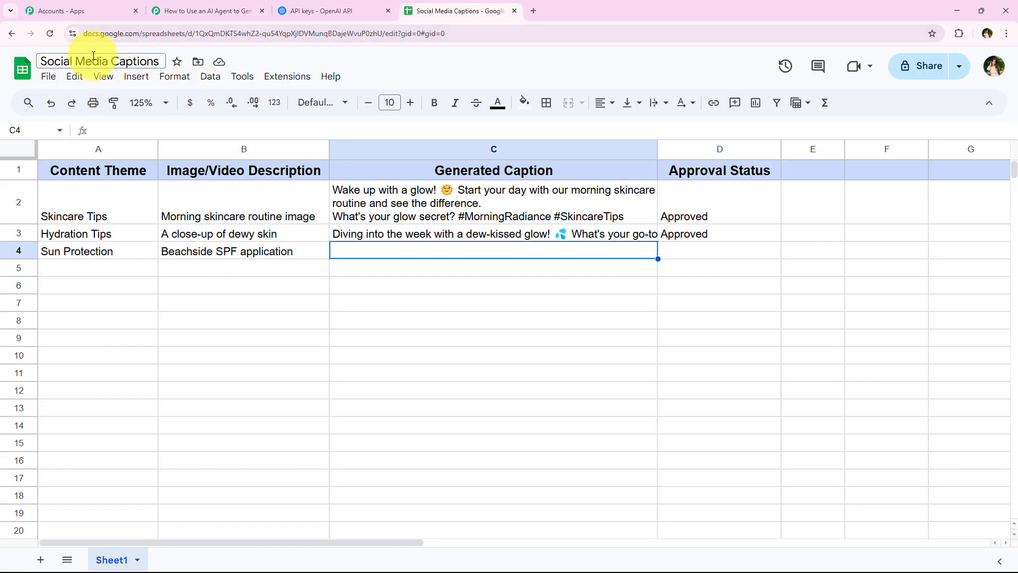
pyautogui.click(205, 16)
pyautogui.click(307, 175)
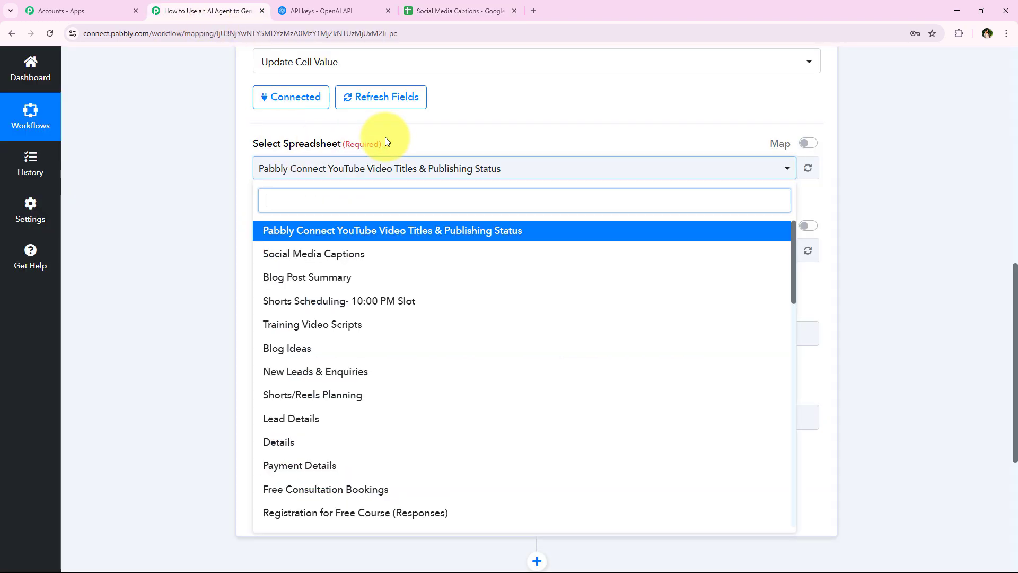
pyautogui.click(395, 253)
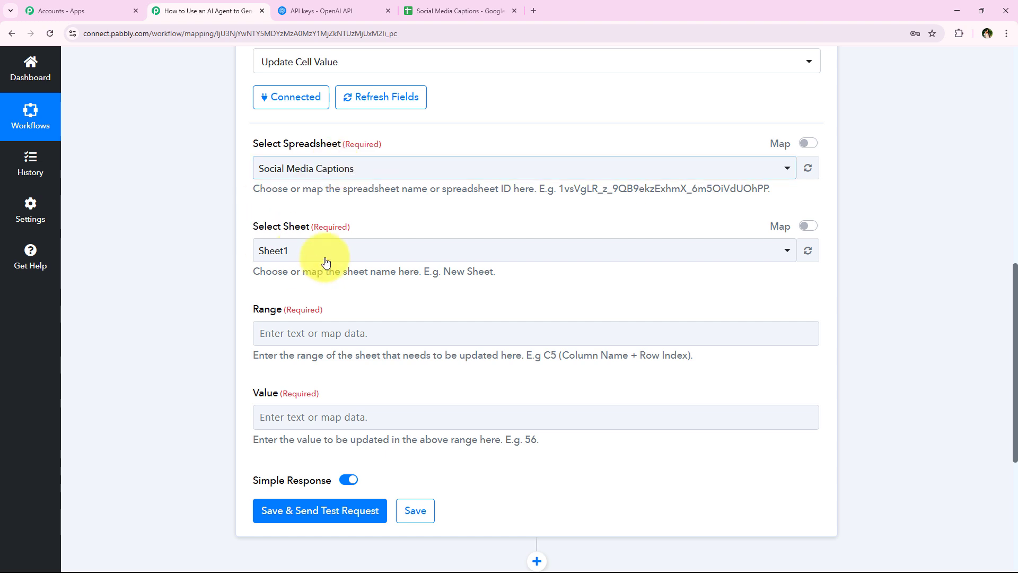
pyautogui.click(281, 252)
pyautogui.click(337, 312)
# - Check the Generated Caption cells C5 and C4 in the sheet, finding Sun Protection's caption empty
pyautogui.scroll(-1, 203, 301)
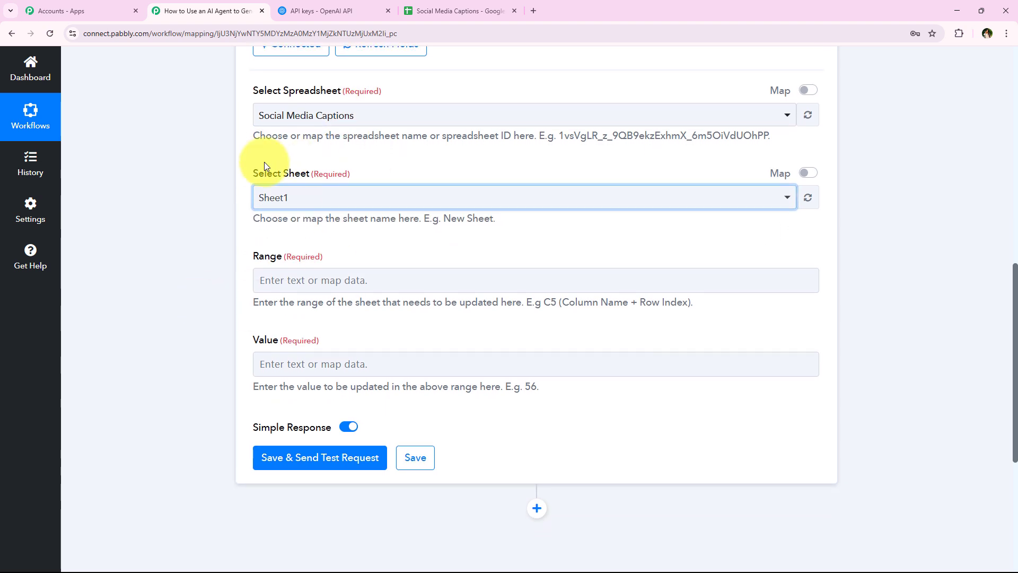
pyautogui.scroll(-1, 352, 313)
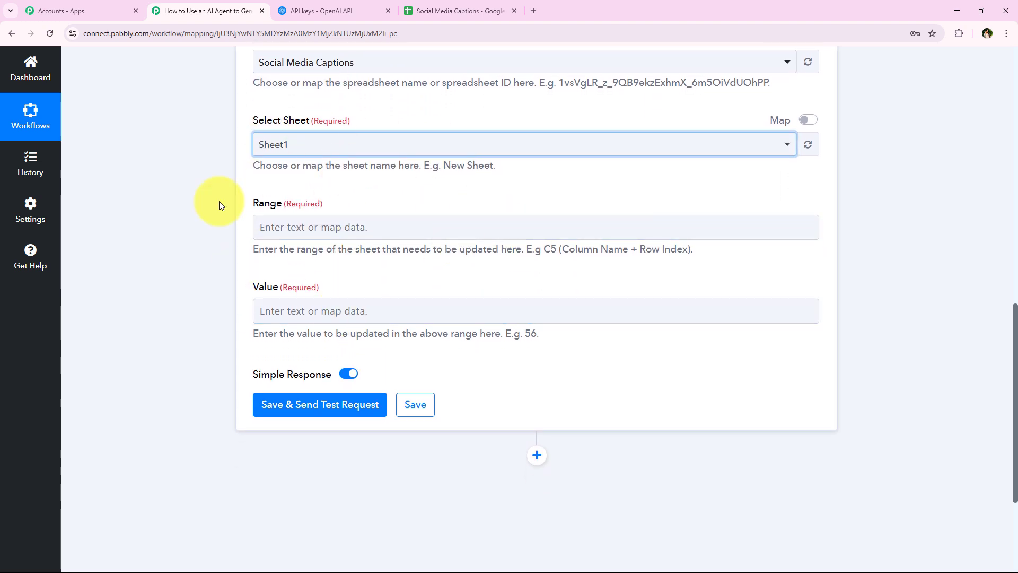
pyautogui.click(413, 10)
pyautogui.click(202, 316)
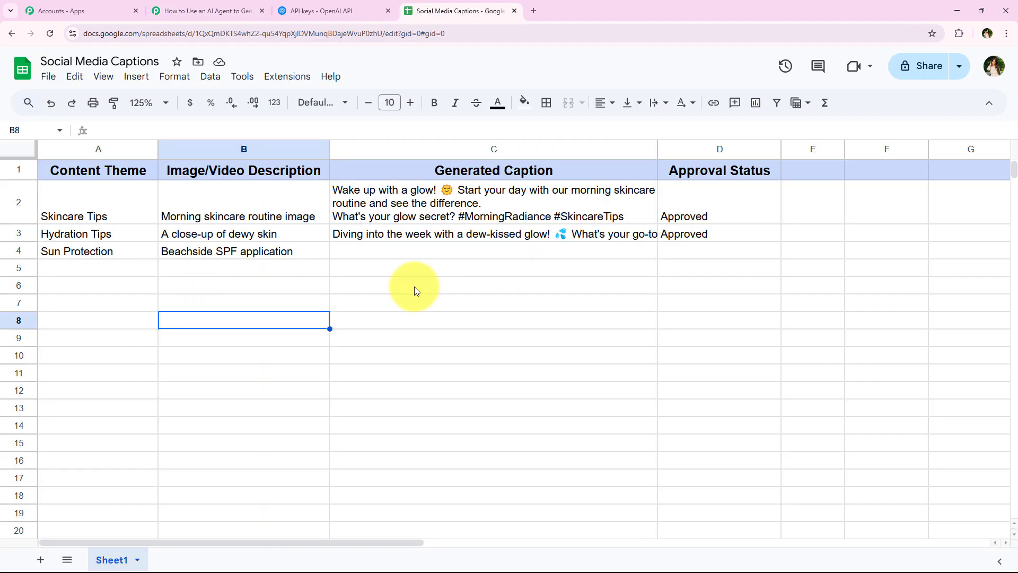
pyautogui.click(413, 271)
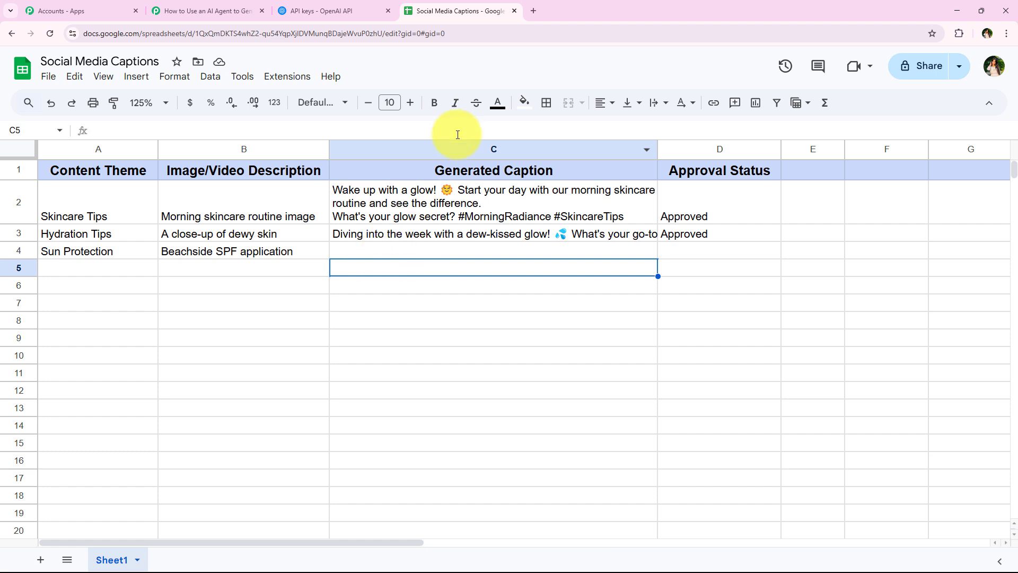
pyautogui.click(423, 253)
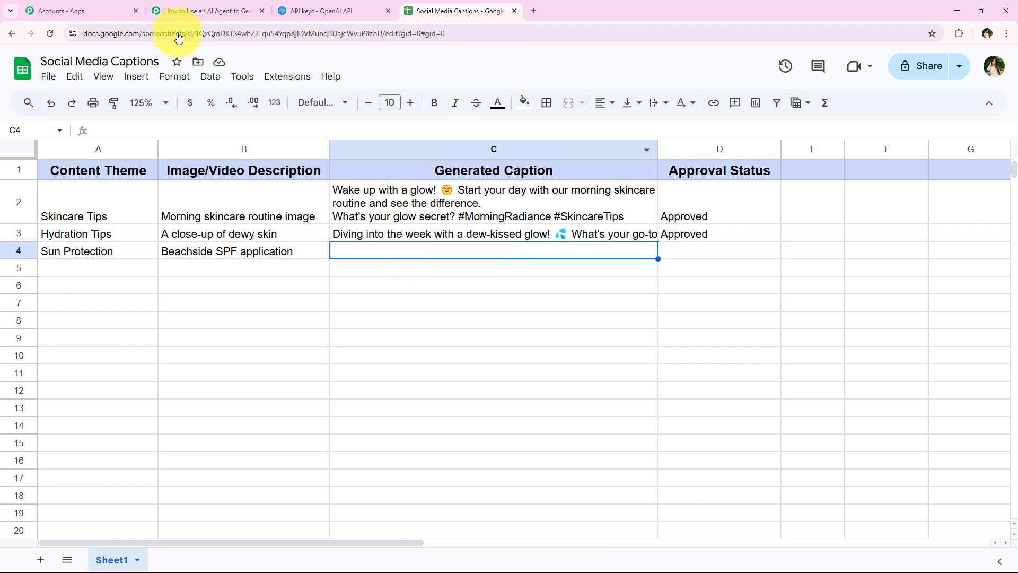
pyautogui.click(197, 10)
# - Start the Range field, then inspect cells A5, B5 and lower column A rows through A11
pyautogui.click(296, 232)
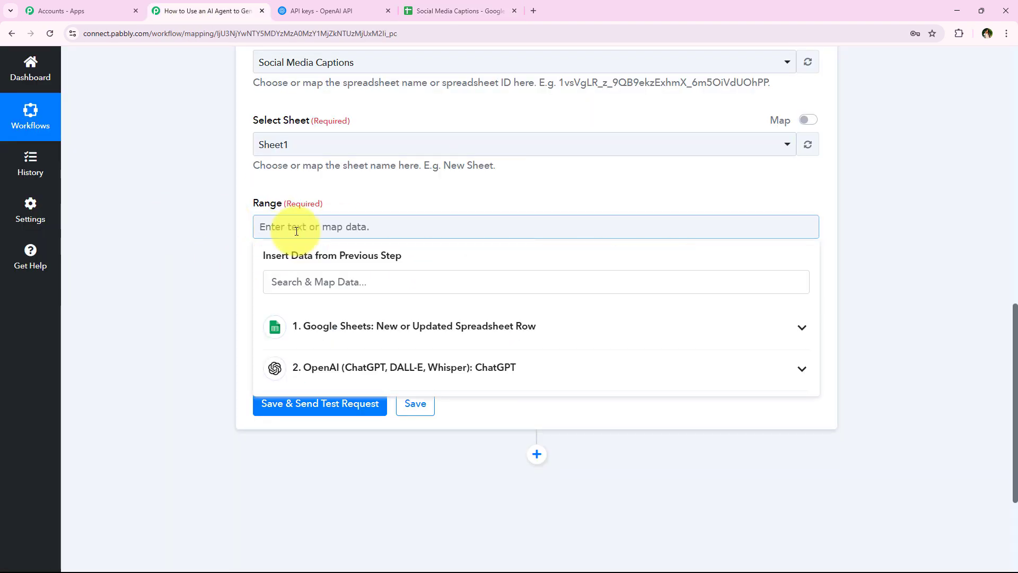
pyautogui.click(223, 232)
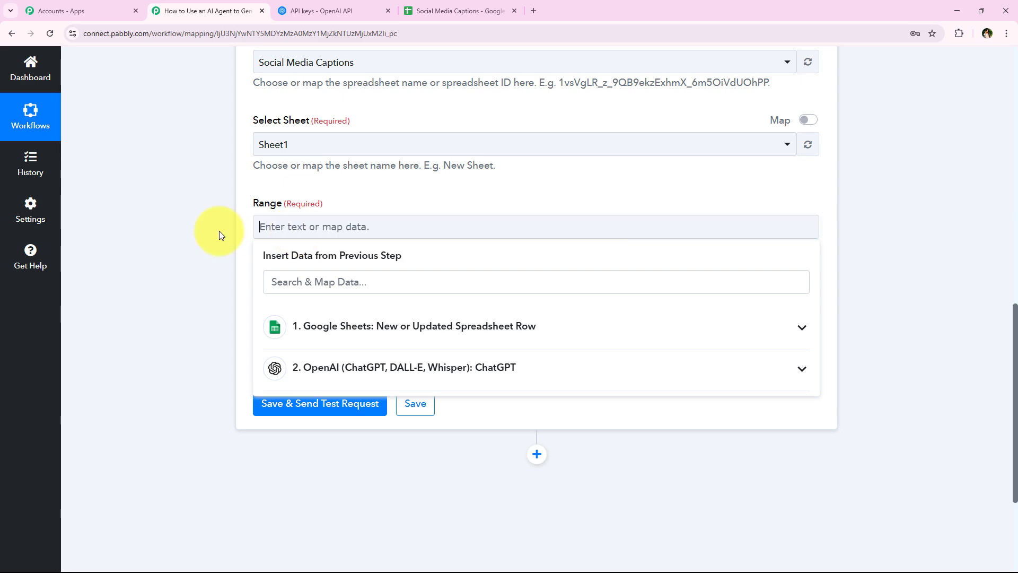
pyautogui.click(456, 11)
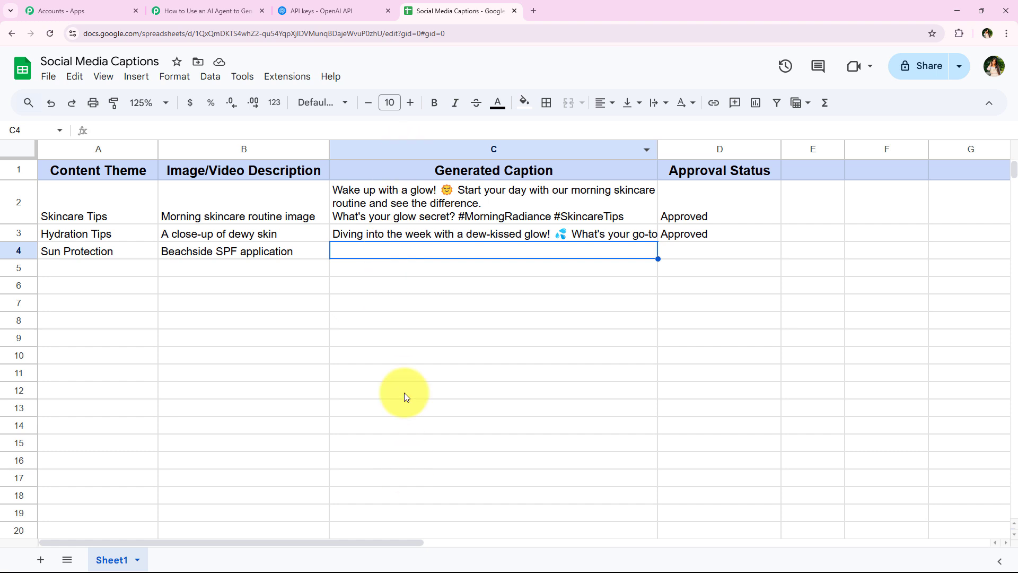
pyautogui.click(376, 271)
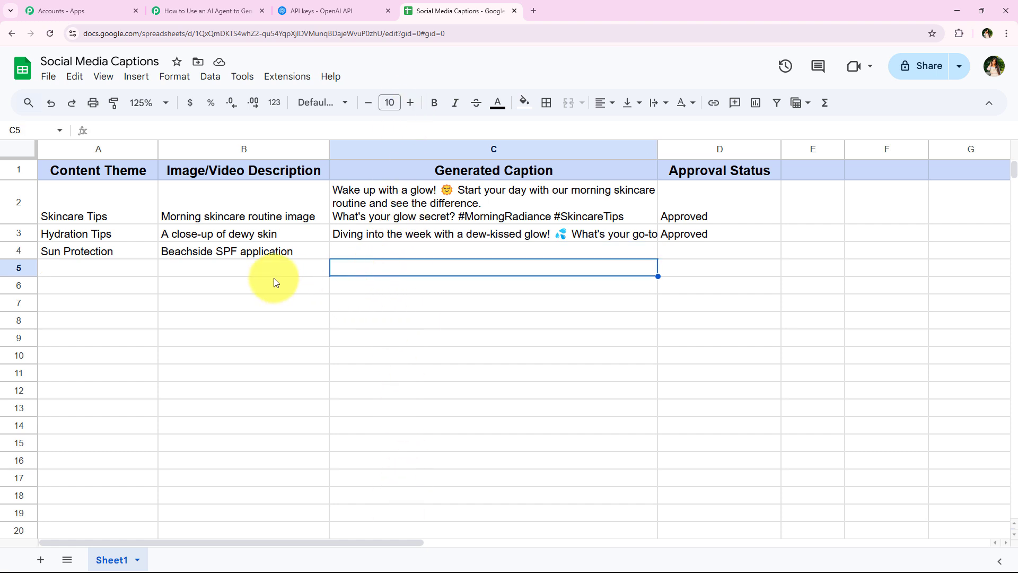
pyautogui.click(119, 269)
pyautogui.click(211, 271)
pyautogui.click(109, 272)
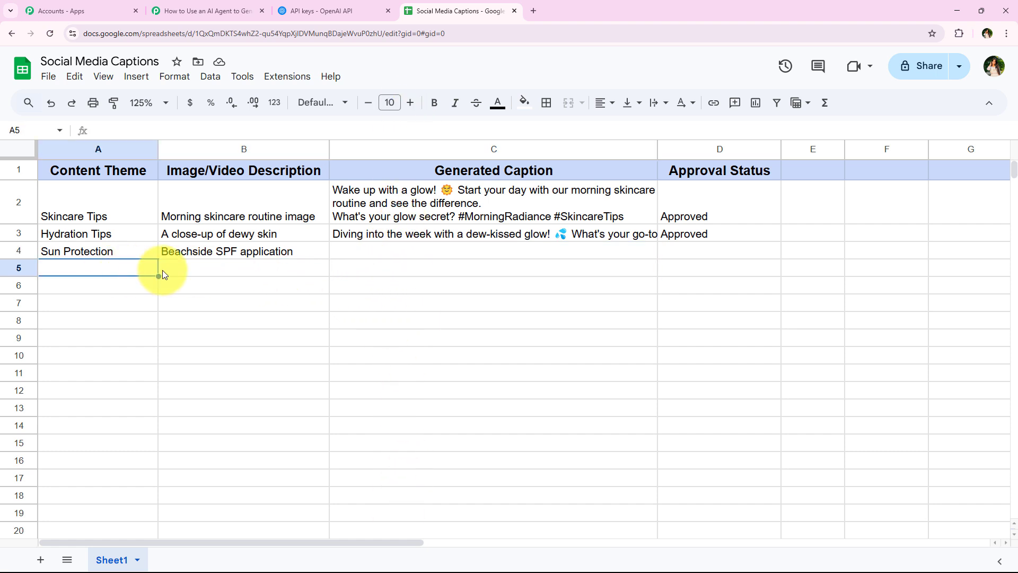
pyautogui.click(183, 269)
pyautogui.click(135, 292)
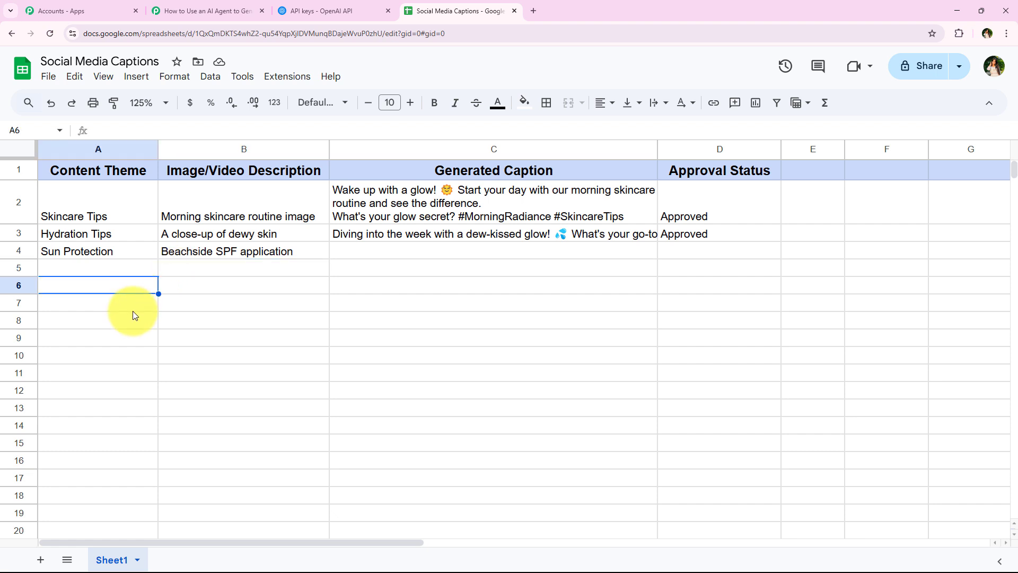
pyautogui.click(132, 307)
pyautogui.click(134, 340)
pyautogui.click(138, 380)
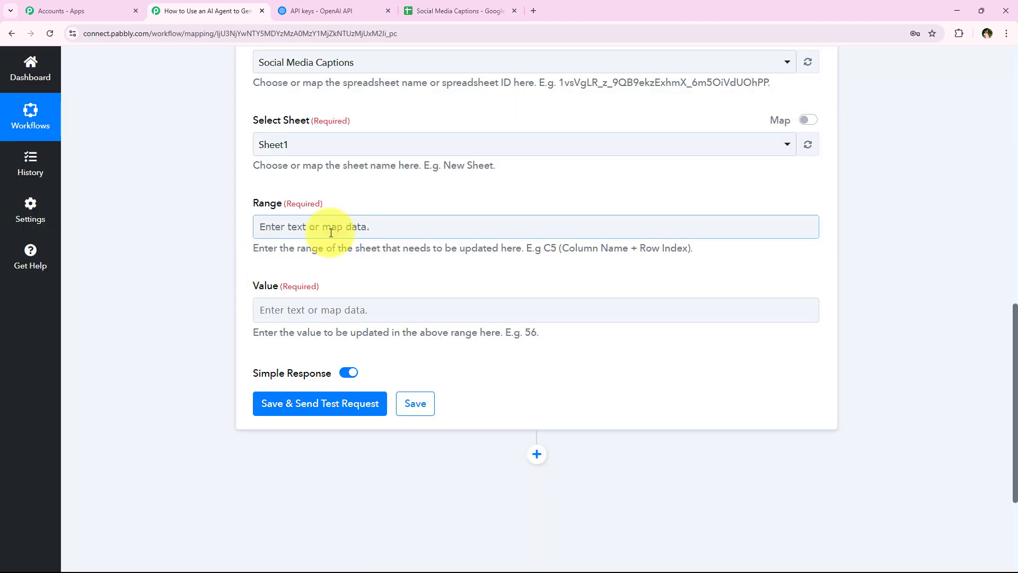
# - Step through Generated Caption cells C5 to C15 to confirm column C as the Range target
pyautogui.click(341, 227)
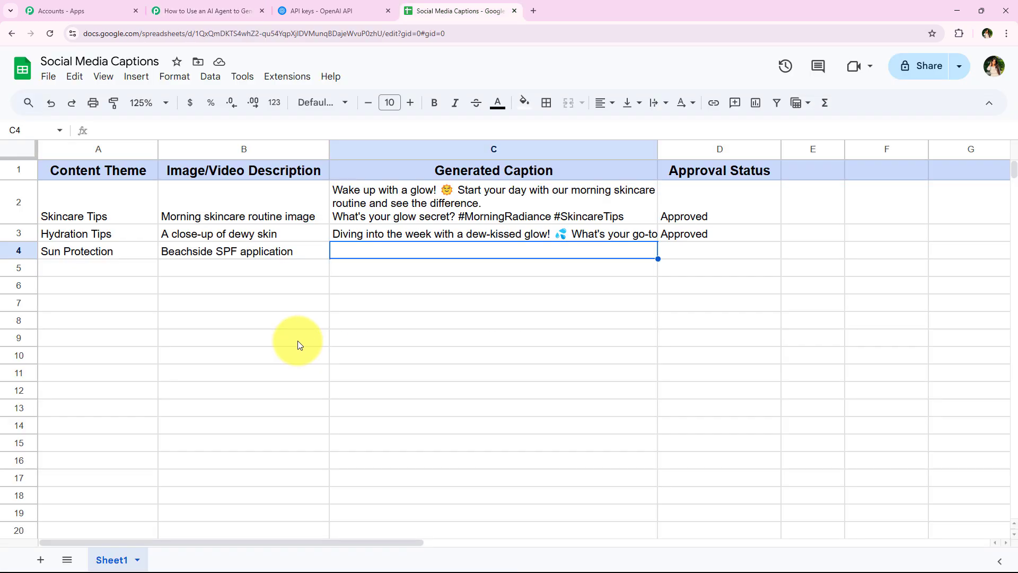
pyautogui.click(201, 11)
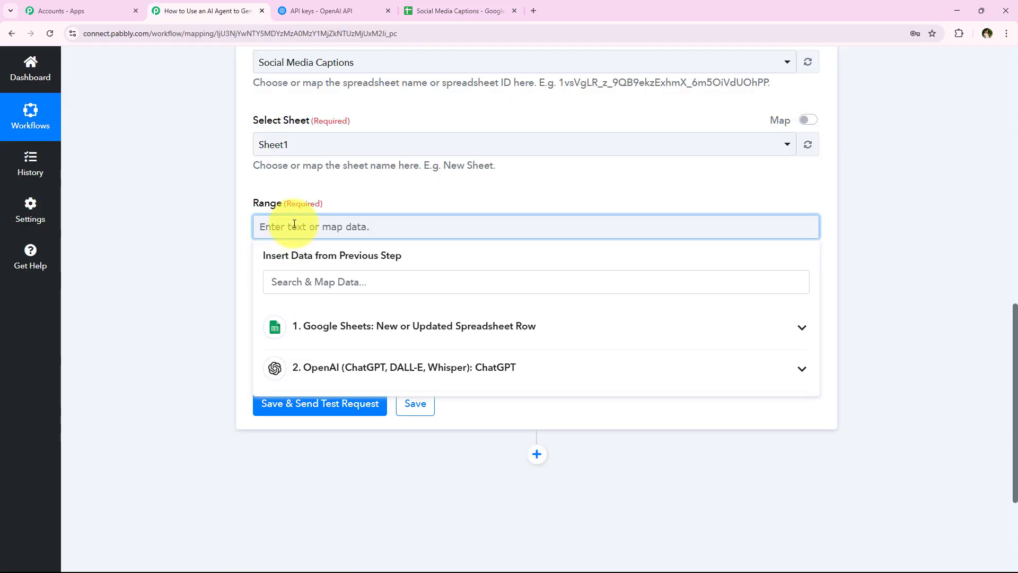
pyautogui.click(411, 10)
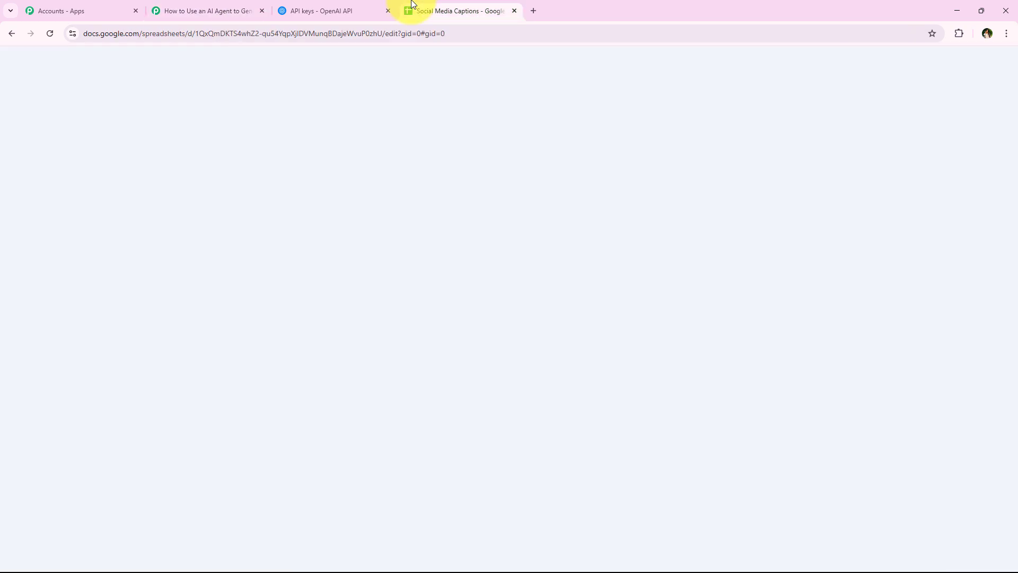
pyautogui.click(392, 272)
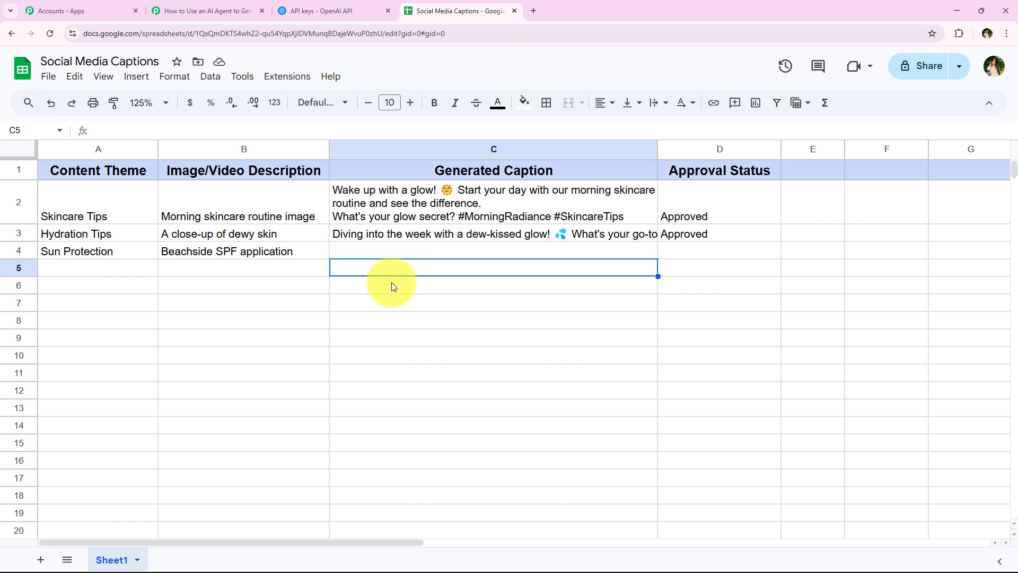
pyautogui.press('Down')
pyautogui.press('Down')
pyautogui.press('Down')
pyautogui.press('Down')
pyautogui.press('Down')
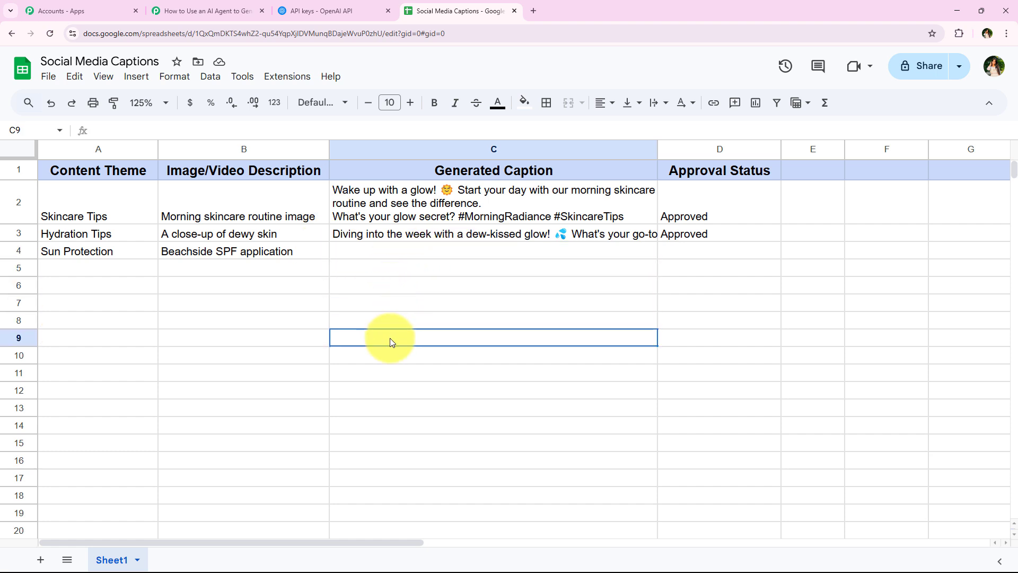
pyautogui.click(388, 388)
pyautogui.click(390, 447)
pyautogui.click(376, 273)
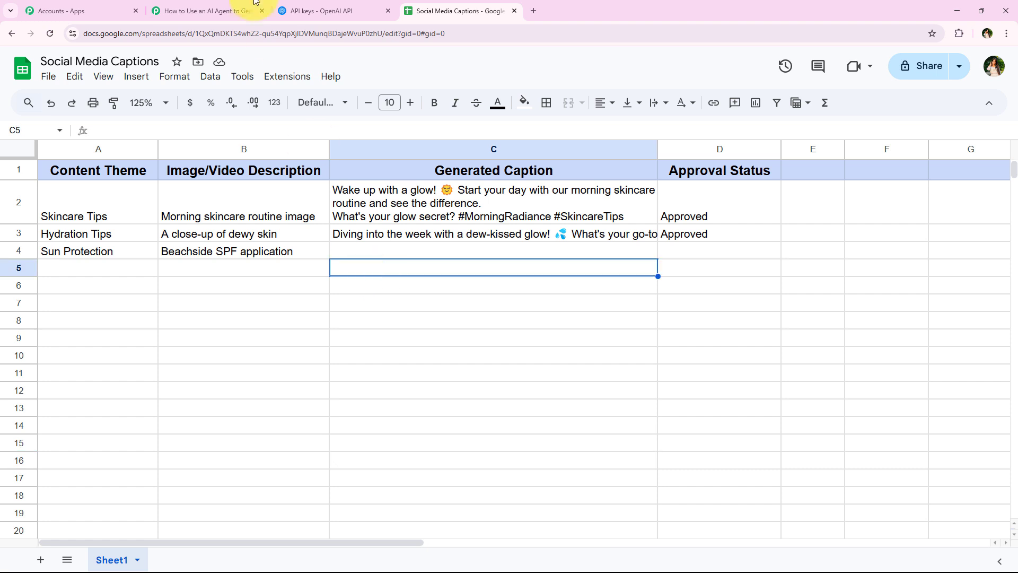
pyautogui.click(204, 11)
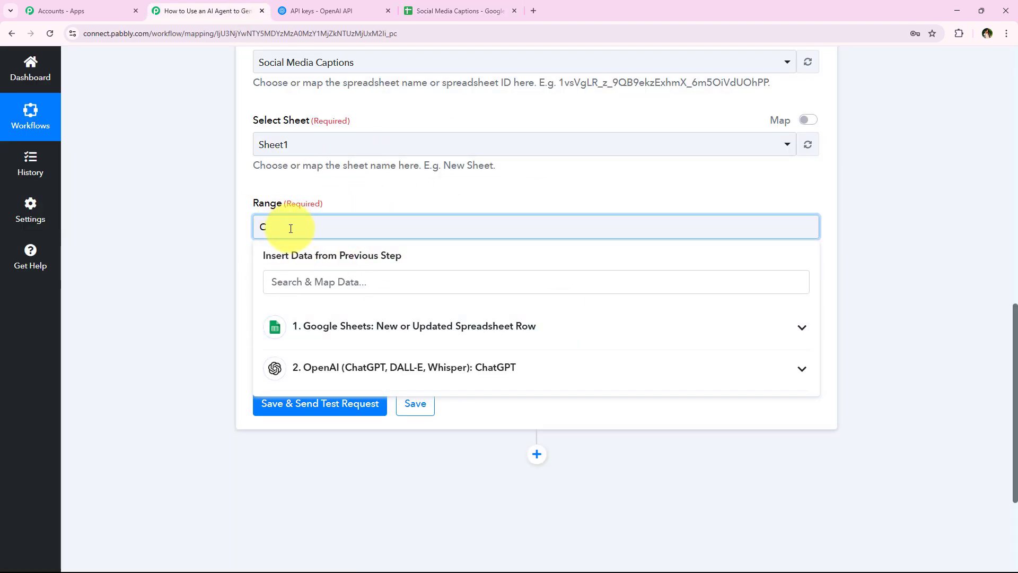
# - Append the trigger's RowIndex after C so the Range targets the row's caption cell (C4)
pyautogui.click(464, 326)
pyautogui.scroll(-1, 419, 434)
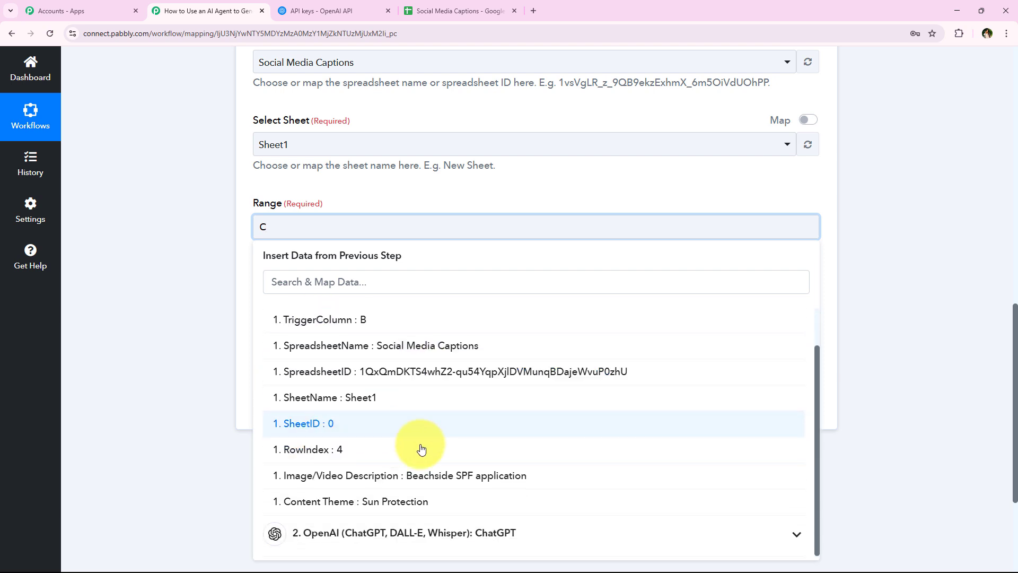
pyautogui.click(392, 450)
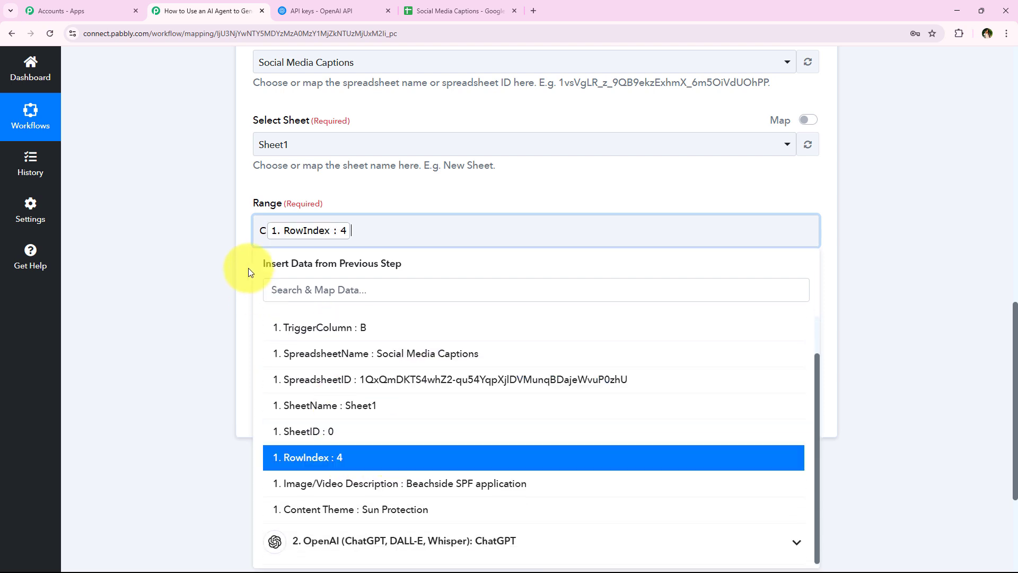
pyautogui.click(231, 234)
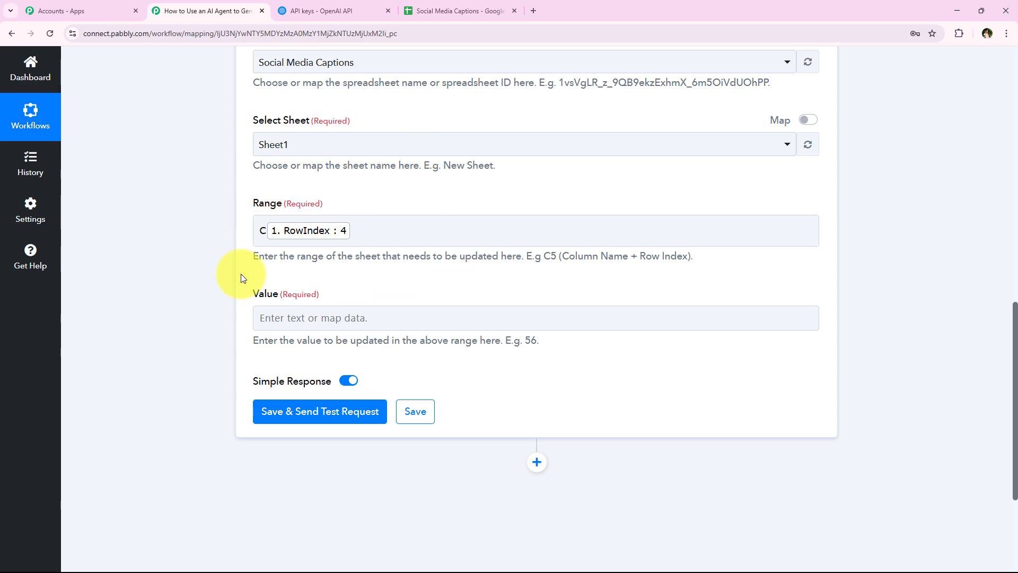
pyautogui.scroll(-1, 241, 279)
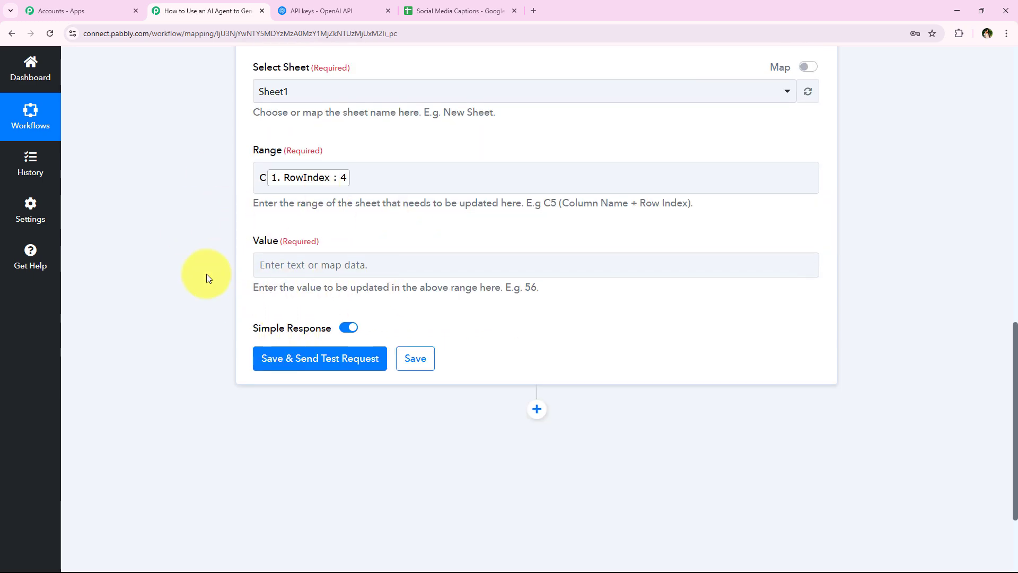
pyautogui.scroll(-1, 205, 274)
# - Bring up the earlier-step data list for the update's Value field
pyautogui.click(455, 11)
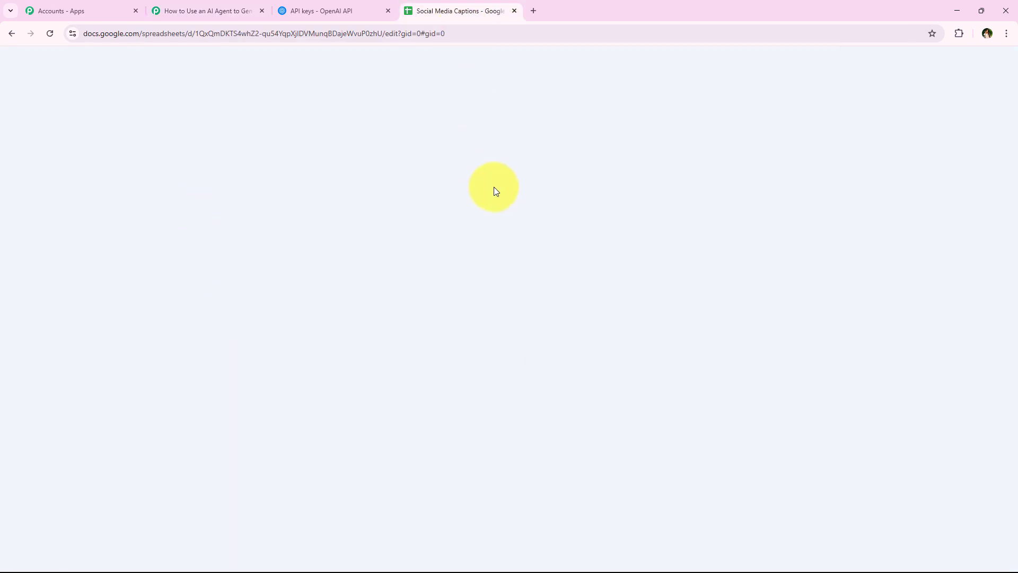
pyautogui.click(204, 11)
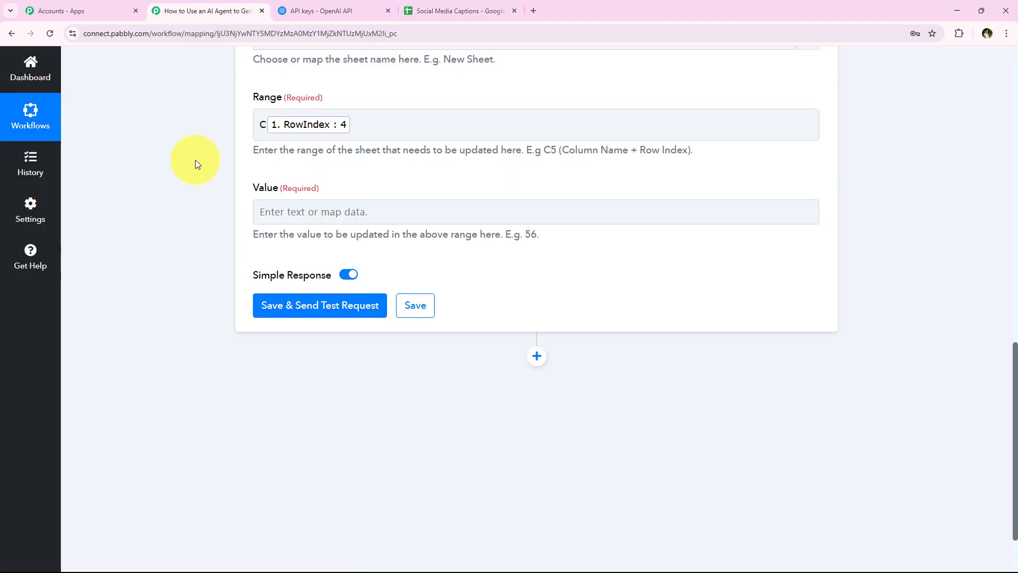
pyautogui.click(318, 211)
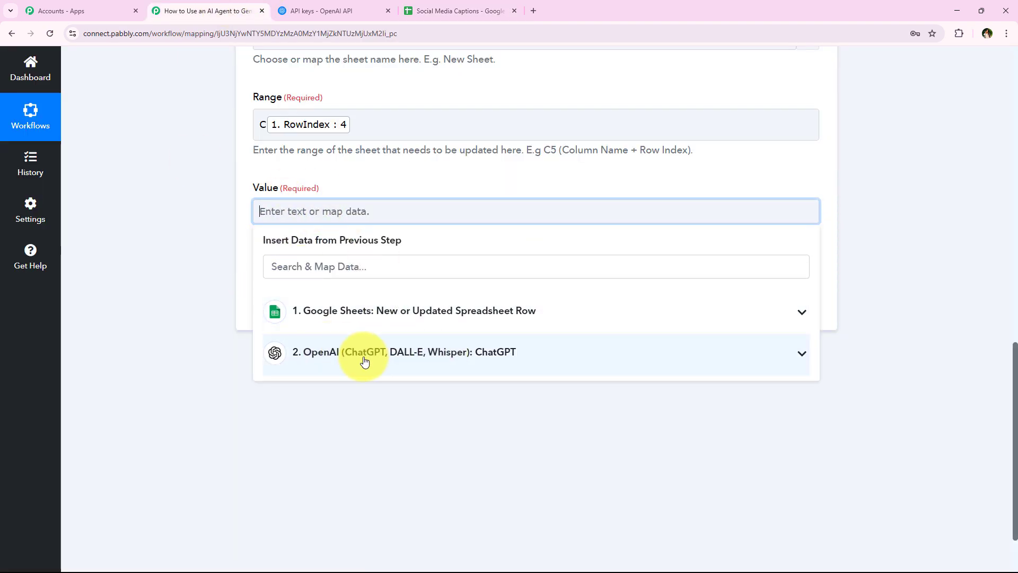
# - Map ChatGPT's Choices 0 Message Content into the Value field
pyautogui.click(552, 367)
pyautogui.scroll(-4, 536, 470)
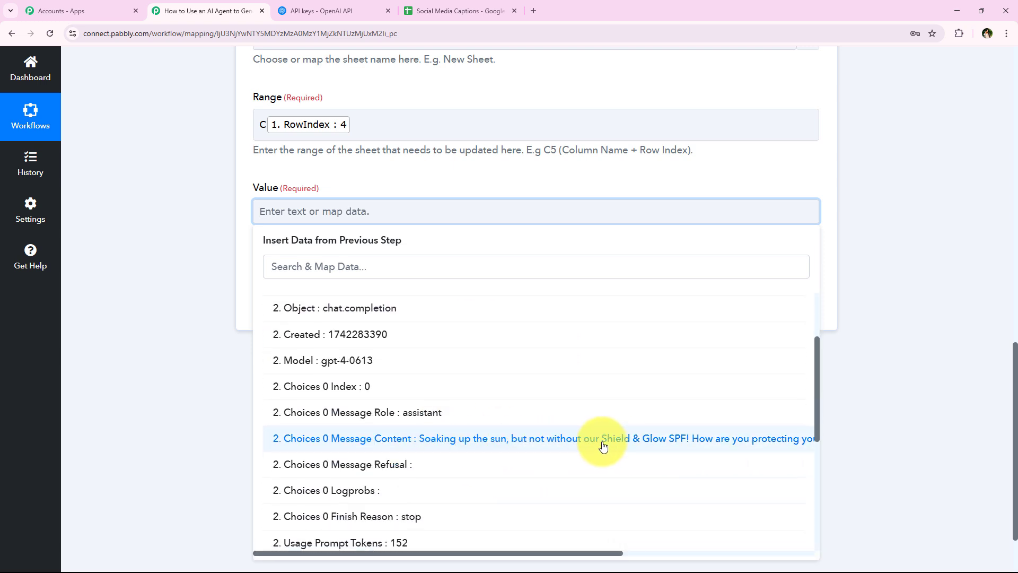
pyautogui.click(634, 447)
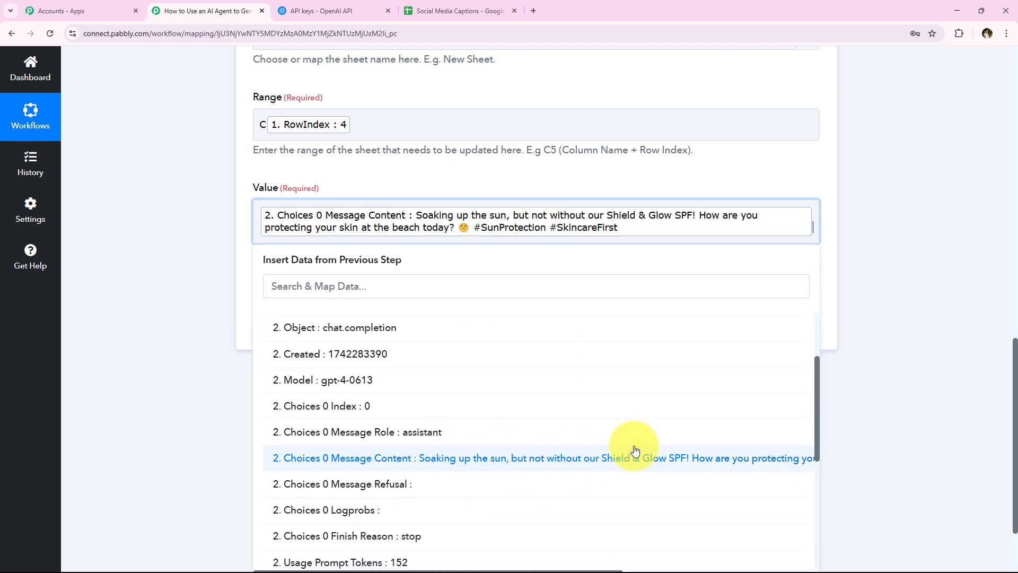
pyautogui.click(200, 214)
# - Save and send a test request, writing the caption into Sheet1!C4
pyautogui.click(309, 329)
pyautogui.scroll(-1, 180, 310)
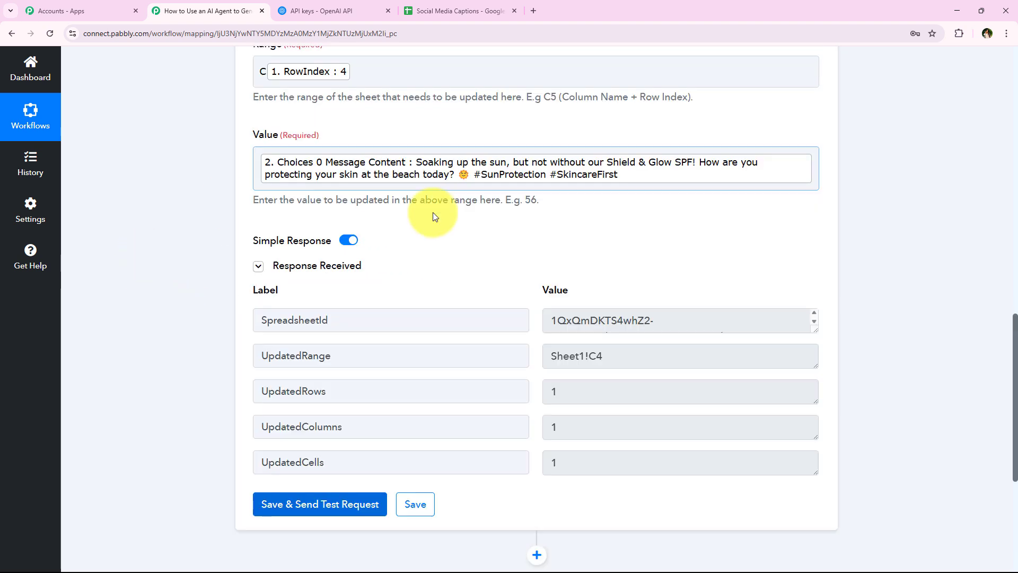
pyautogui.middleClick(206, 374)
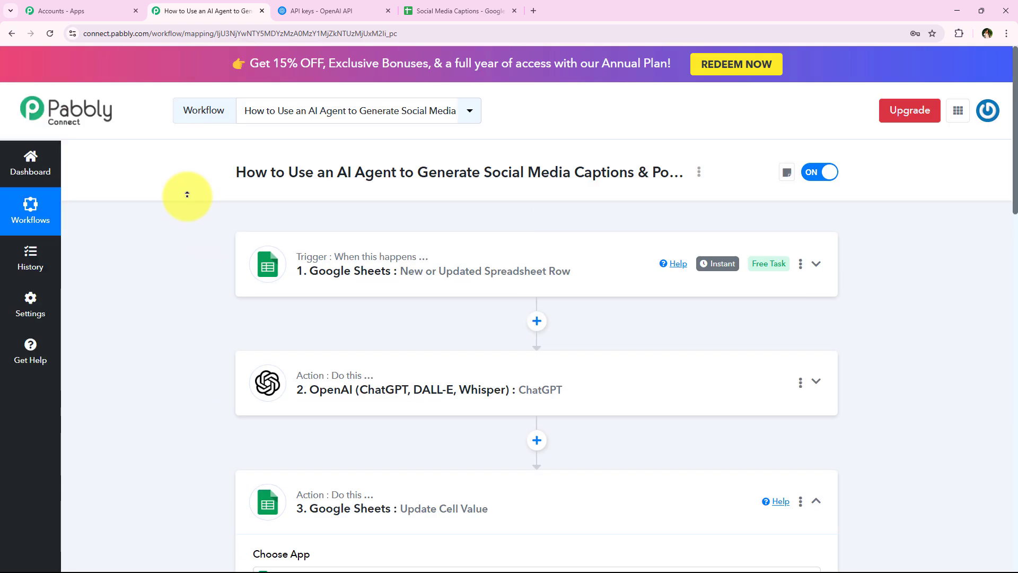
pyautogui.middleClick(186, 194)
pyautogui.scroll(-3, 171, 289)
pyautogui.click(397, 326)
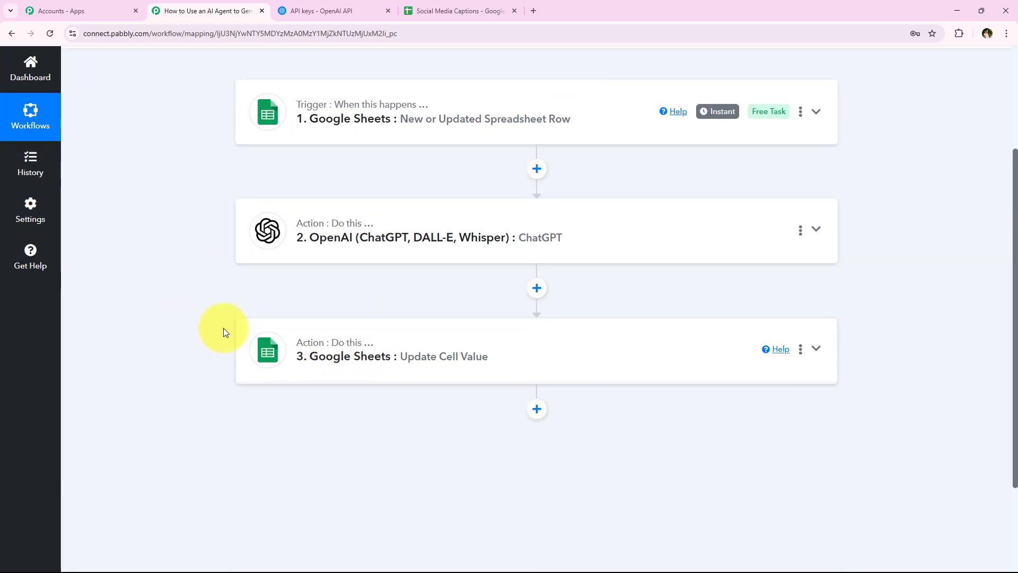
pyautogui.scroll(3, 220, 329)
pyautogui.click(459, 10)
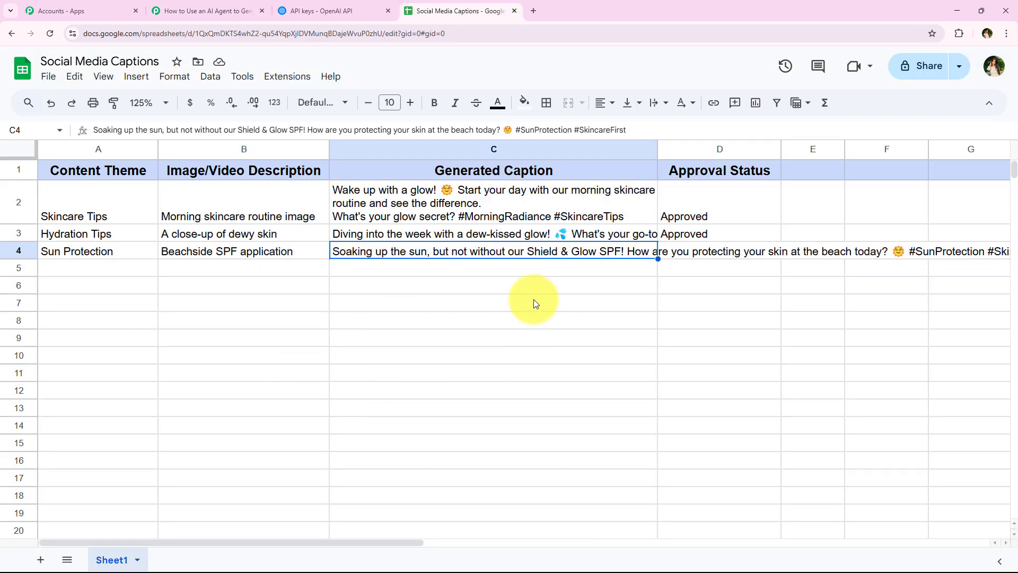
pyautogui.doubleClick(539, 254)
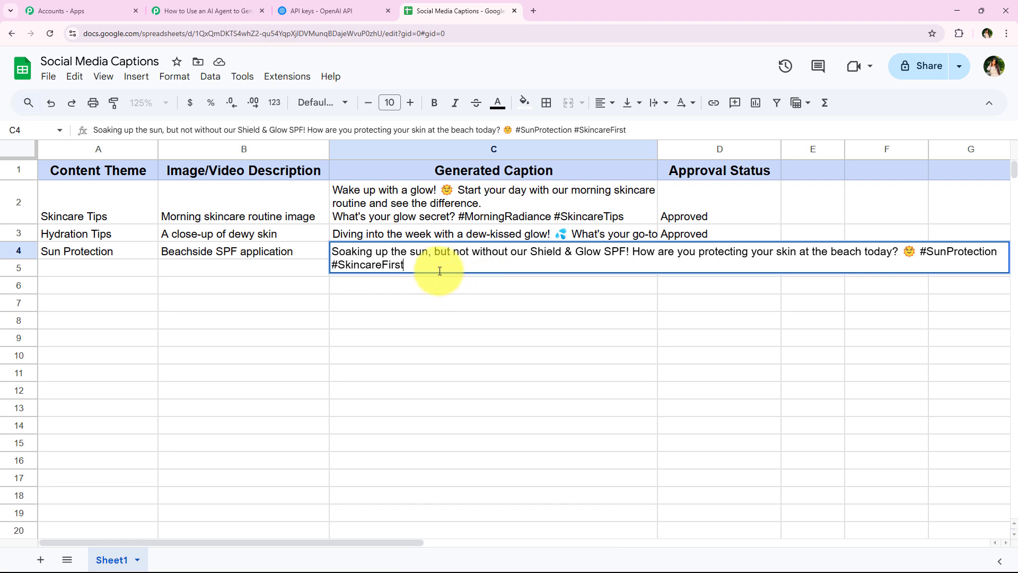
pyautogui.click(449, 288)
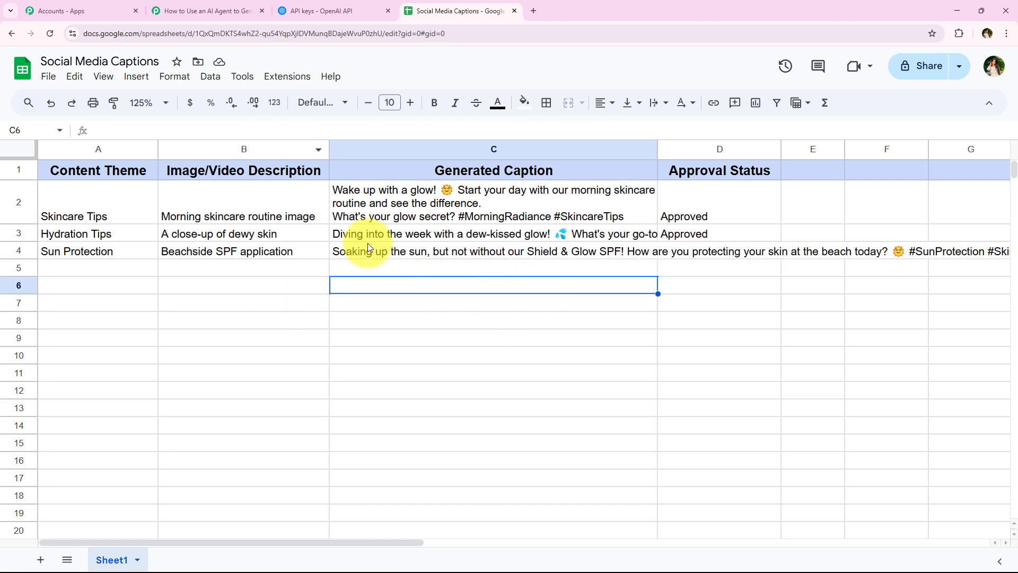
pyautogui.click(202, 11)
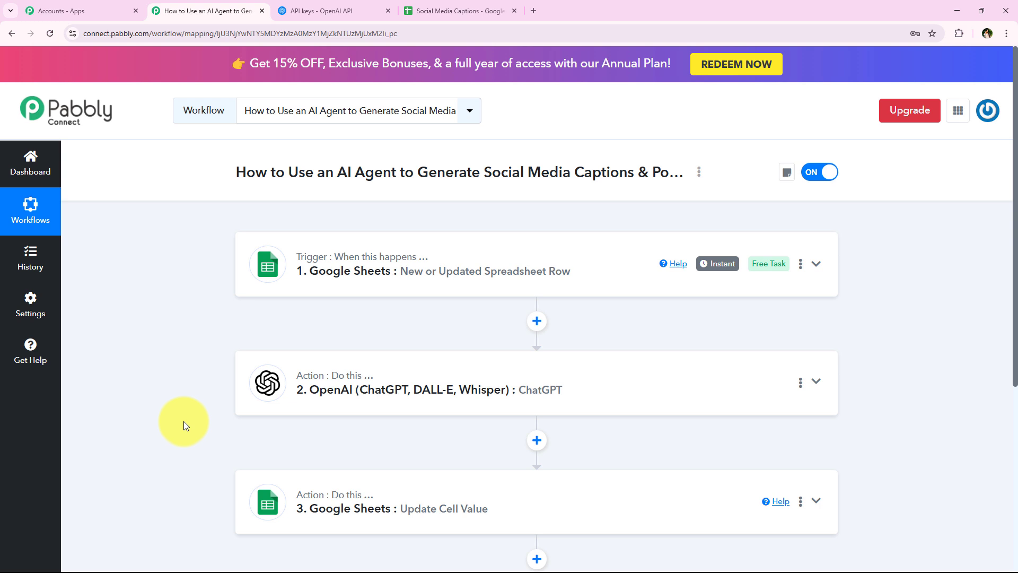
# - Enter Night Routine in A5 and paste 'Night cream application' into B5
pyautogui.click(460, 3)
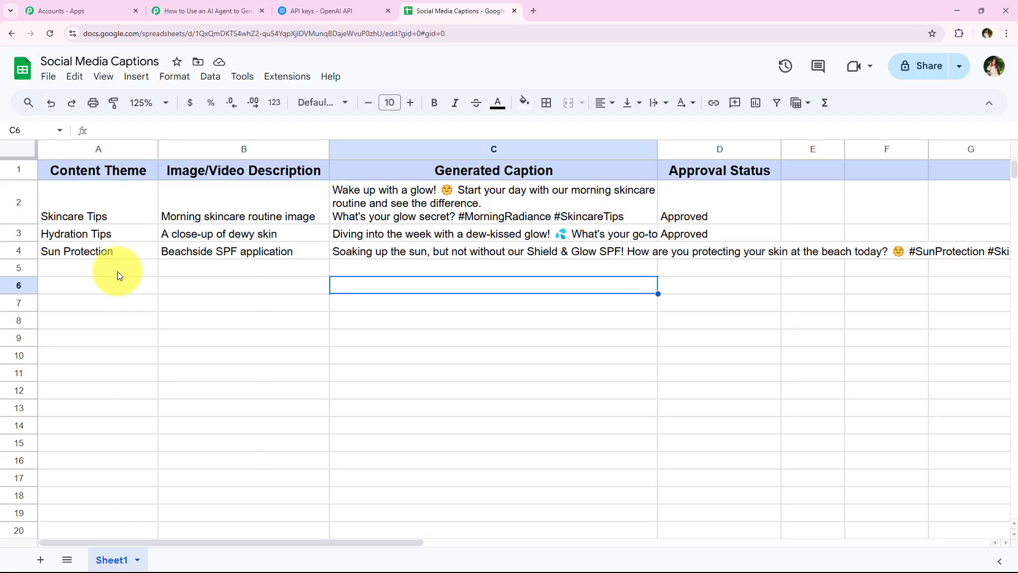
pyautogui.click(117, 272)
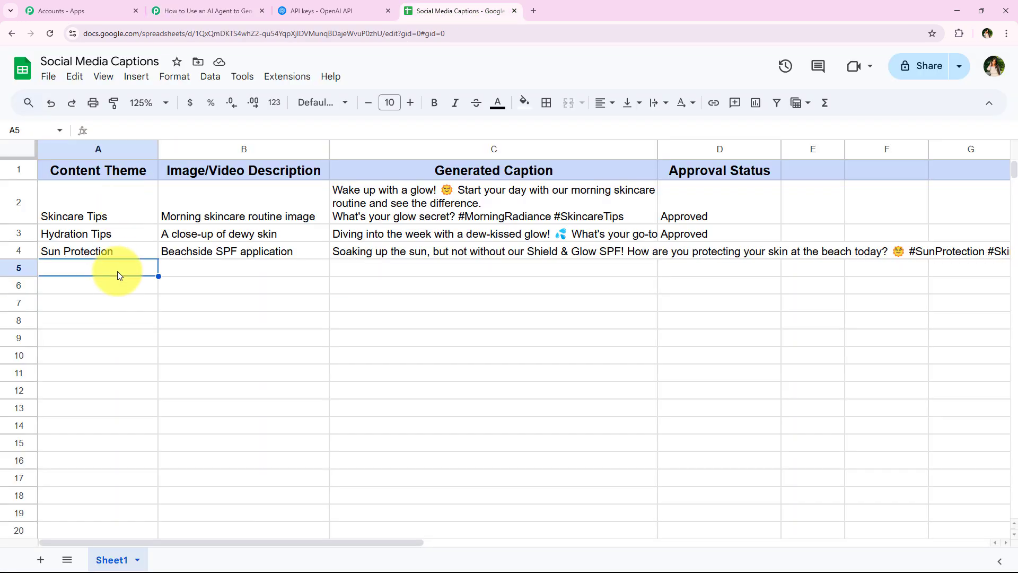
pyautogui.click(214, 272)
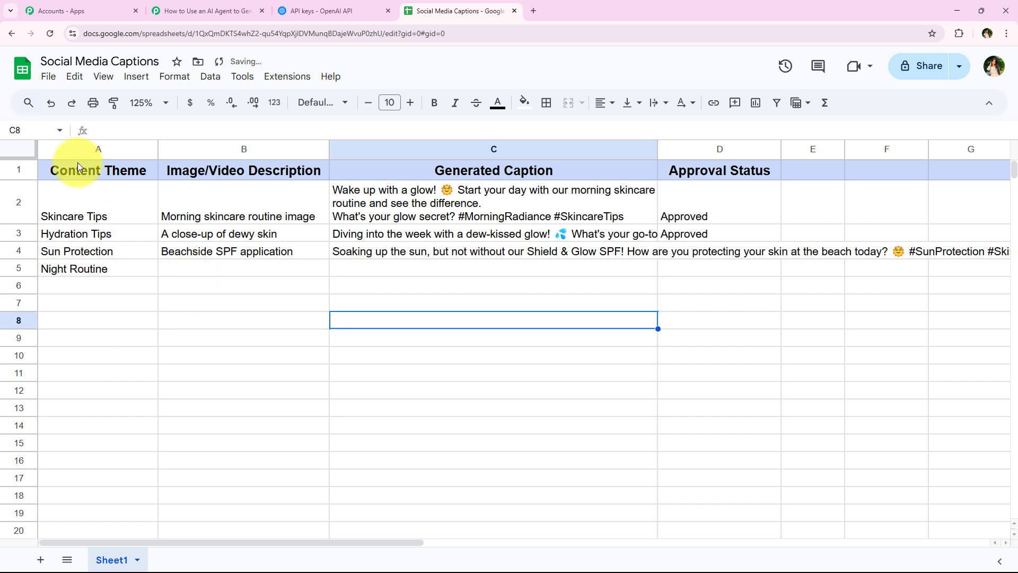
pyautogui.click(196, 268)
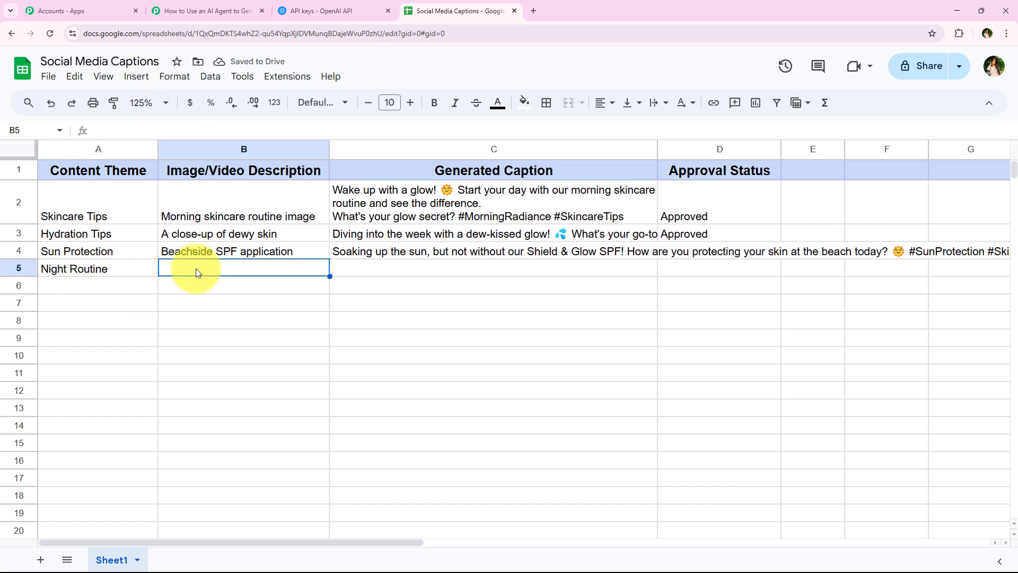
pyautogui.write('Night cream application')
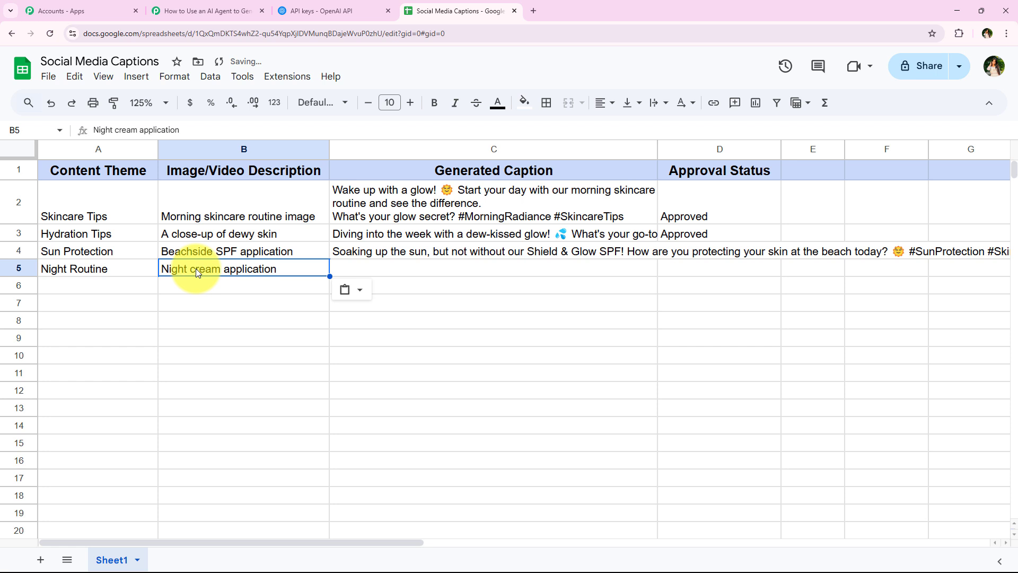
pyautogui.click(211, 282)
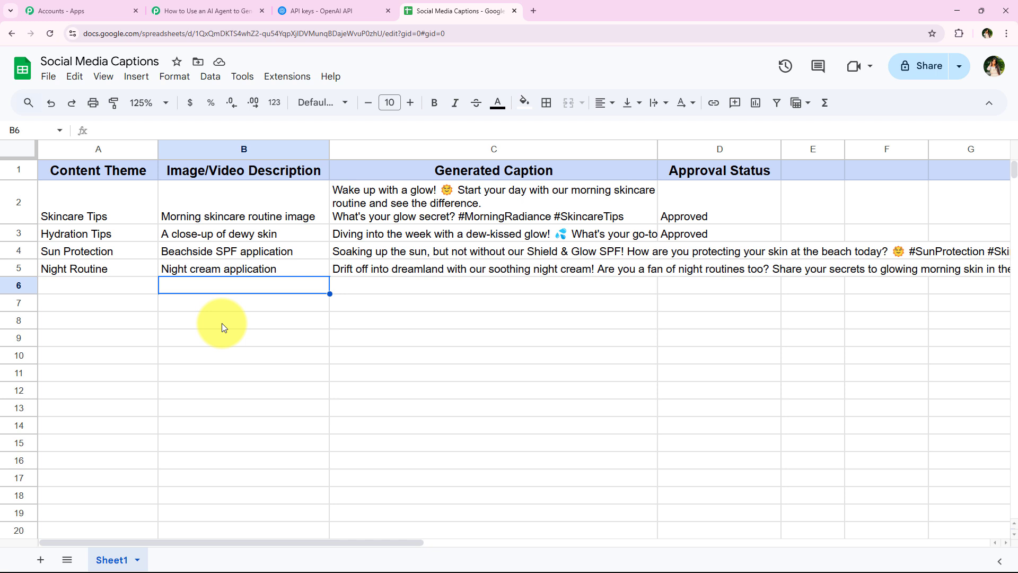
# - Read the generated night-cream caption in cell C5
pyautogui.doubleClick(497, 271)
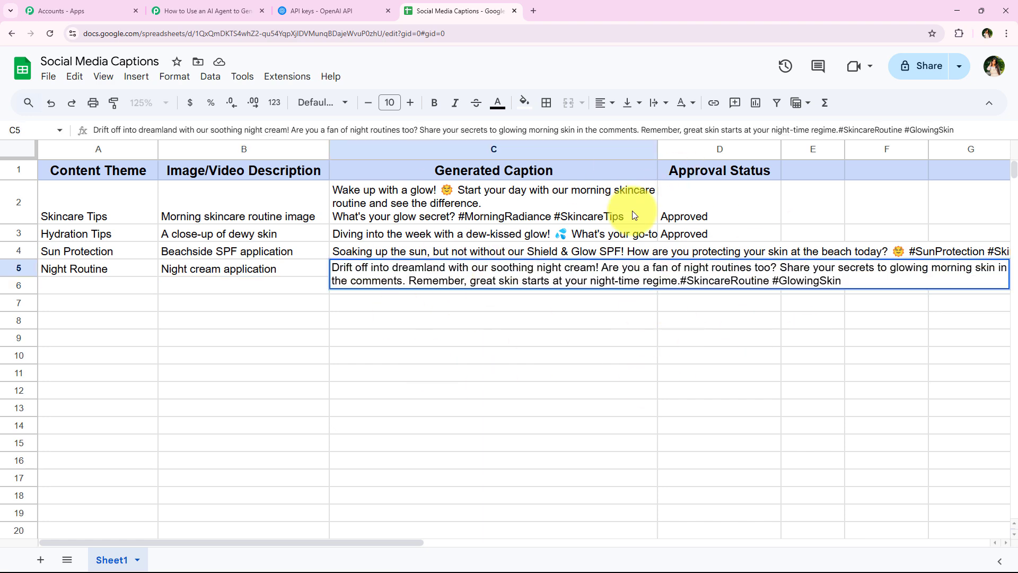
pyautogui.moveTo(418, 540); pyautogui.dragTo(456, 540)
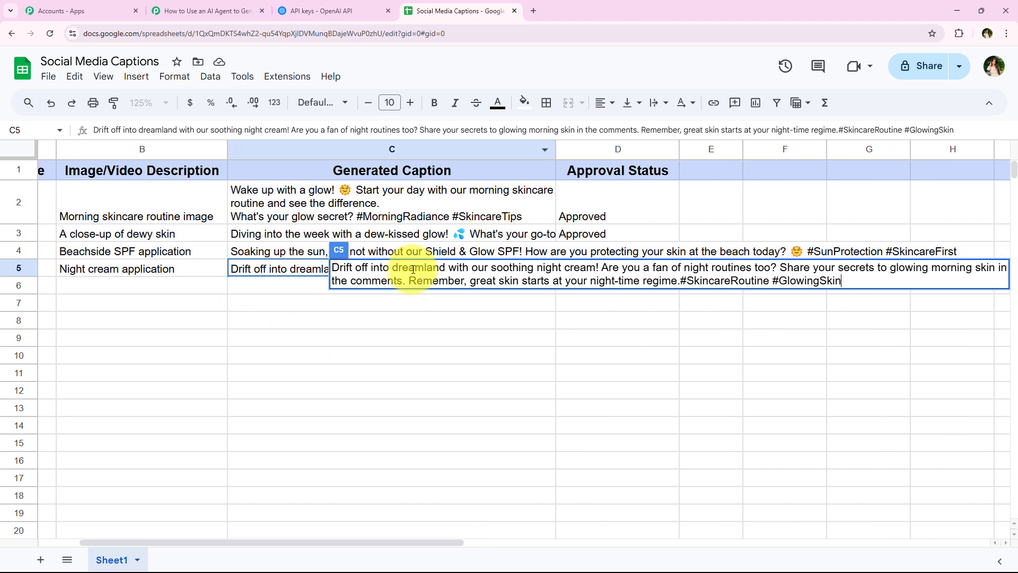
pyautogui.click(277, 323)
pyautogui.click(200, 291)
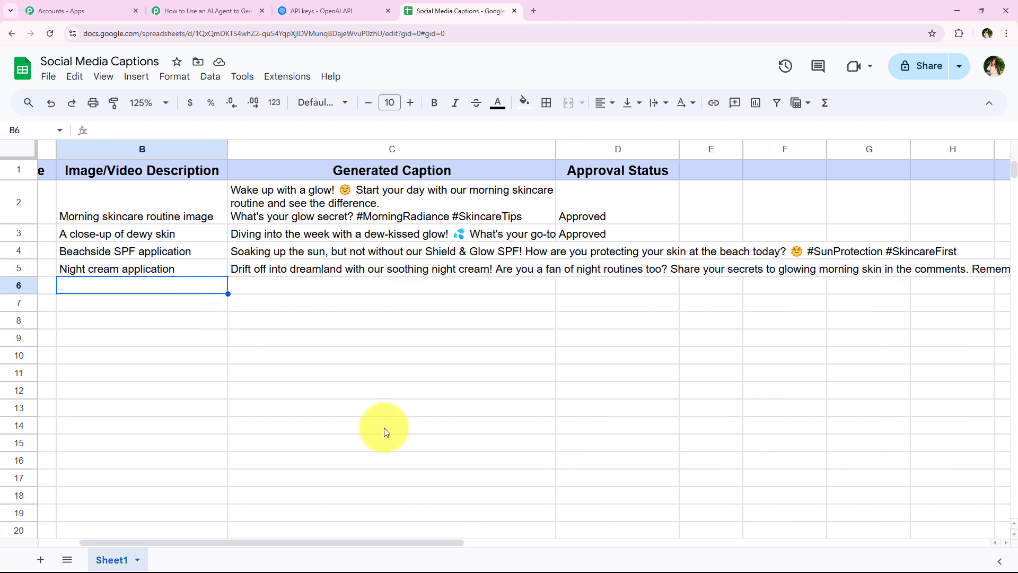
pyautogui.moveTo(431, 539); pyautogui.dragTo(387, 540)
# - Compare row 5's cells with the Pabbly workflow, ending back on the workflow
pyautogui.click(239, 11)
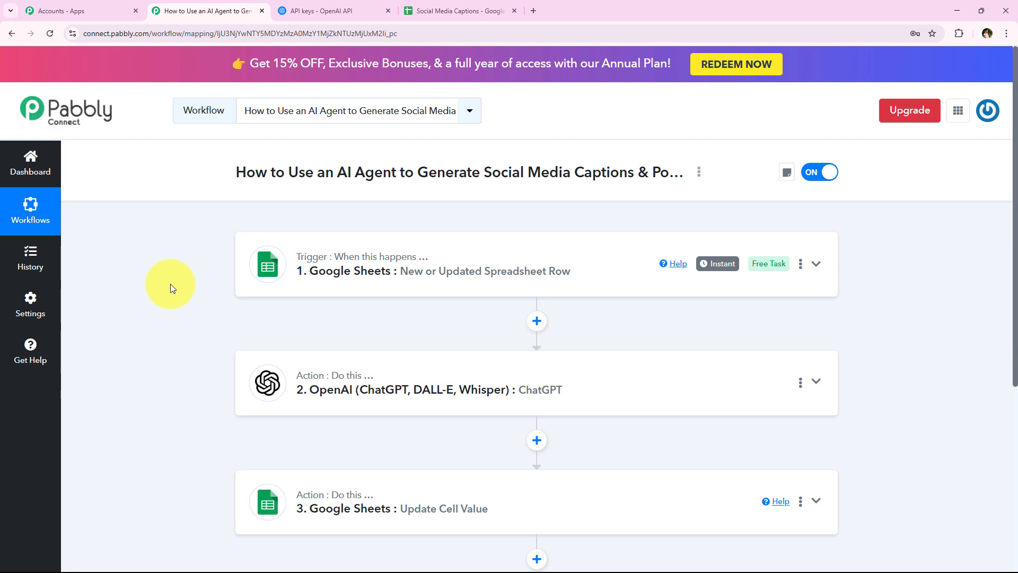
pyautogui.click(456, 11)
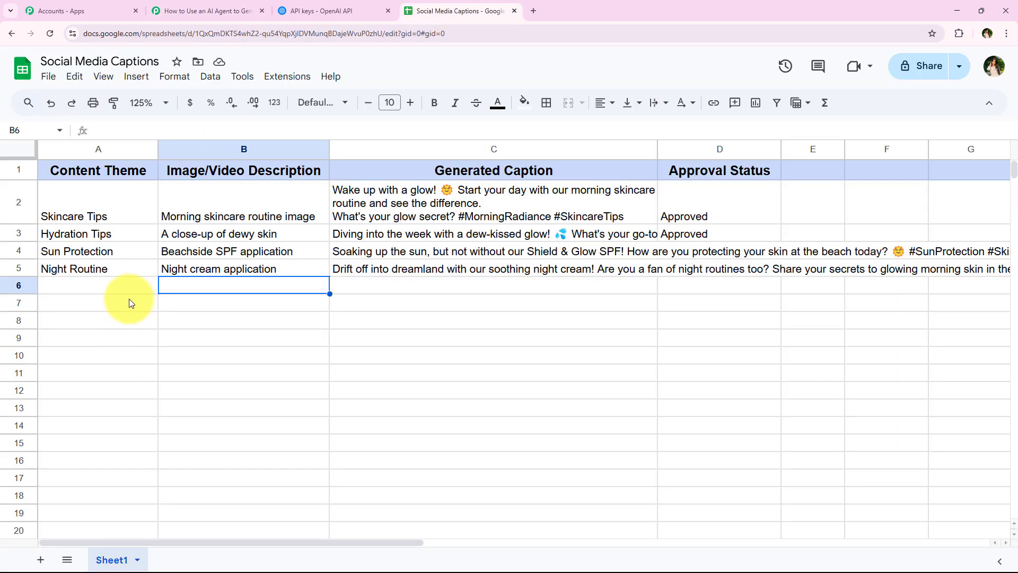
pyautogui.click(127, 286)
pyautogui.click(212, 284)
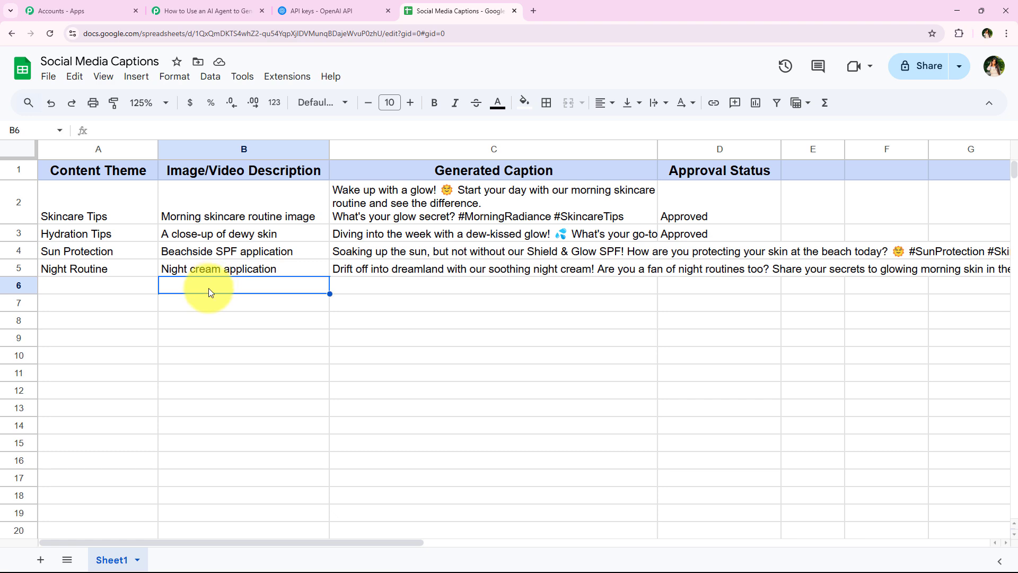
pyautogui.click(206, 10)
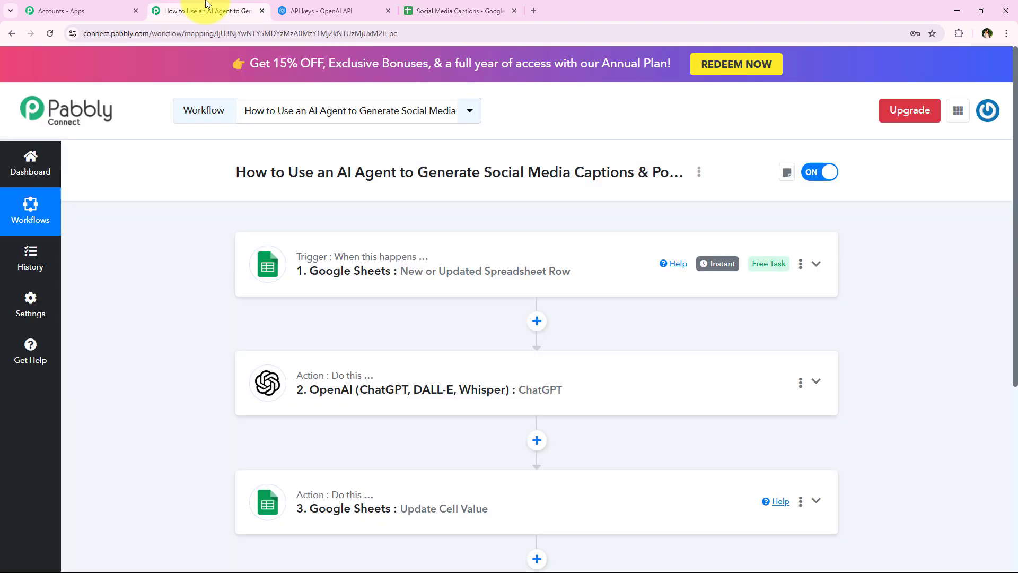
pyautogui.click(416, 10)
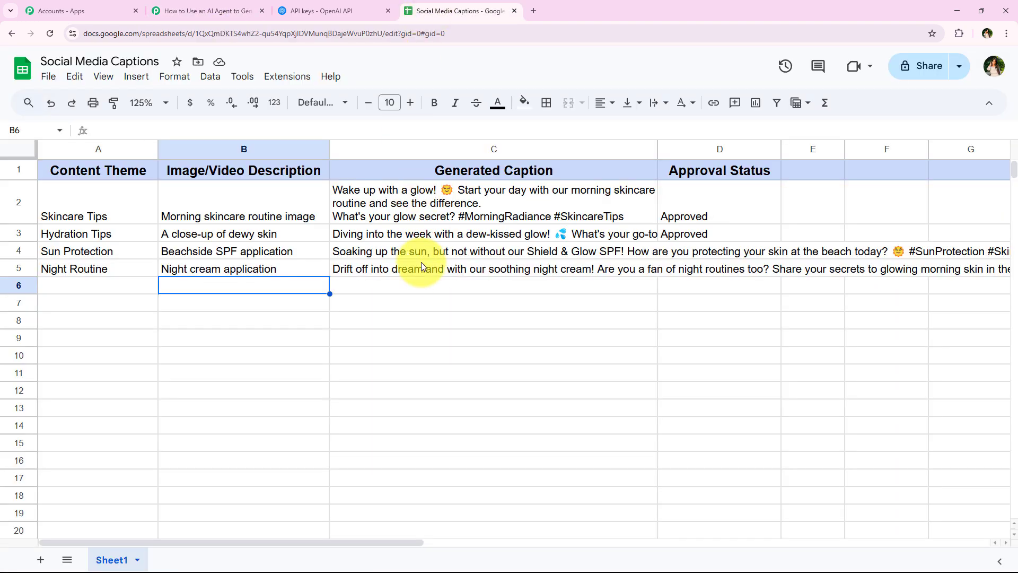
pyautogui.click(387, 286)
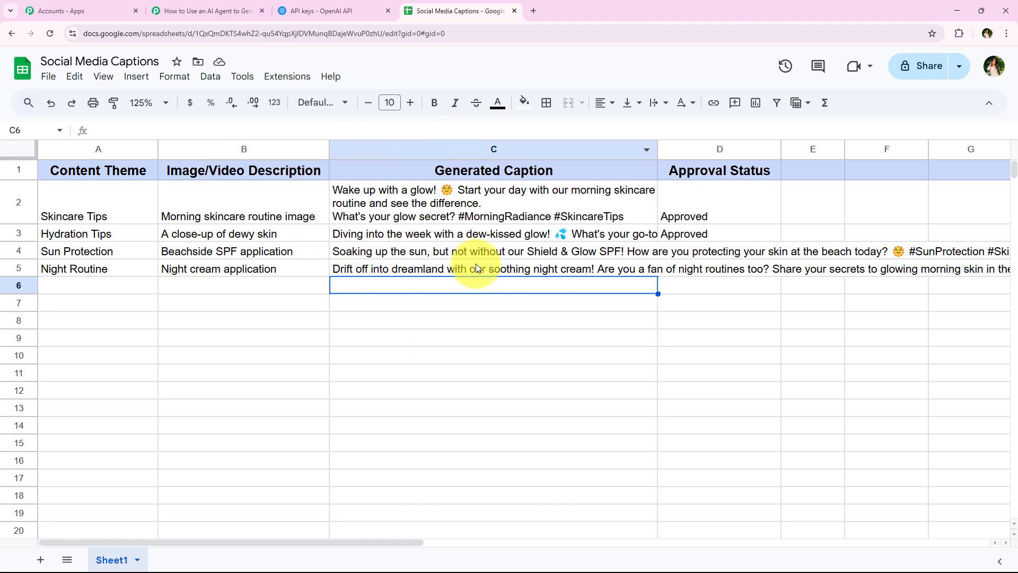
pyautogui.click(206, 10)
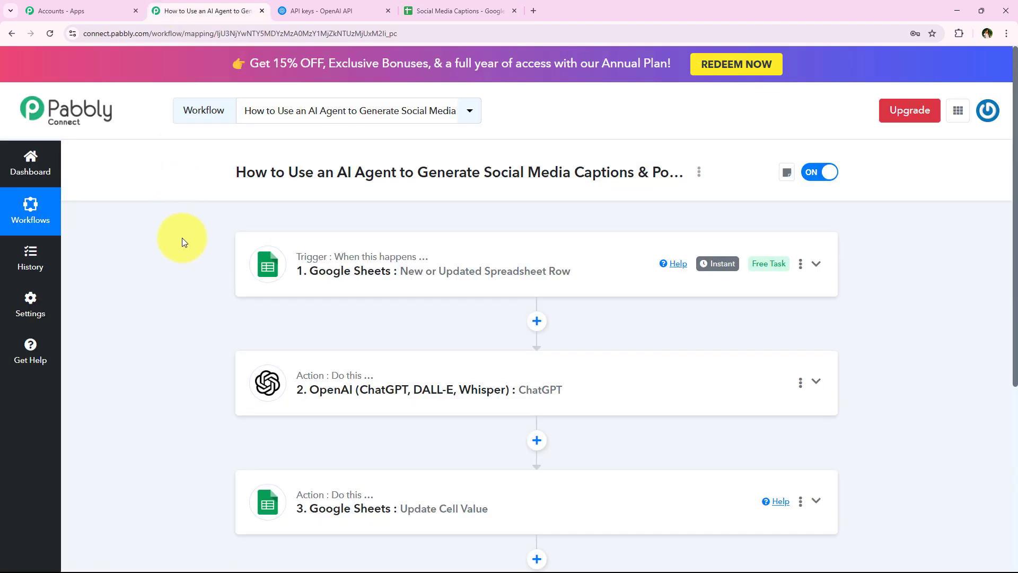